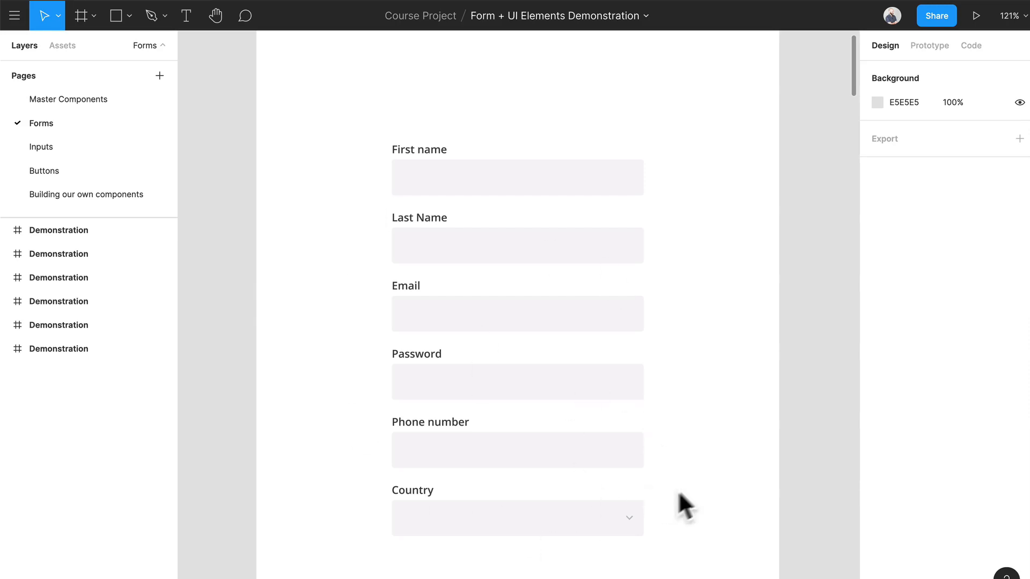
Duplicate the Demonstration frame with the six-field sign-up form, placing the copy beside the original.
scroll(652, 250, down, 5)
scroll(652, 250, right, 3)
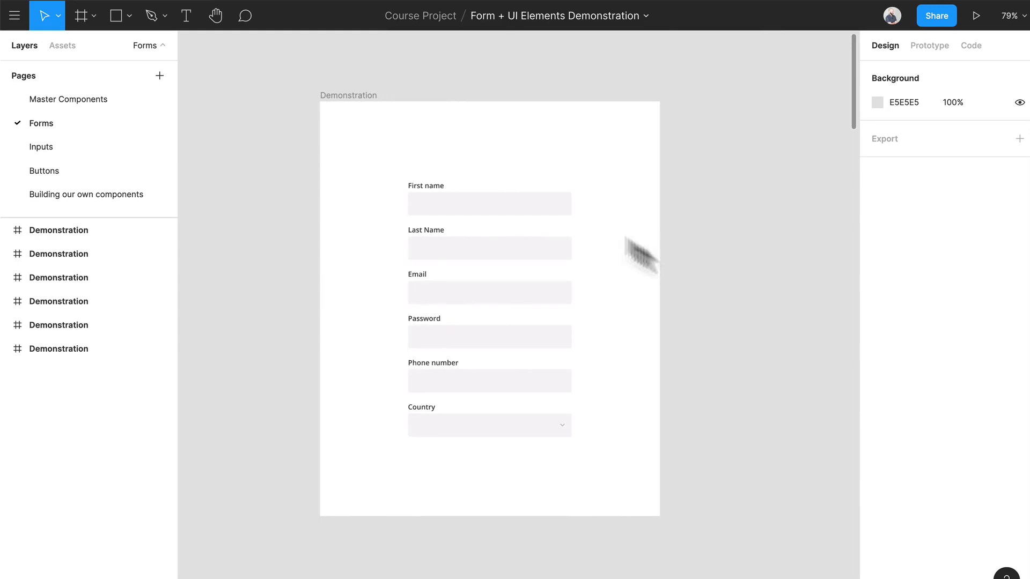
click(359, 102)
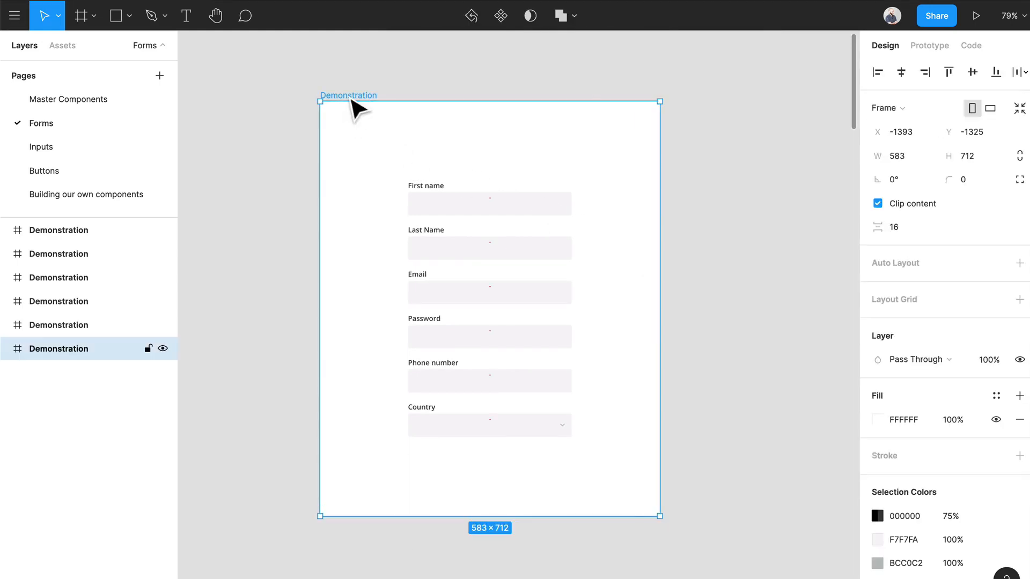
key(super+v)
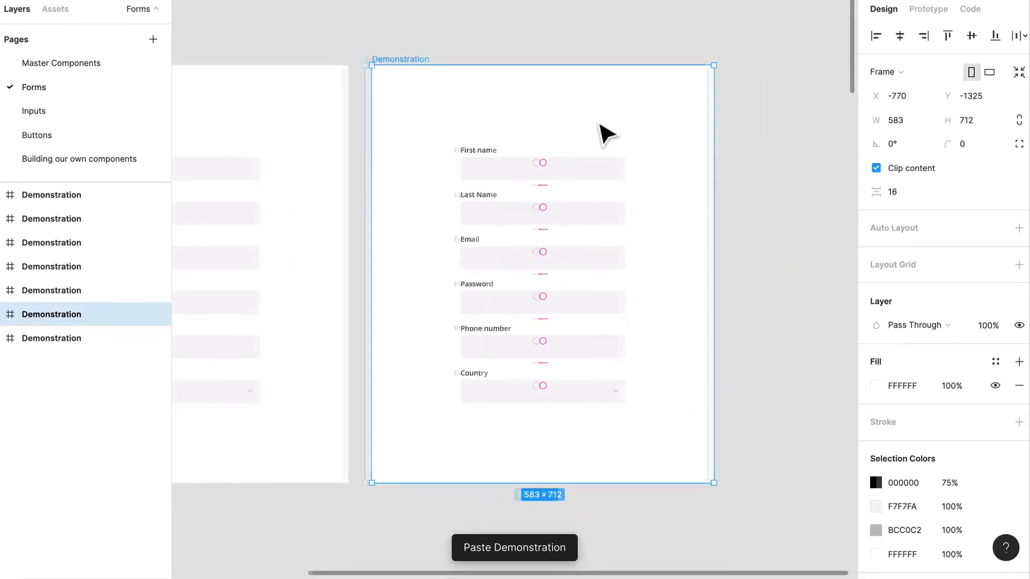
scroll(577, 236, right, 2)
scroll(577, 236, up, 3)
scroll(565, 223, left, 2)
scroll(565, 223, down, 1)
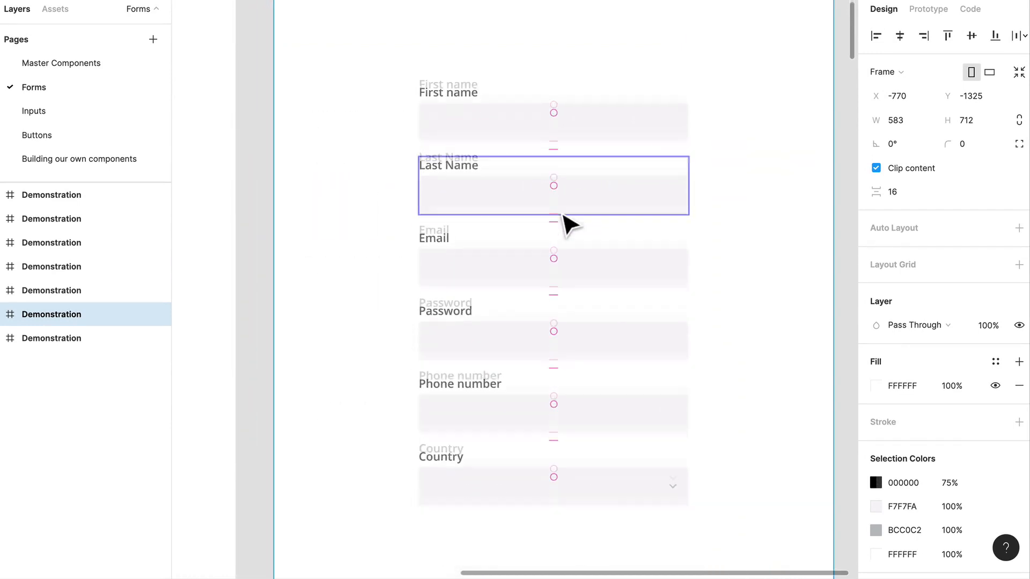
click(710, 177)
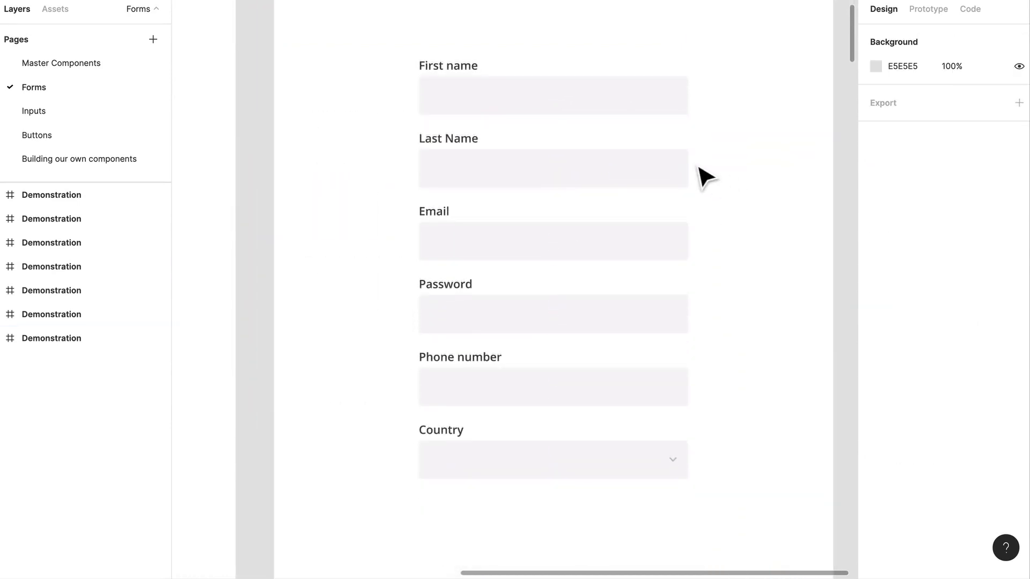
Delete the Country, Phone number and Last Name fields from the copied form.
scroll(698, 168, up, 1)
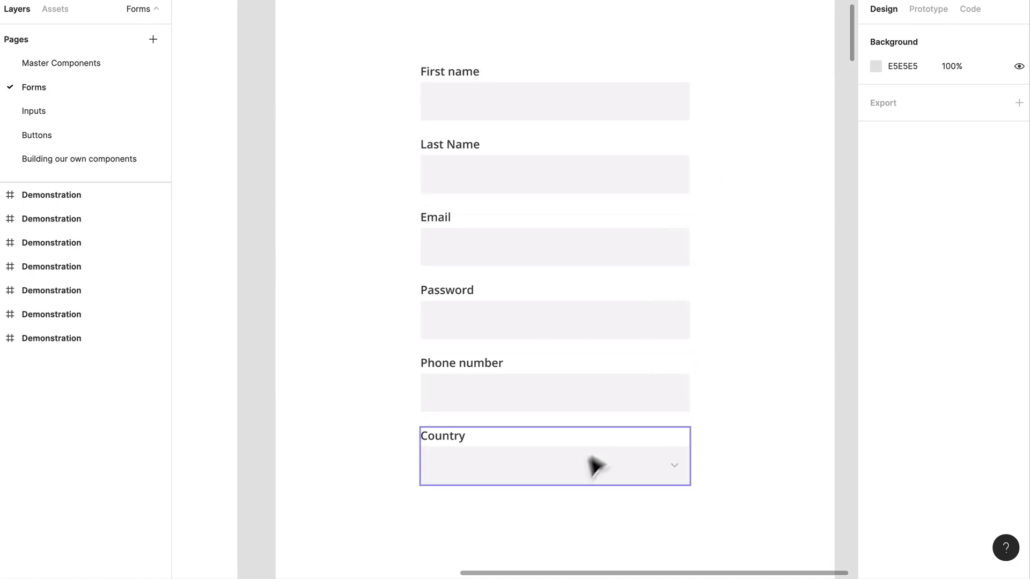
click(578, 476)
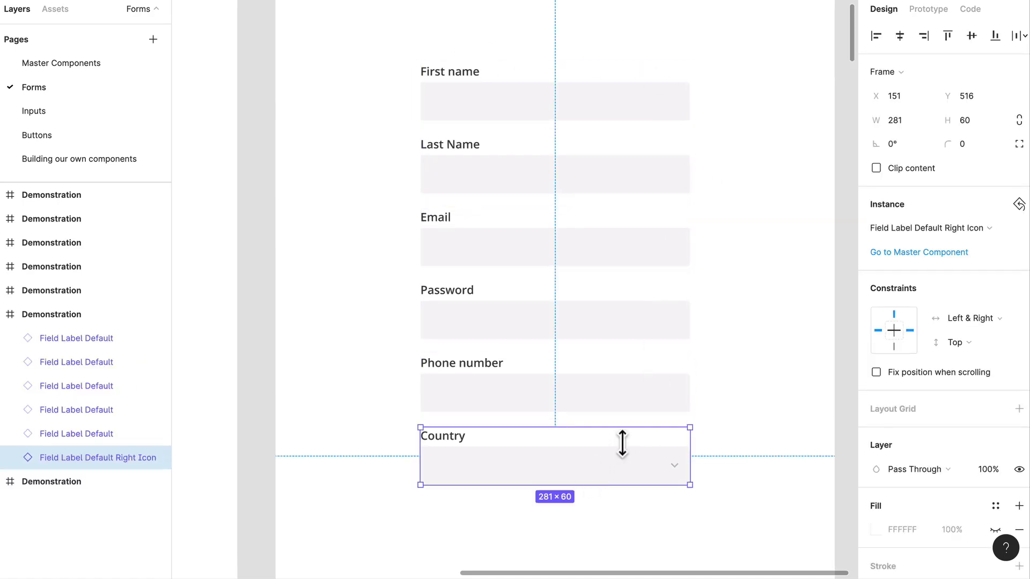
key(Delete)
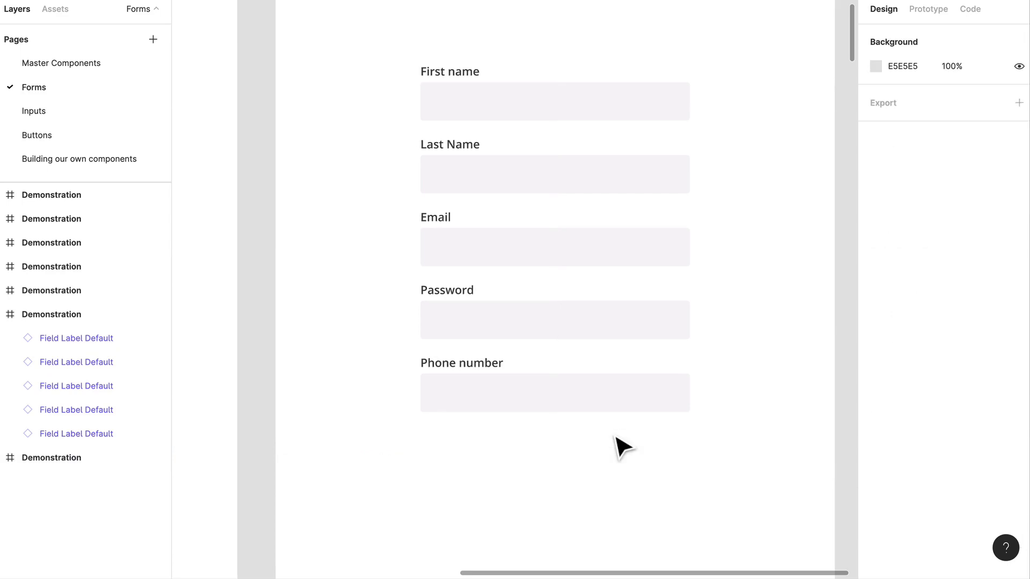
click(610, 416)
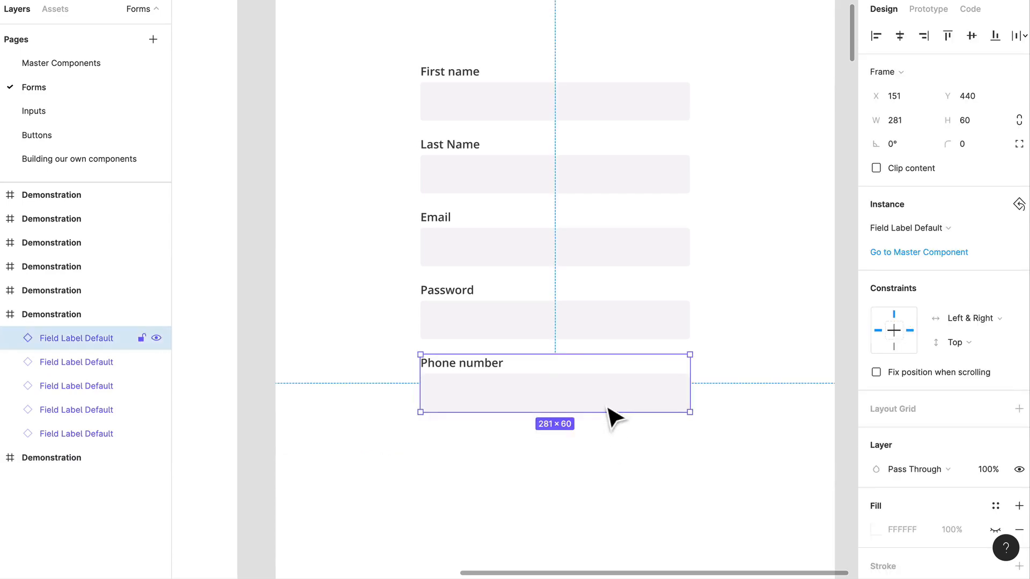
key(Delete)
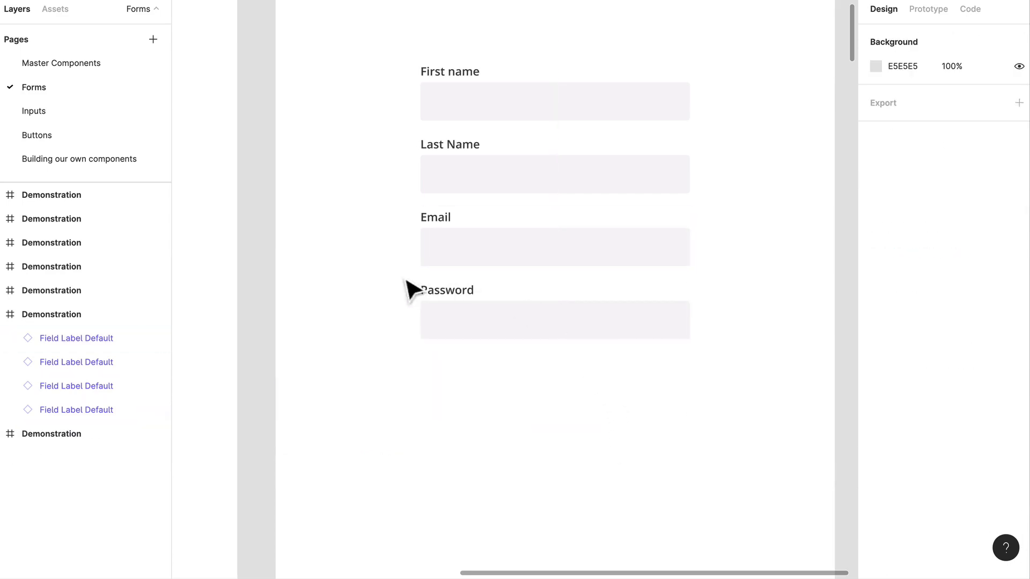
click(531, 171)
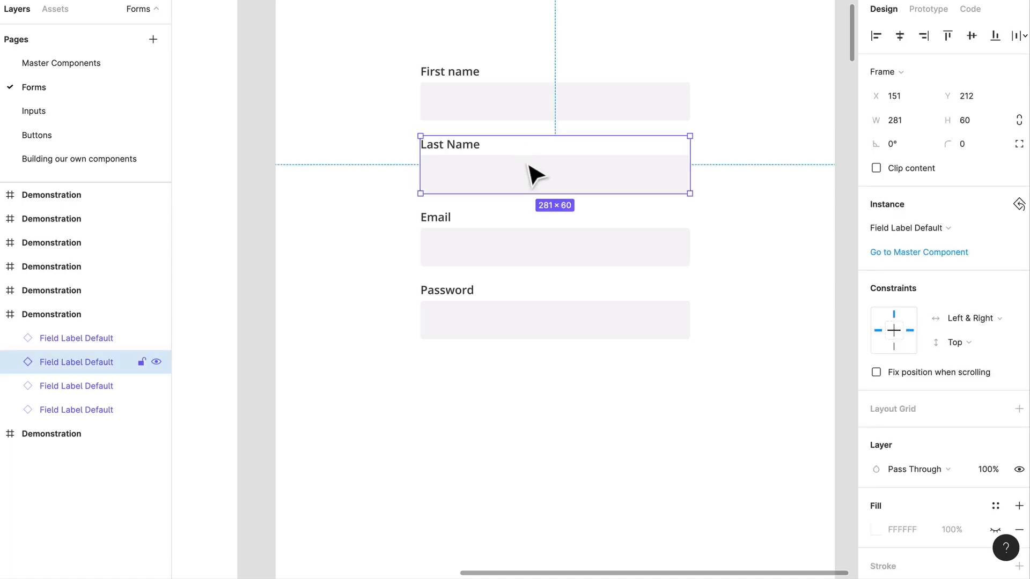
key(Delete)
Move the Email and Password fields up together to close the gap beneath the First name field.
click(429, 236)
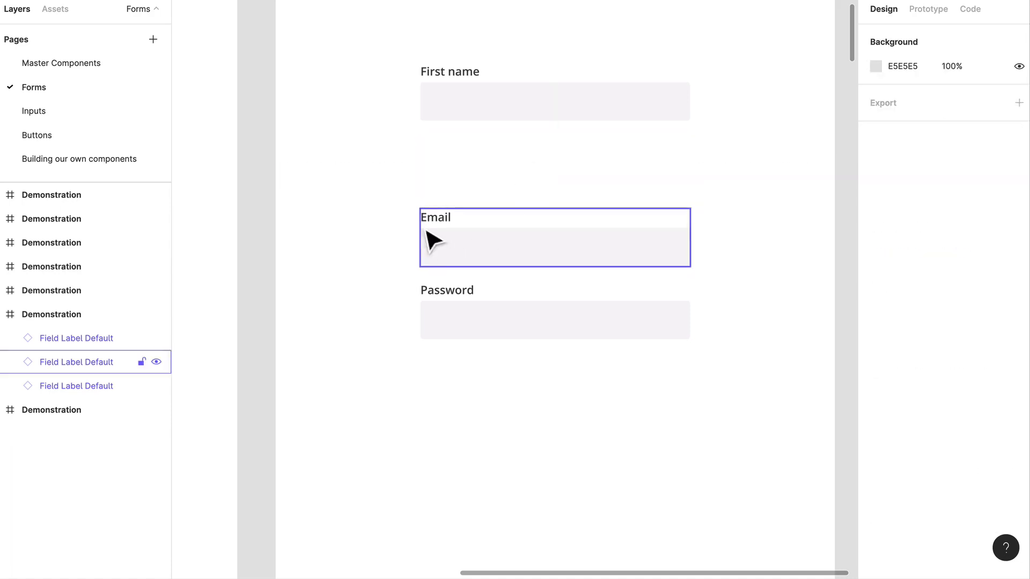
shift+click(483, 317)
drag(482, 317, 471, 253)
Change the First name label in the copied form to "Full name".
click(471, 92)
double_click(470, 78)
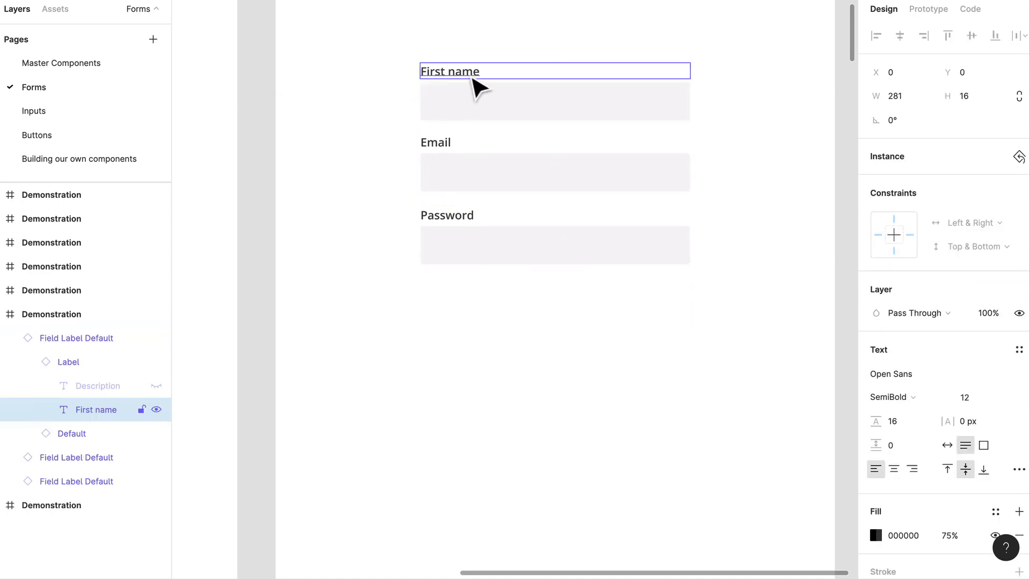
double_click(468, 75)
text(Full name)
click(495, 319)
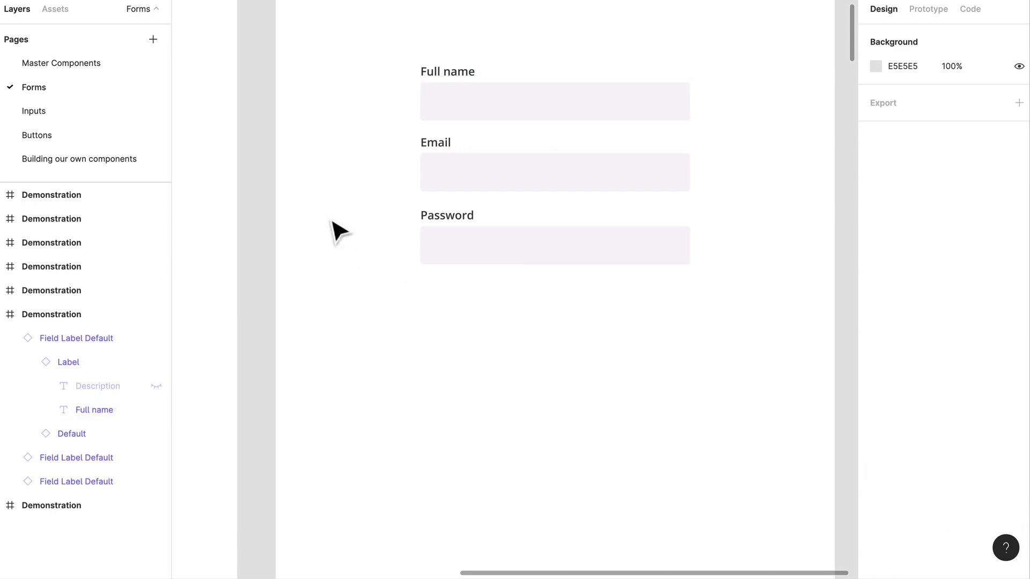
Examine the shortened sign-up form and the field order of the form below that starts with Credit card number.
scroll(340, 230, up, 3)
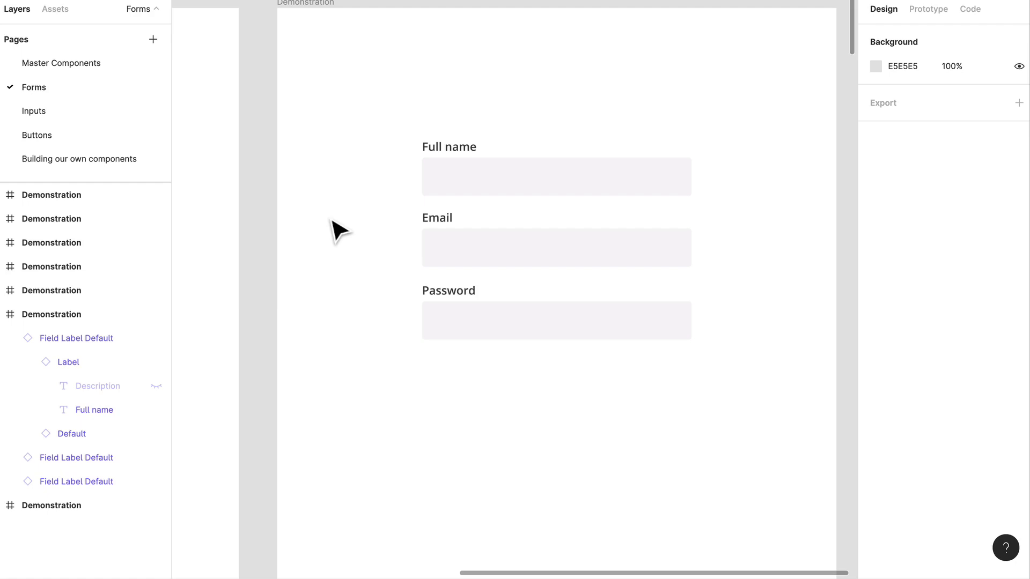
scroll(331, 220, down, 3)
scroll(331, 220, left, 6)
scroll(332, 220, down, 4)
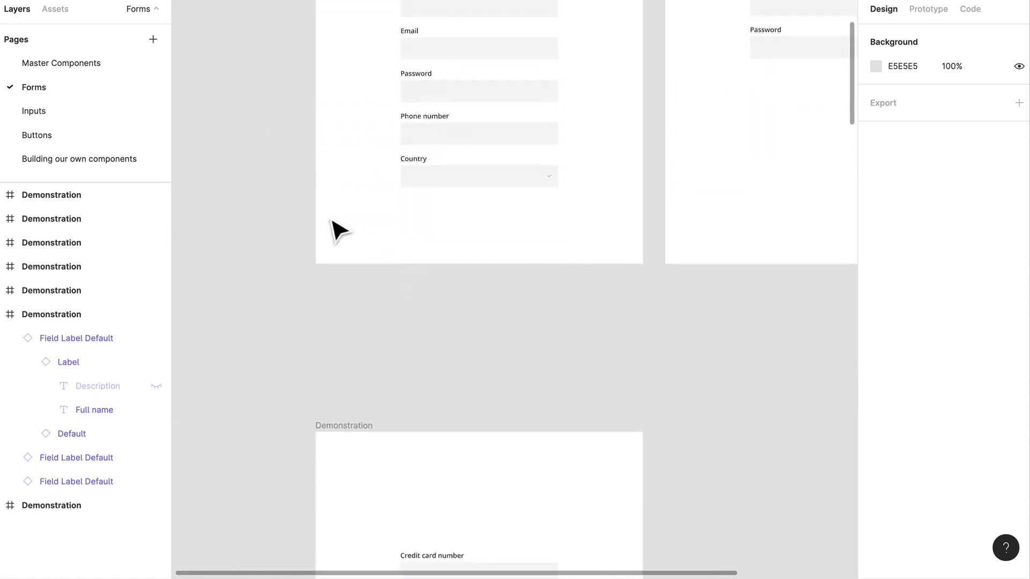
scroll(335, 231, down, 5)
scroll(338, 229, up, 5)
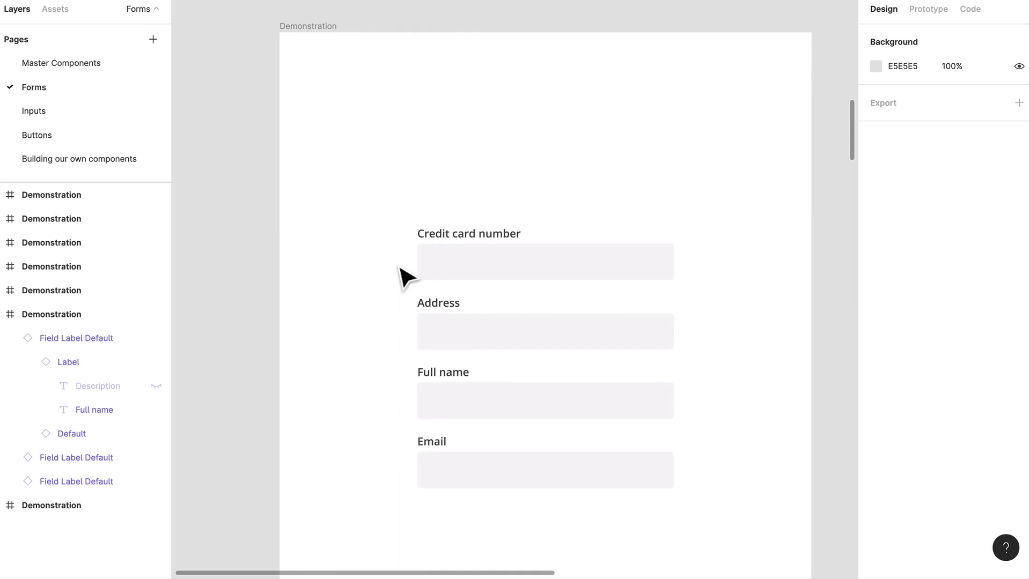
scroll(401, 271, down, 1)
scroll(401, 271, right, 1)
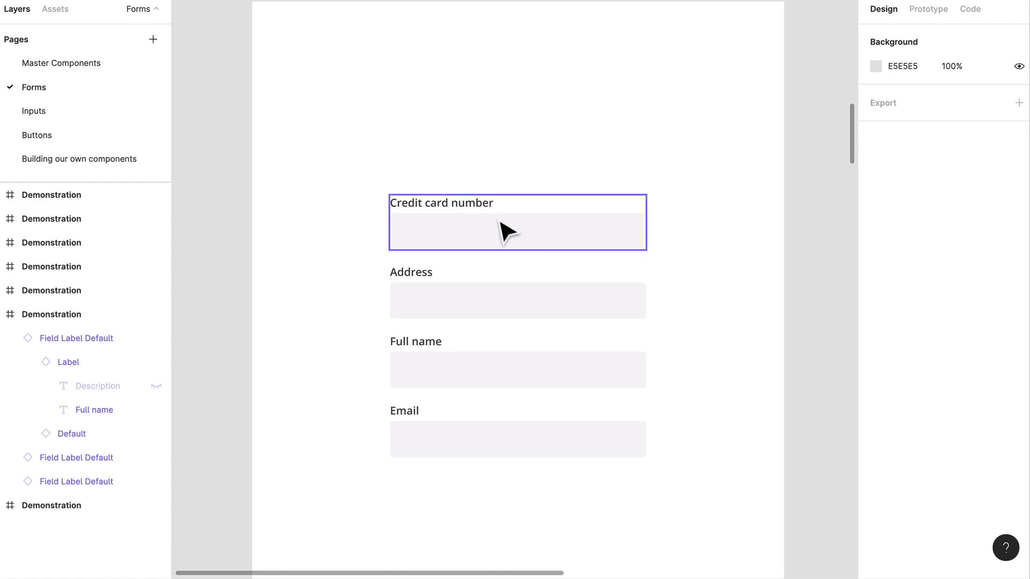
Duplicate the Demonstration frame containing the Credit card number, Address, Full name and Email fields, placing the copy beside it.
scroll(507, 193, right, 3)
scroll(513, 161, down, 3)
click(284, 35)
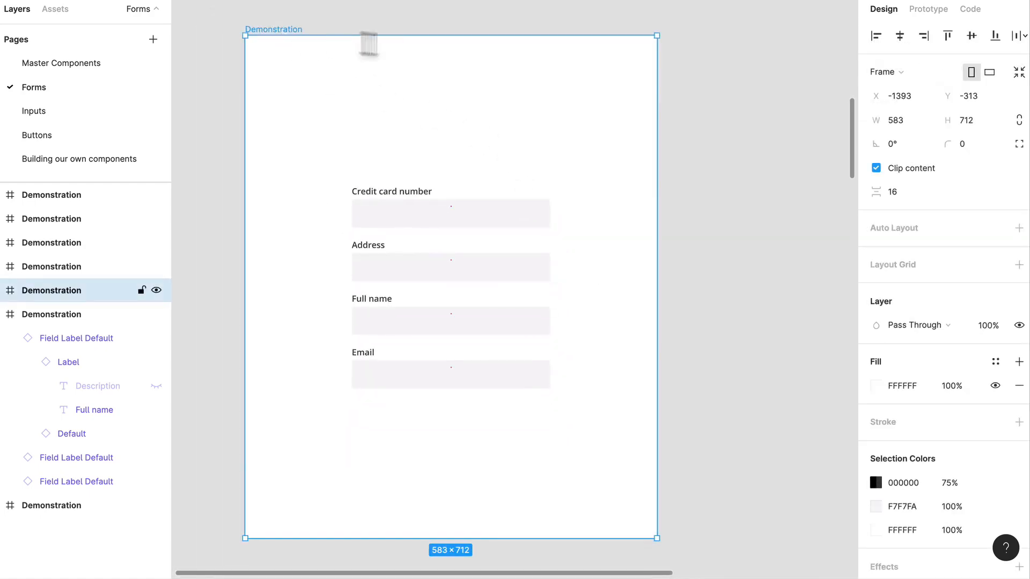
key(ctrl+c)
key(ctrl+v)
scroll(614, 118, right, 4)
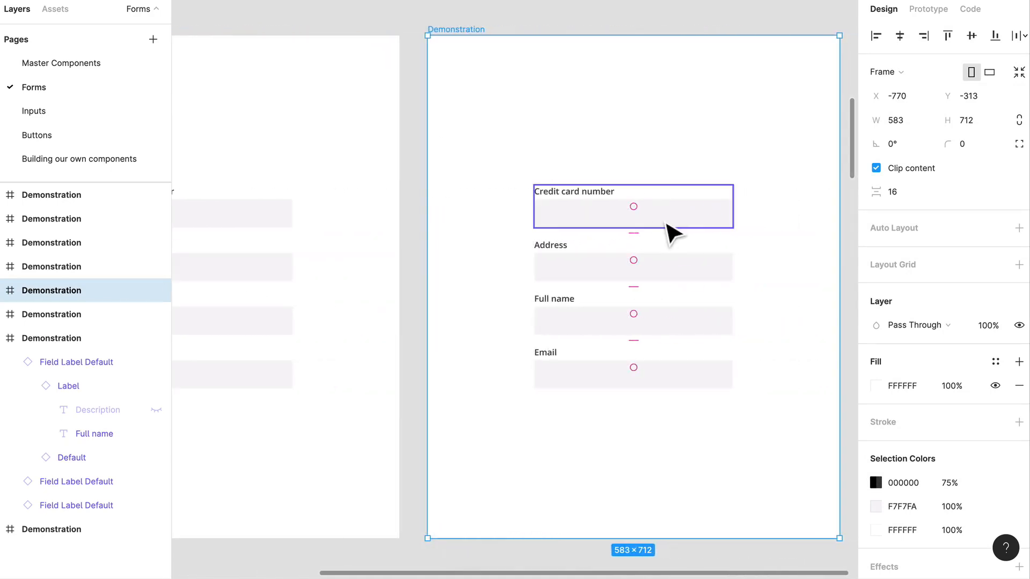
Reorder the copied form's fields to Full name, Email, Address and Credit card number, stacked with even spacing.
drag(667, 228, 673, 457)
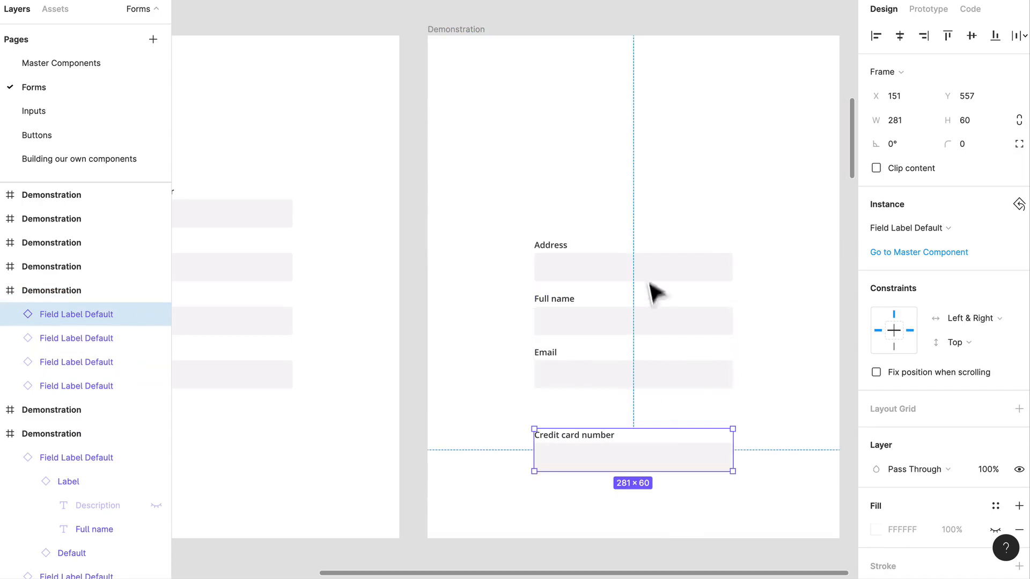
drag(650, 292, 650, 423)
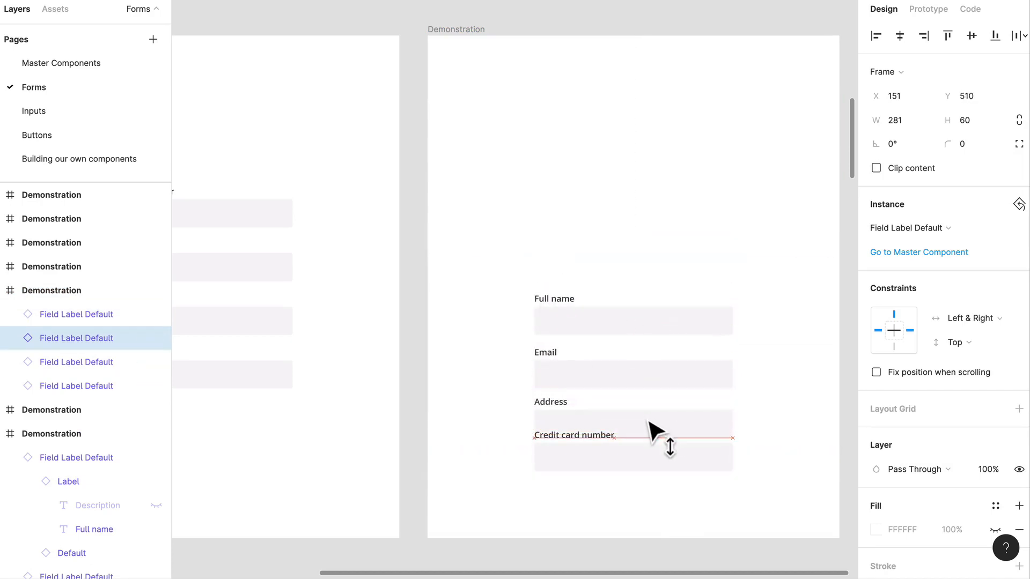
click(657, 304)
shift+click(661, 363)
drag(662, 363, 654, 231)
click(645, 330)
drag(639, 411, 633, 279)
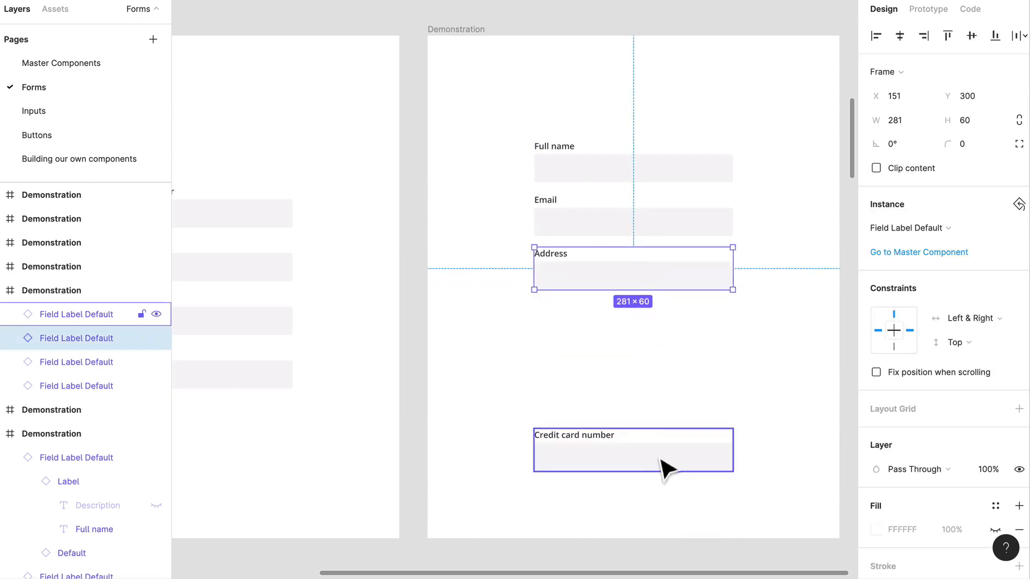
drag(660, 462, 650, 340)
Move all four reordered fields down together to line up with the rows of the original form.
drag(674, 395, 611, 177)
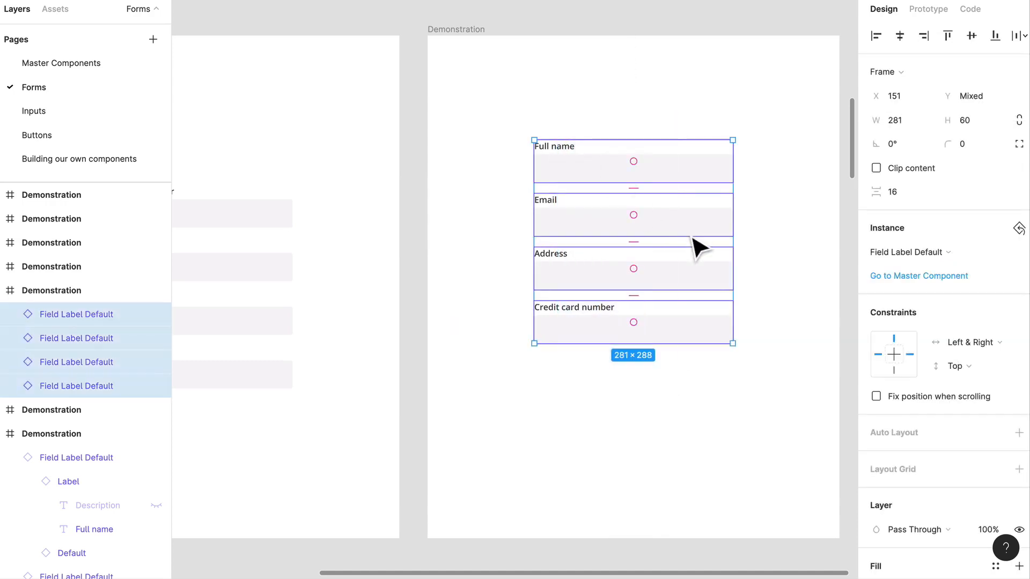
drag(690, 237, 693, 290)
click(681, 461)
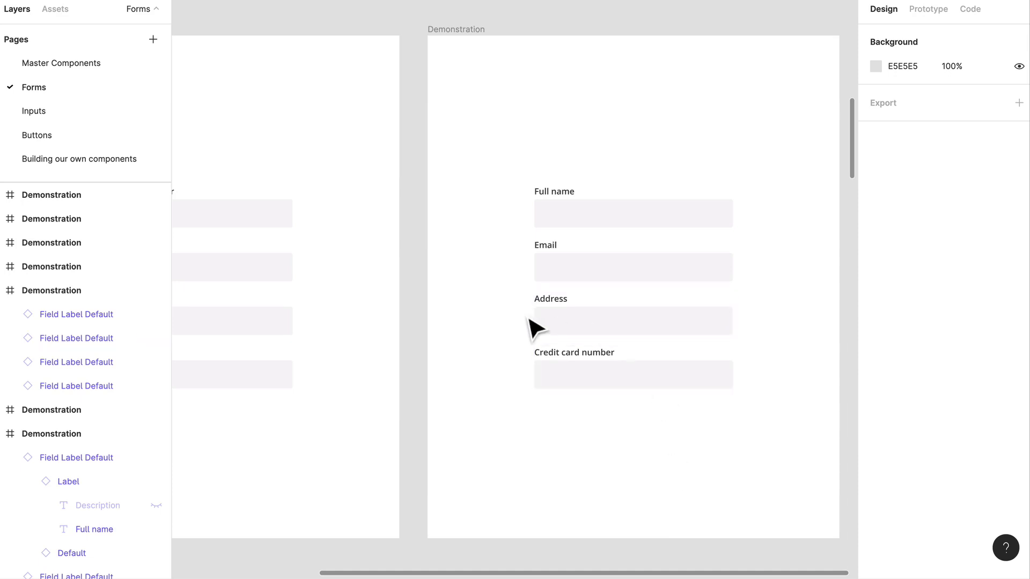
Compare the two four-field forms, and examine the fields of the long payment form below them.
scroll(511, 256, down, 2)
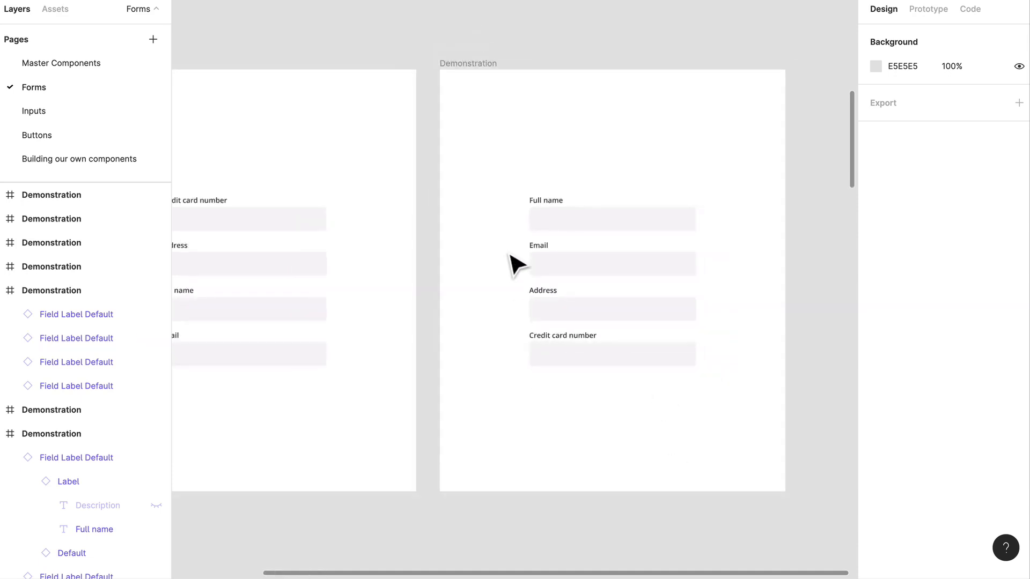
scroll(517, 262, left, 2)
scroll(523, 205, right, 3)
scroll(531, 214, left, 5)
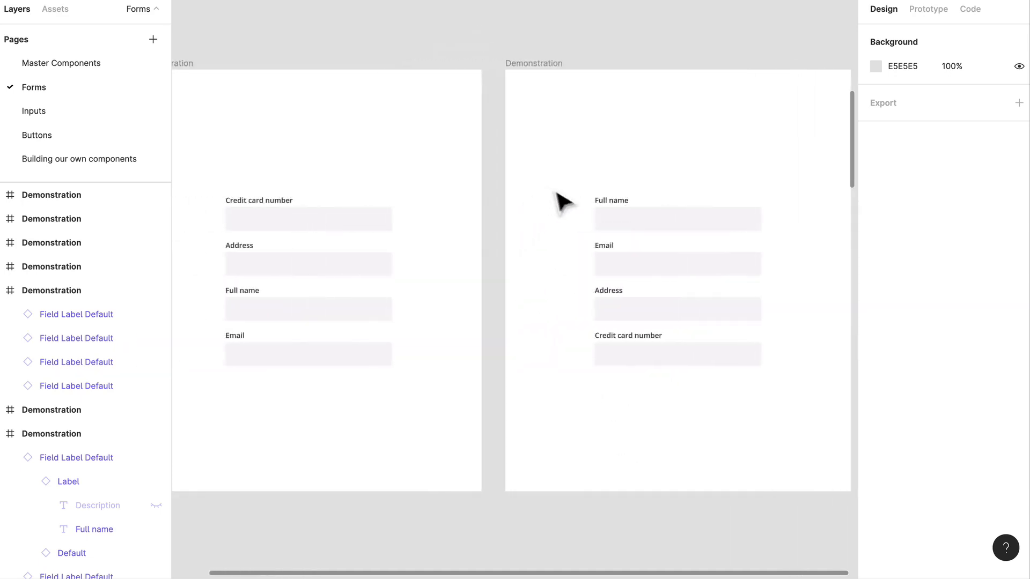
scroll(538, 295, down, 15)
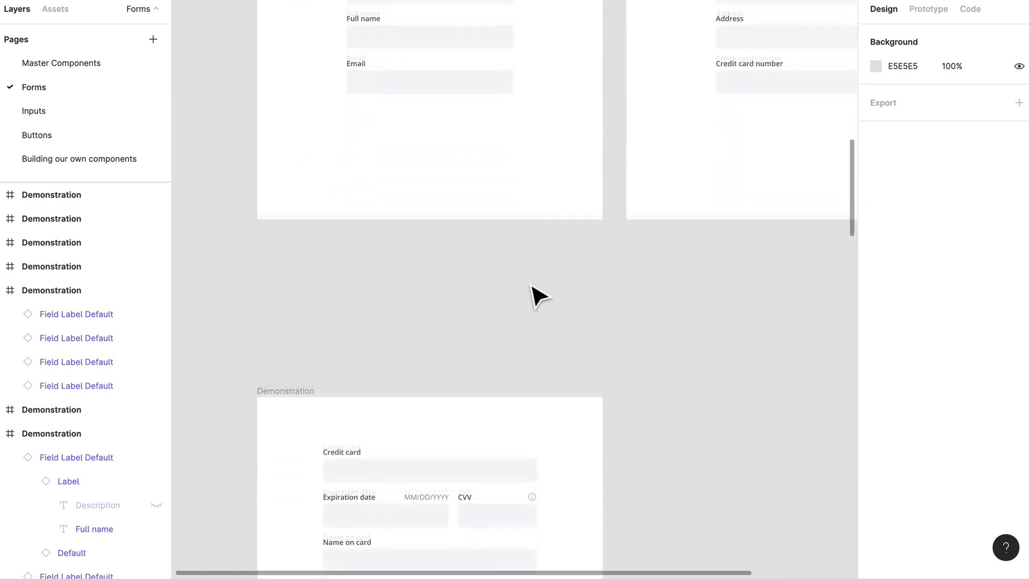
scroll(571, 340, down, 2)
scroll(571, 340, left, 1)
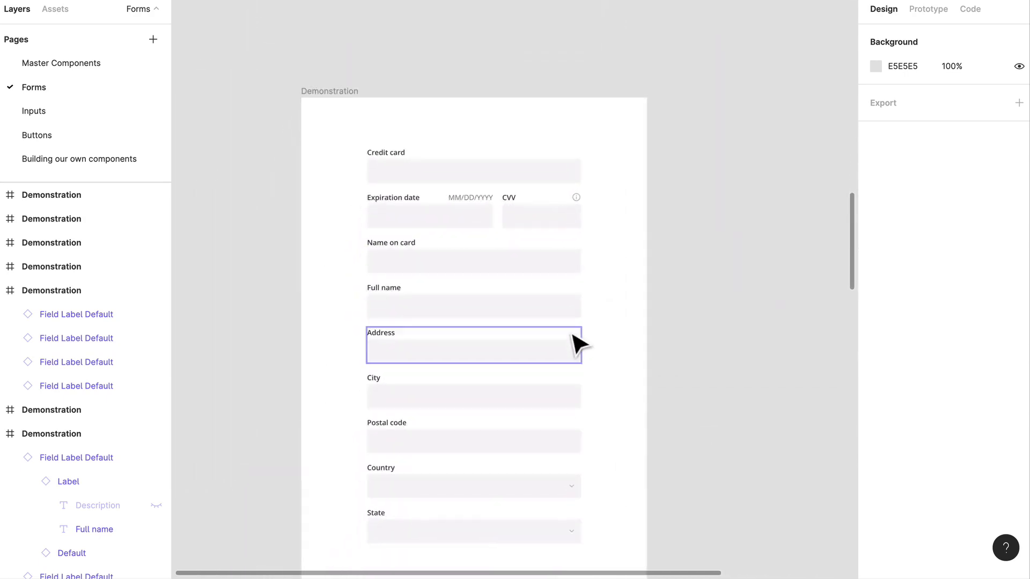
scroll(627, 328, up, 3)
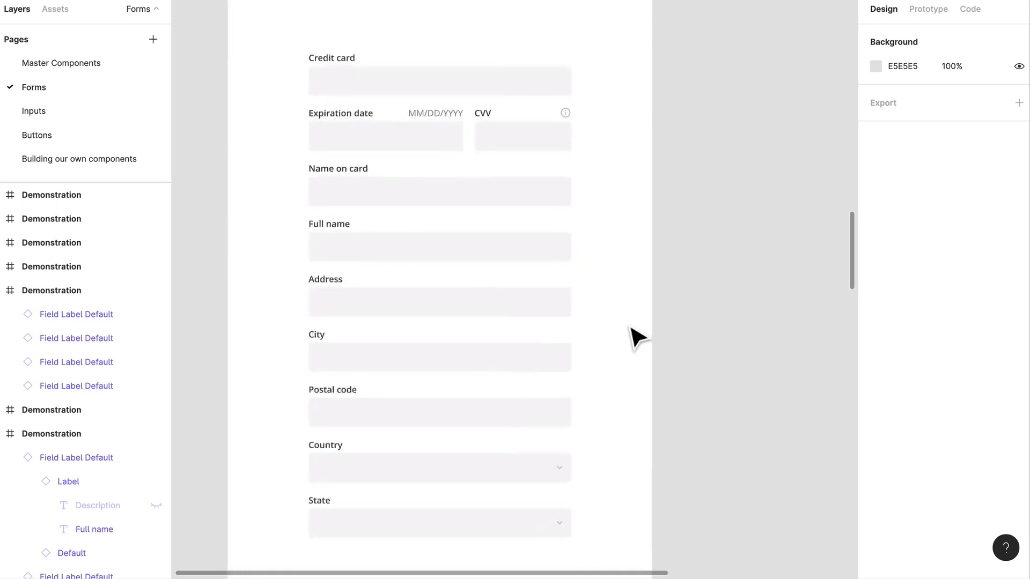
scroll(627, 329, left, 1)
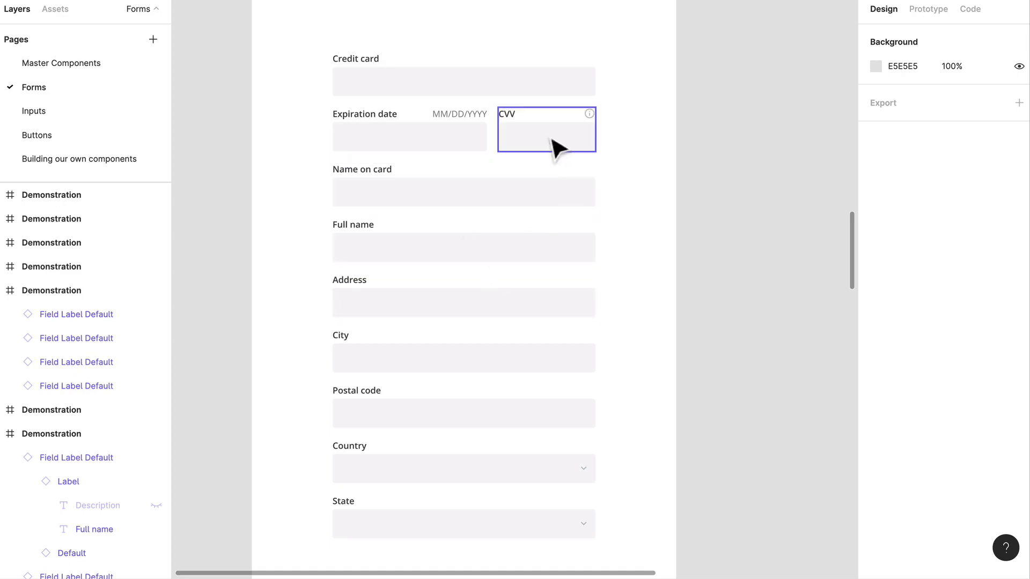
Duplicate the long payment form's Demonstration frame beside the original and extend the copy's height to 1031.
scroll(636, 190, down, 2)
scroll(637, 190, right, 1)
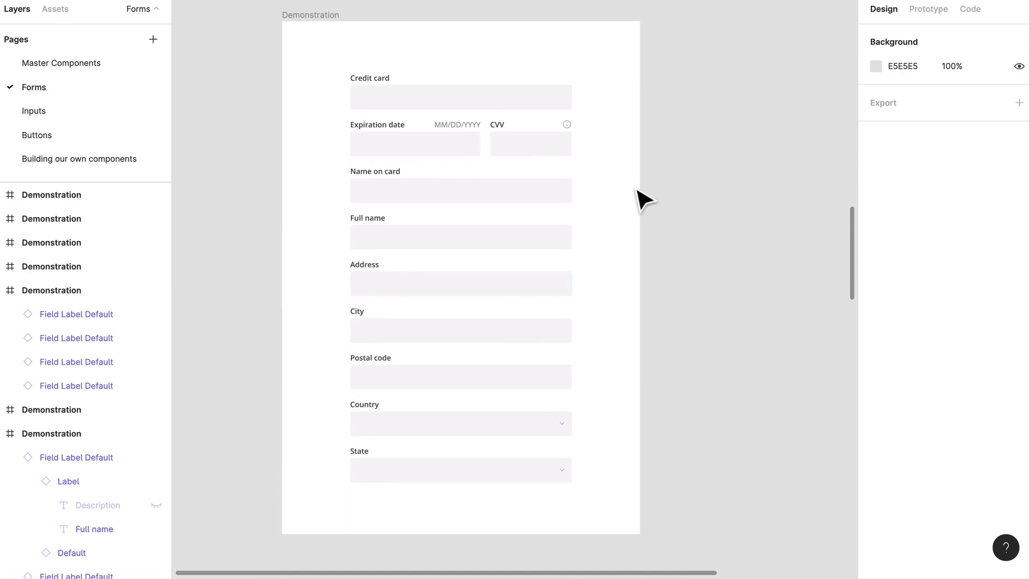
scroll(641, 200, right, 2)
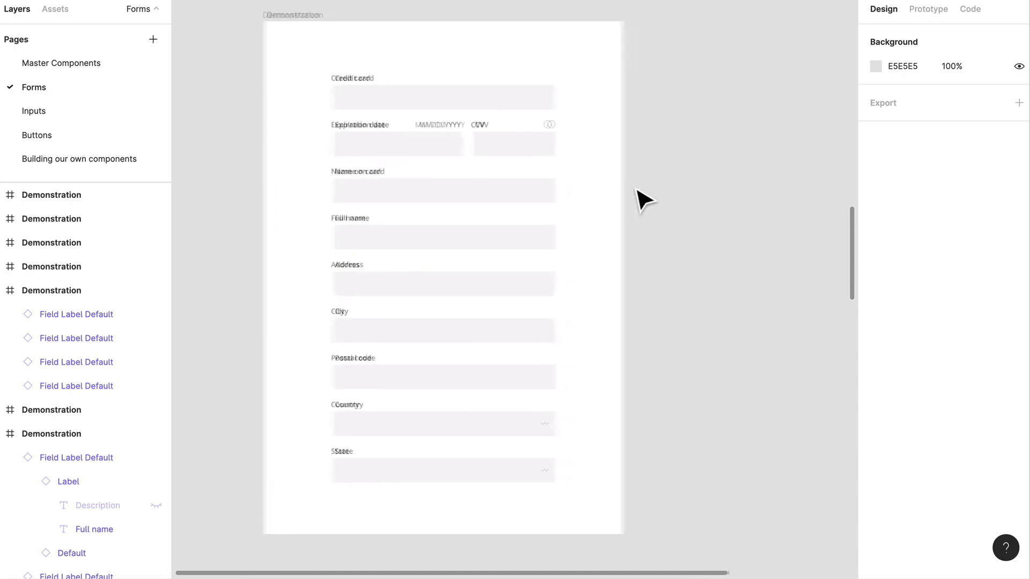
click(312, 30)
key(ctrl+v)
scroll(574, 115, right, 5)
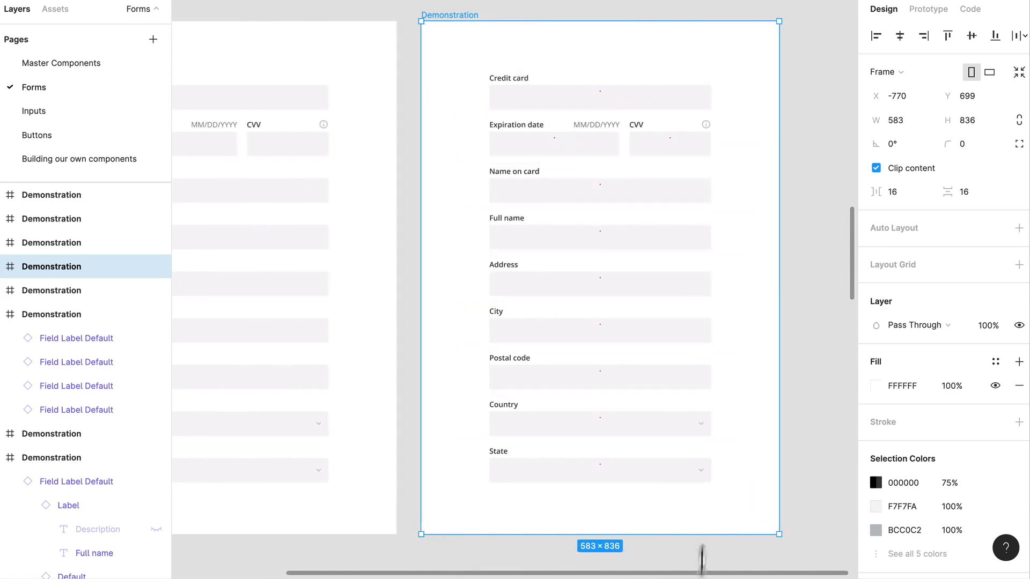
drag(702, 534, 686, 510)
scroll(627, 416, up, 3)
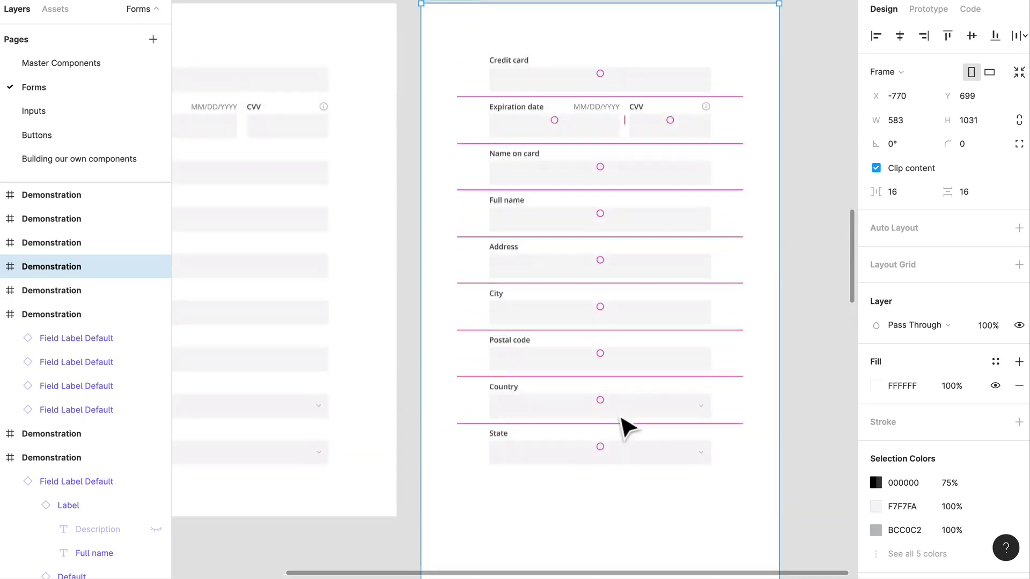
click(726, 486)
scroll(749, 519, down, 1)
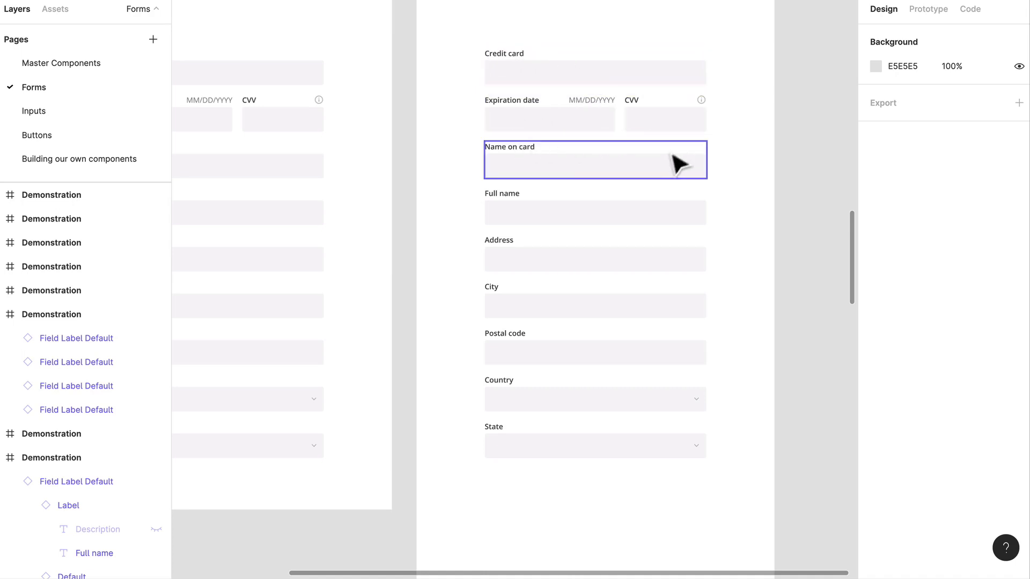
click(555, 174)
click(558, 127)
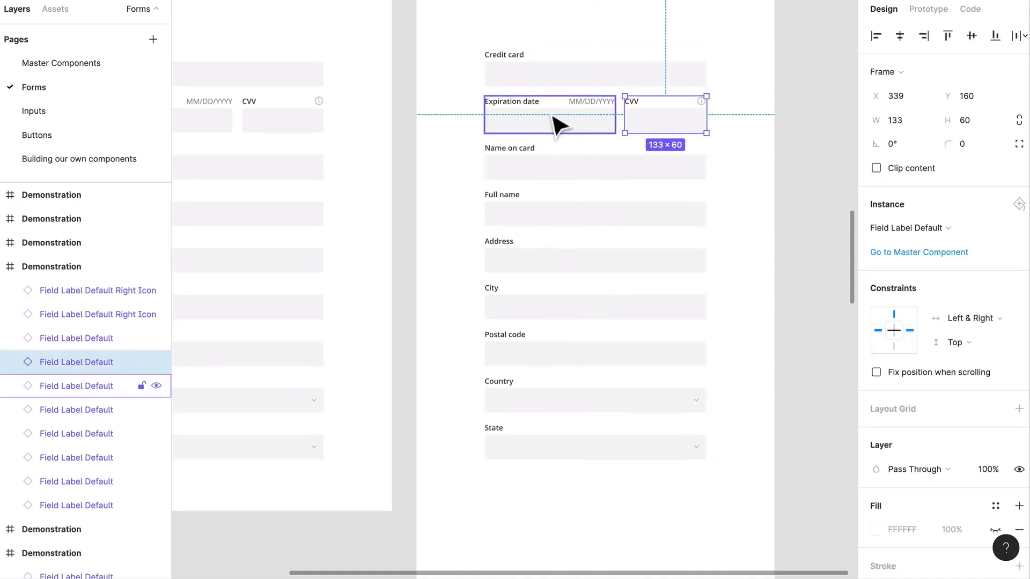
click(551, 67)
Move the Full name, Address, City, Postal code, Country and State fields down together, leaving a clear gap below Name on card.
click(674, 218)
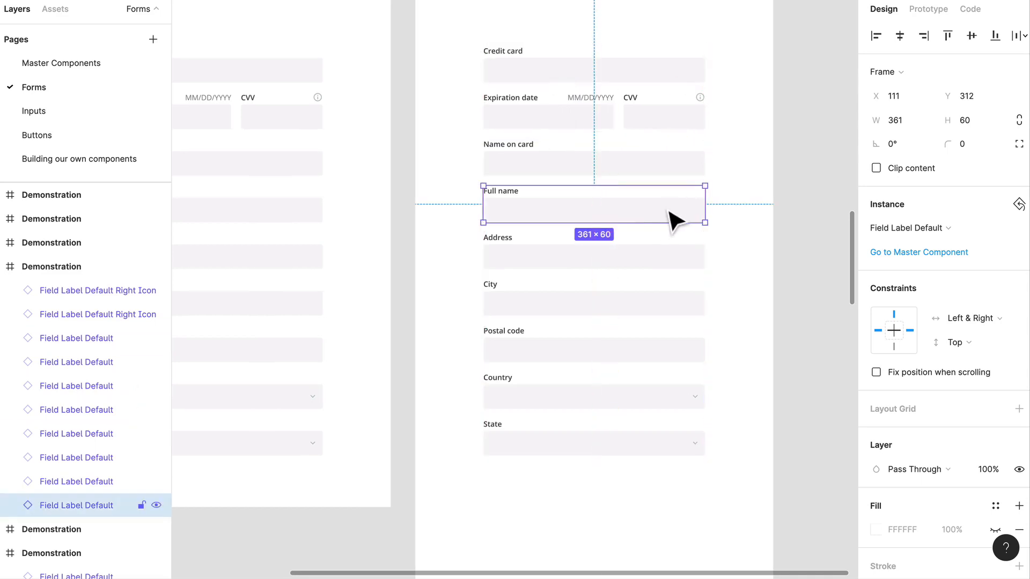
shift+click(647, 262)
shift+click(627, 312)
shift+click(621, 357)
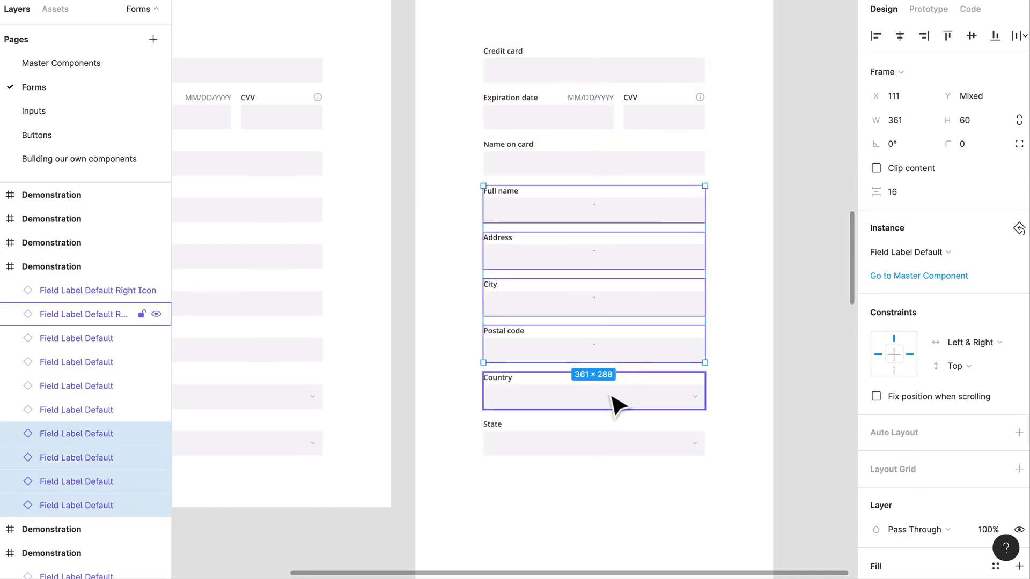
shift+click(611, 396)
shift+click(553, 453)
drag(553, 454, 534, 561)
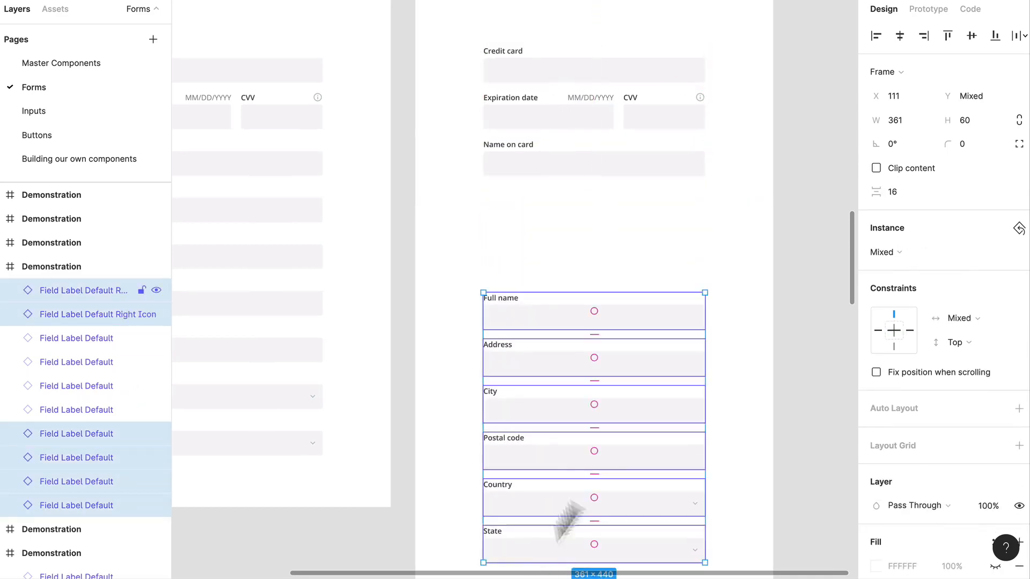
click(564, 213)
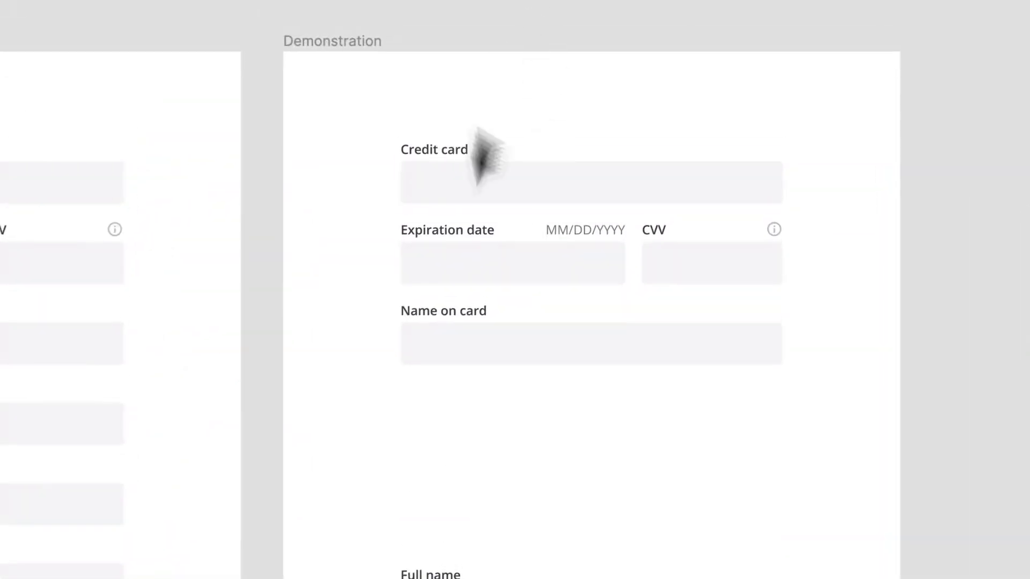
Shift the card fields down within the copied form and add a "Payment Method" text heading above them.
drag(453, 26, 671, 185)
drag(713, 339, 713, 401)
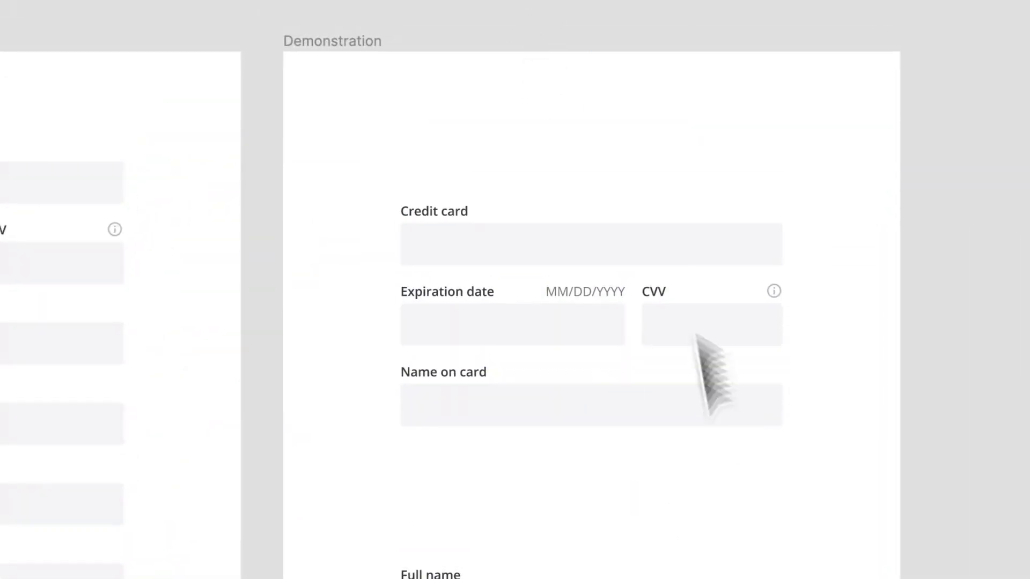
key(t)
drag(393, 95, 528, 139)
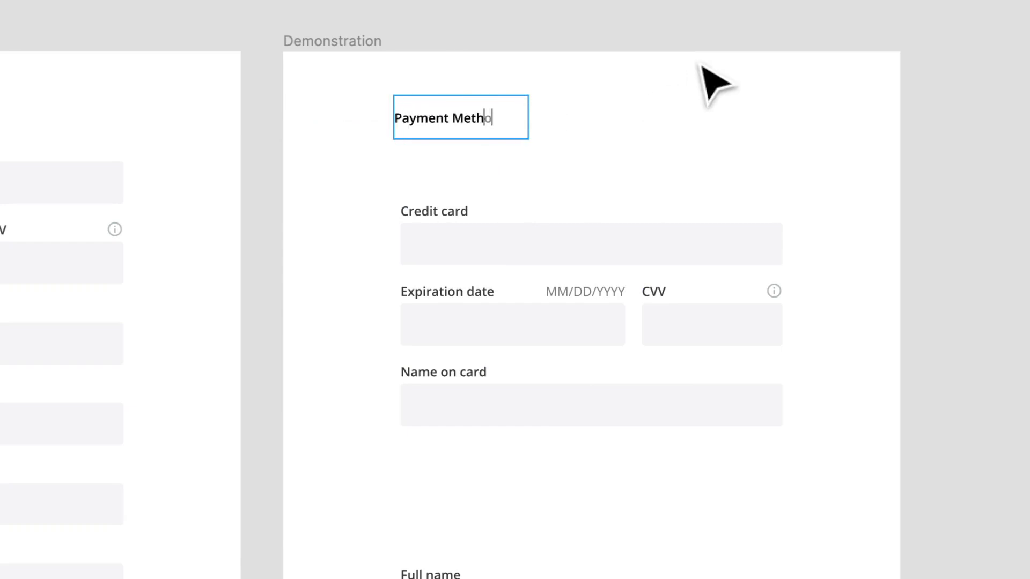
click(678, 151)
Draw a horizontal divider line 361 wide below the Payment Method heading, matching both edges of the form fields.
key(t)
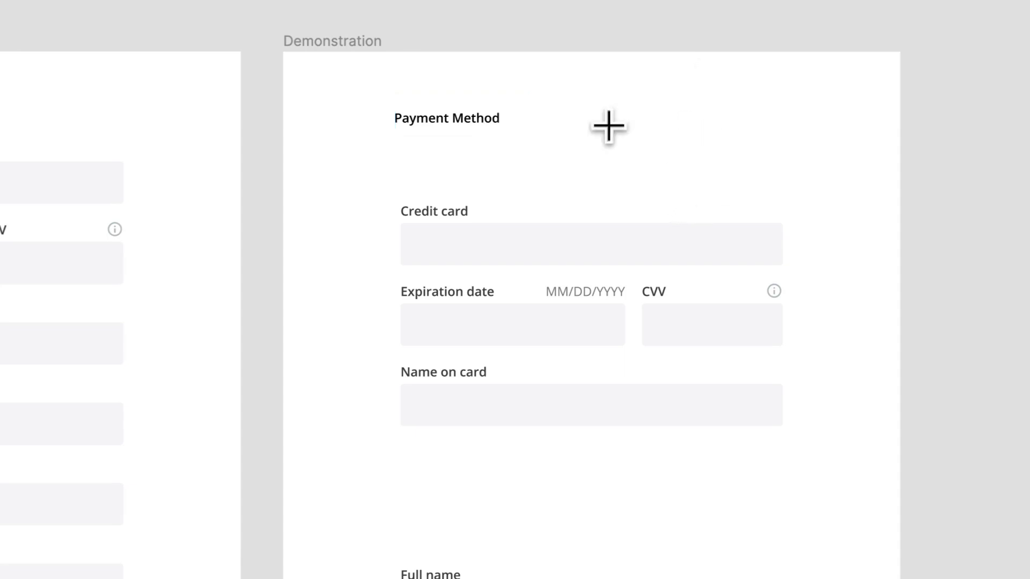
scroll(472, 160, up, 5)
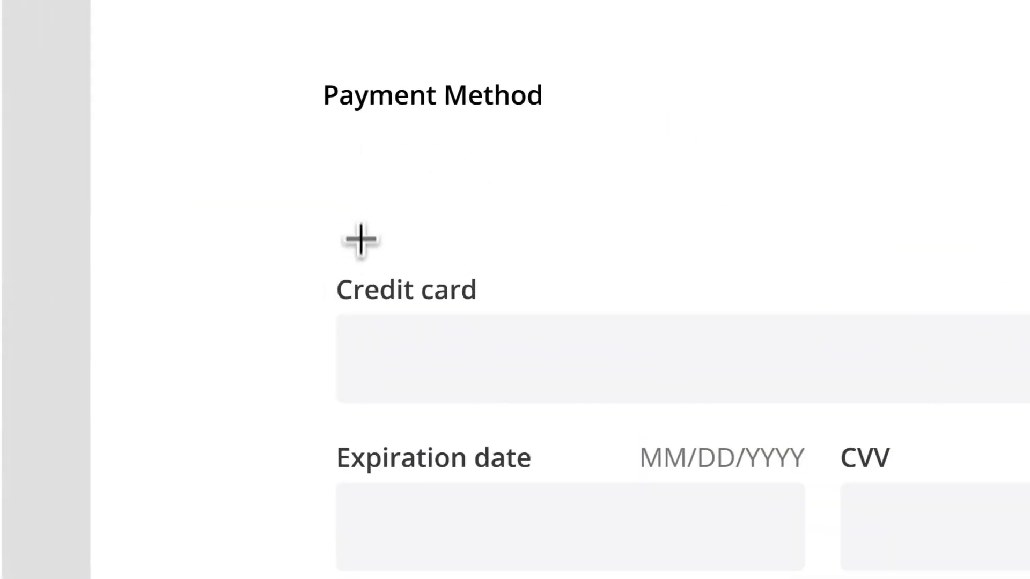
drag(329, 159, 1029, 226)
drag(904, 223, 861, 223)
drag(57, 160, 65, 159)
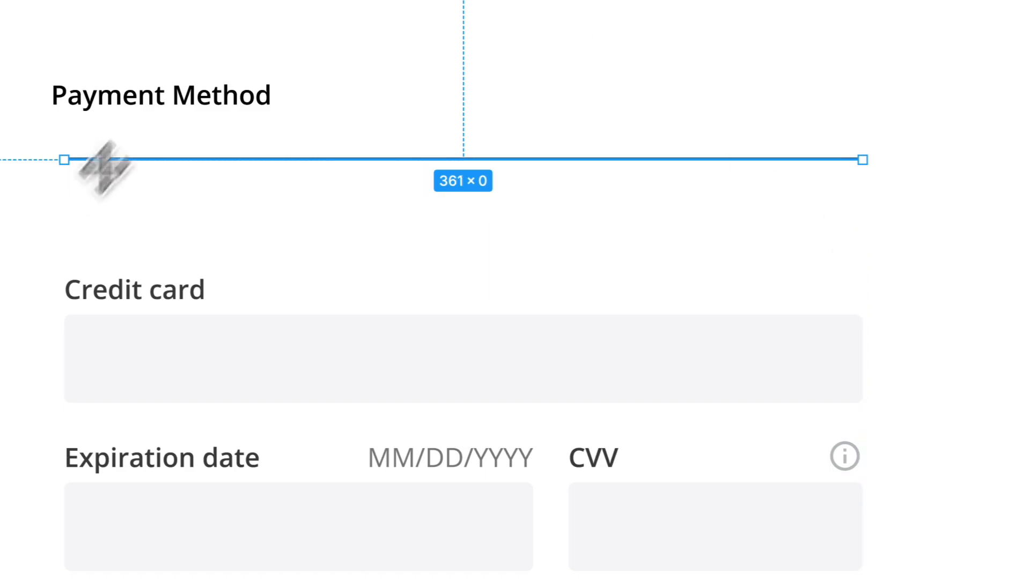
Align the Payment Method heading with the line's left end, make its text box auto width and set the font size to 18.
drag(168, 101, 187, 122)
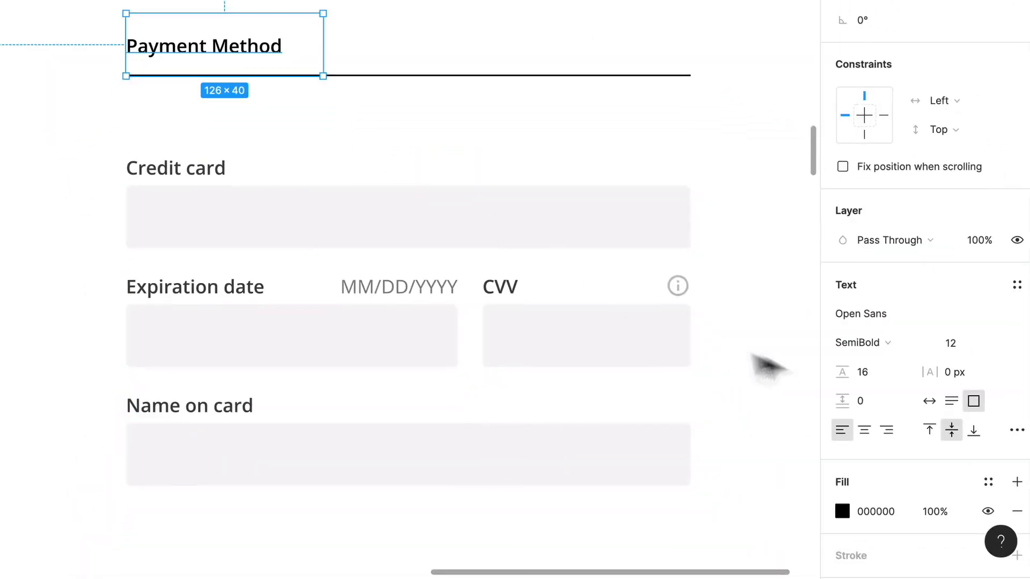
click(929, 401)
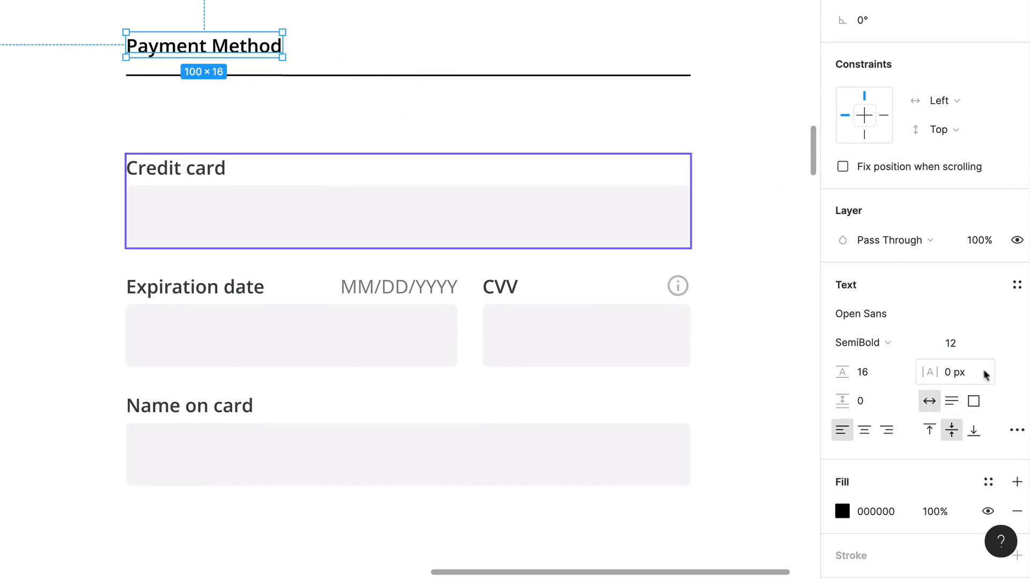
click(1001, 344)
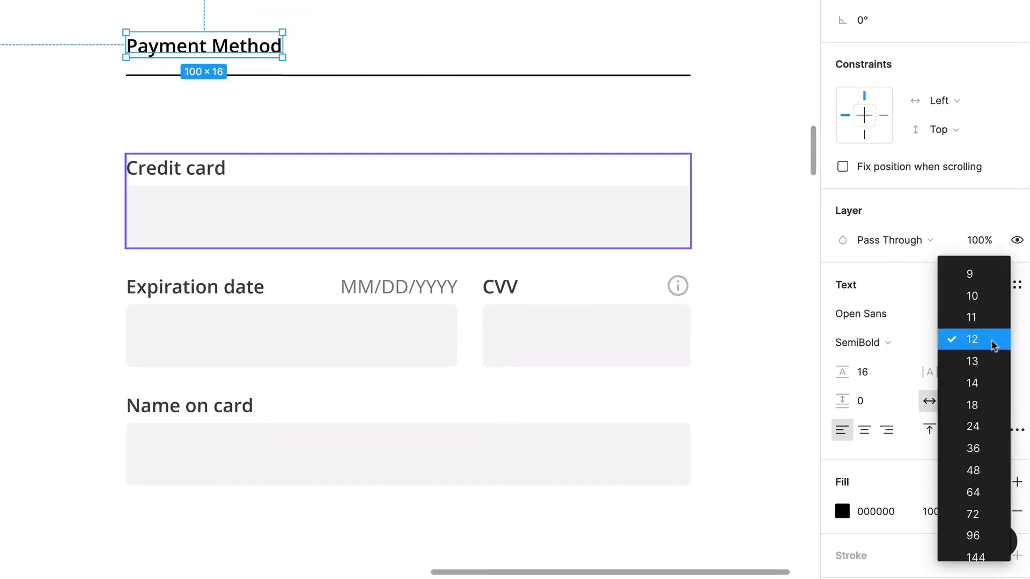
click(988, 403)
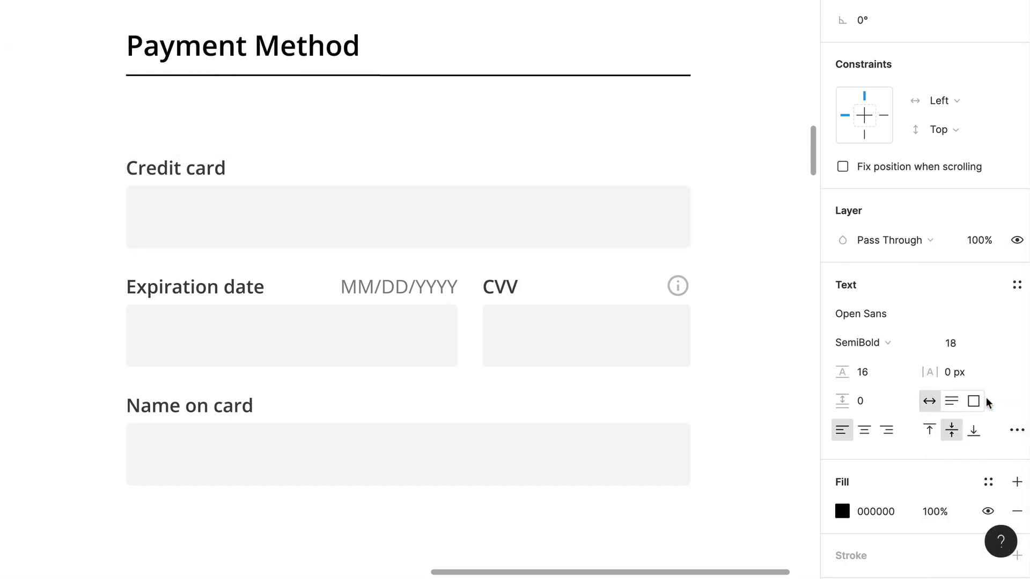
Raise the Payment Method heading to 16 above the divider line and set its font weight to Bold.
drag(307, 75, 307, 42)
key(super+z)
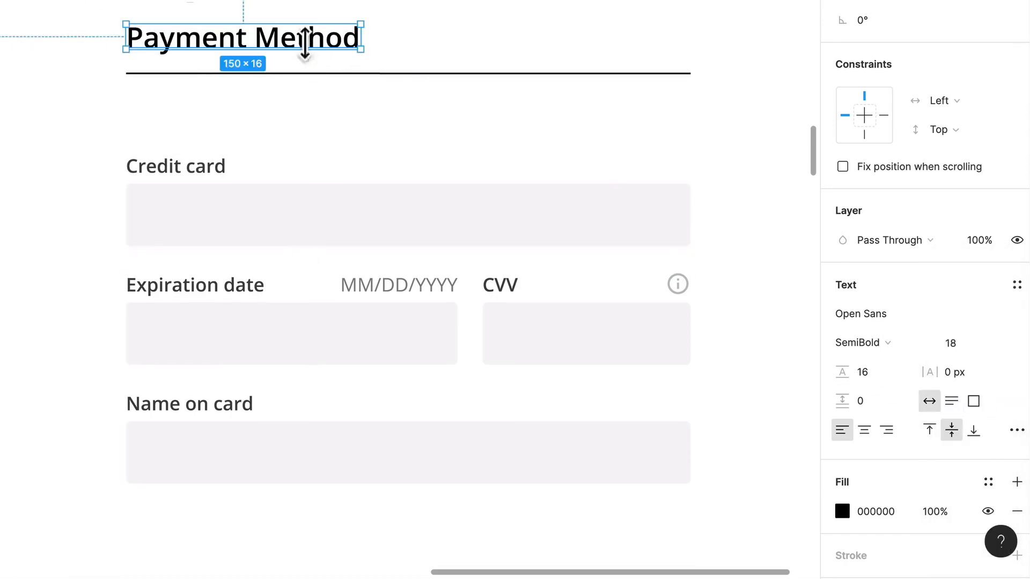
click(886, 343)
click(885, 349)
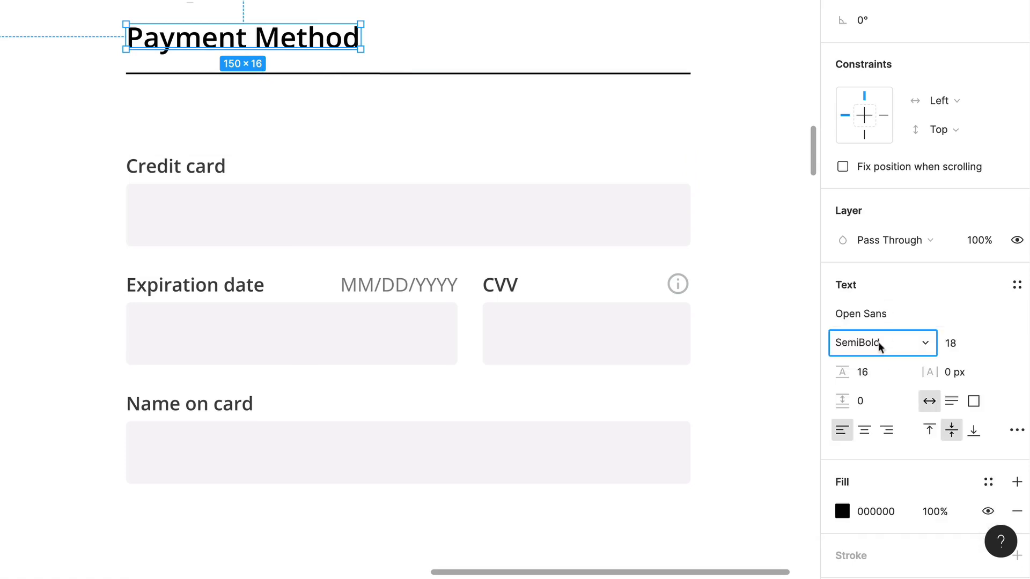
click(878, 343)
click(873, 365)
click(453, 27)
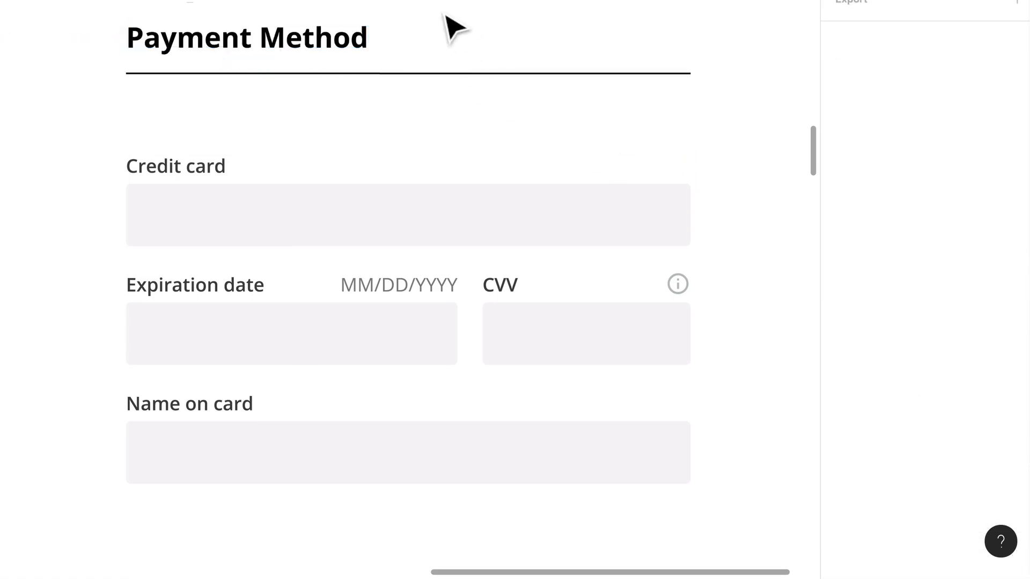
Set the Payment Method heading's fill opacity to 50%.
scroll(444, 15, down, 3)
click(376, 35)
shift+click(472, 58)
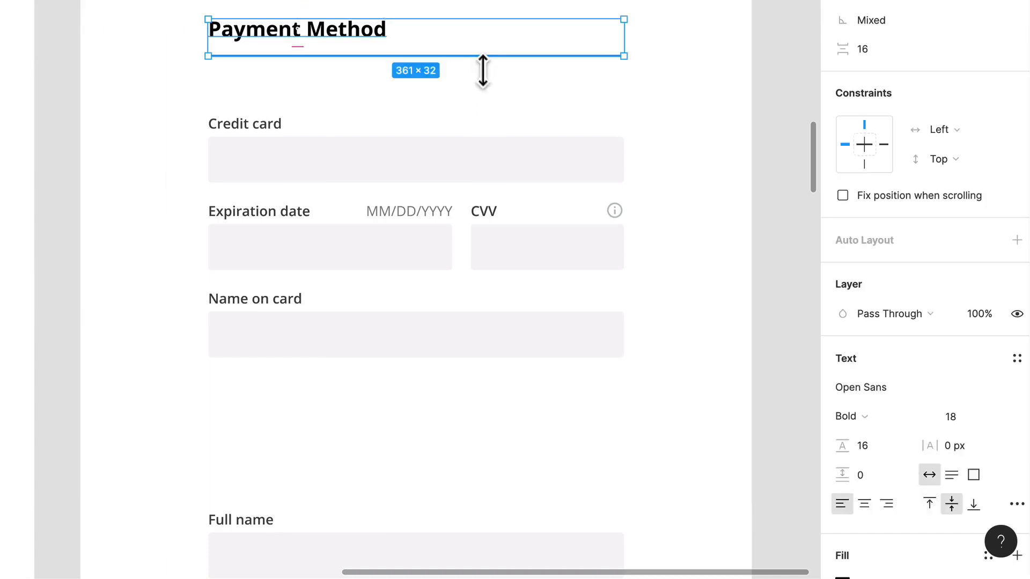
click(932, 539)
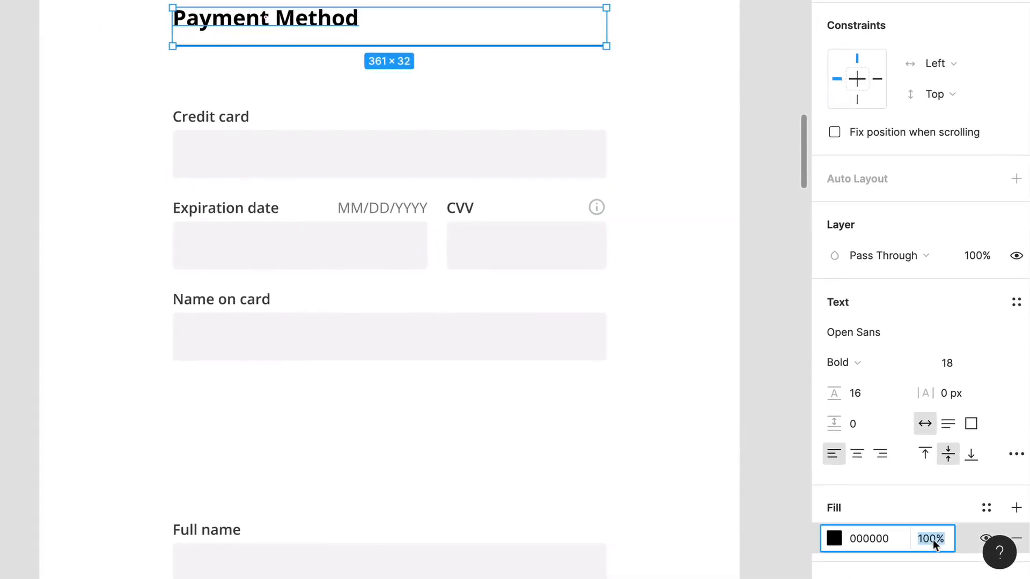
scroll(933, 539, down, 1)
text(50)
key(Return)
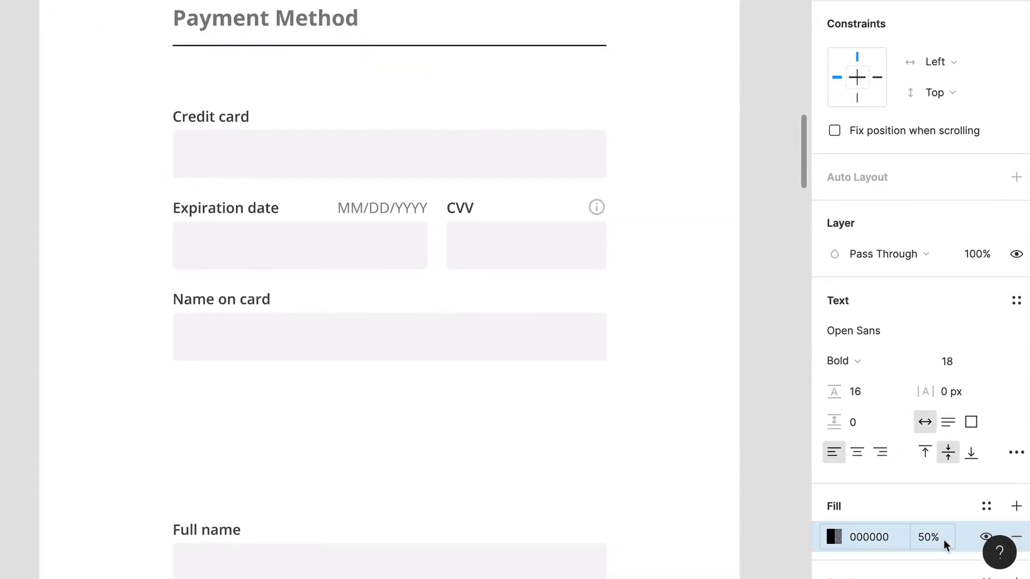
Set the divider line's stroke opacity to 50%.
click(639, 115)
scroll(639, 115, up, 3)
click(558, 109)
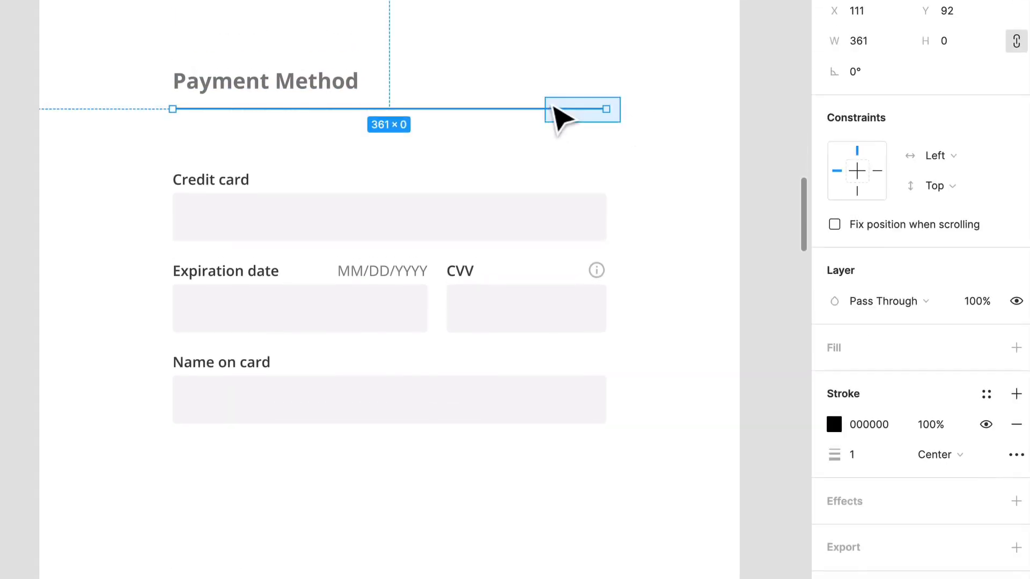
click(931, 428)
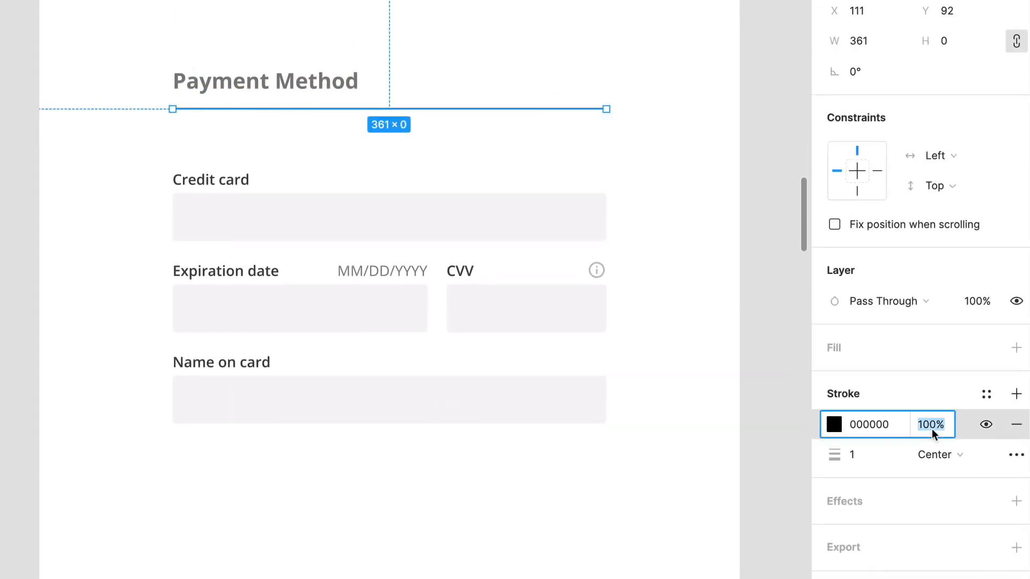
text(50)
key(Return)
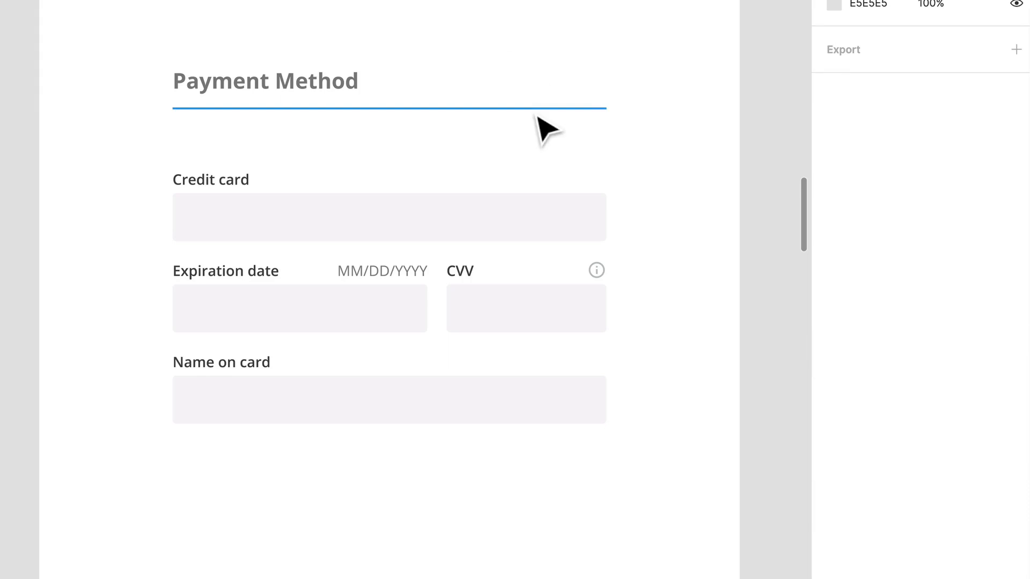
Lighten the divider line further by setting its stroke opacity to 25%.
click(544, 109)
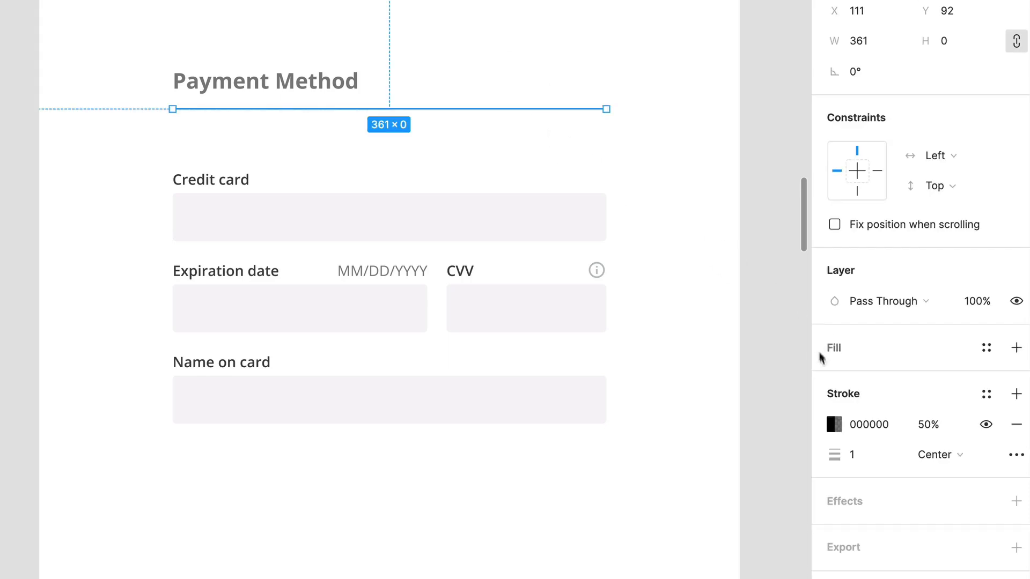
click(924, 429)
text(25)
key(Return)
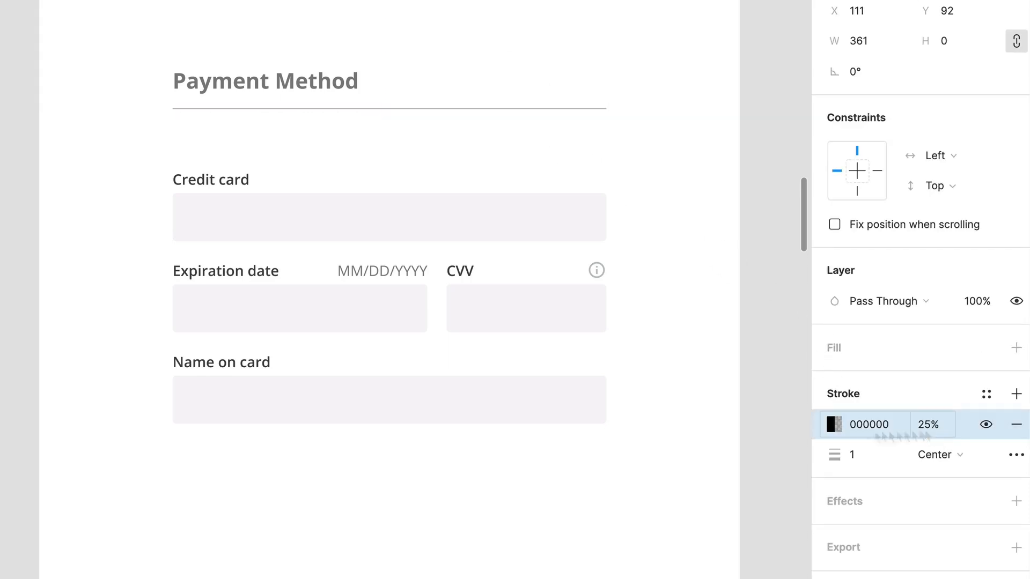
Move the Payment Method heading and its line closer to the Credit card field, and place a duplicate of both above Full name.
click(530, 19)
drag(285, 14, 422, 138)
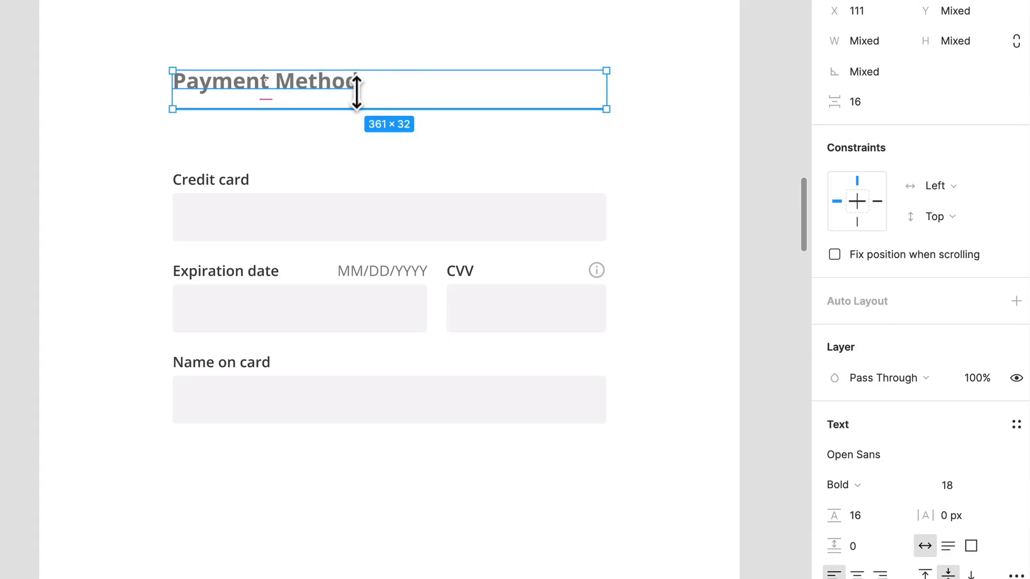
drag(356, 87, 349, 547)
key(super+z)
Change the duplicated heading's text to "Billing Information".
double_click(353, 547)
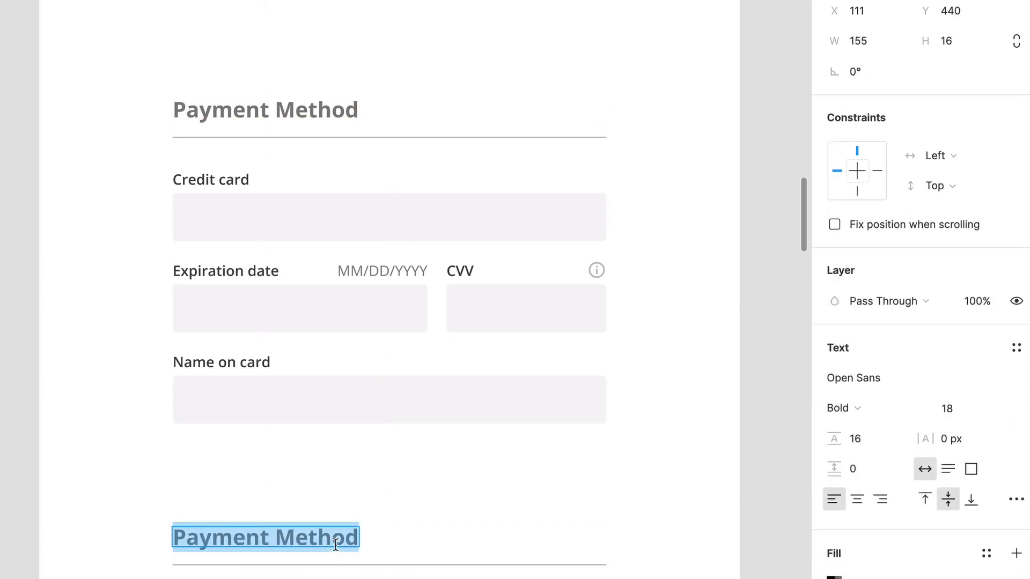
text(Billing)
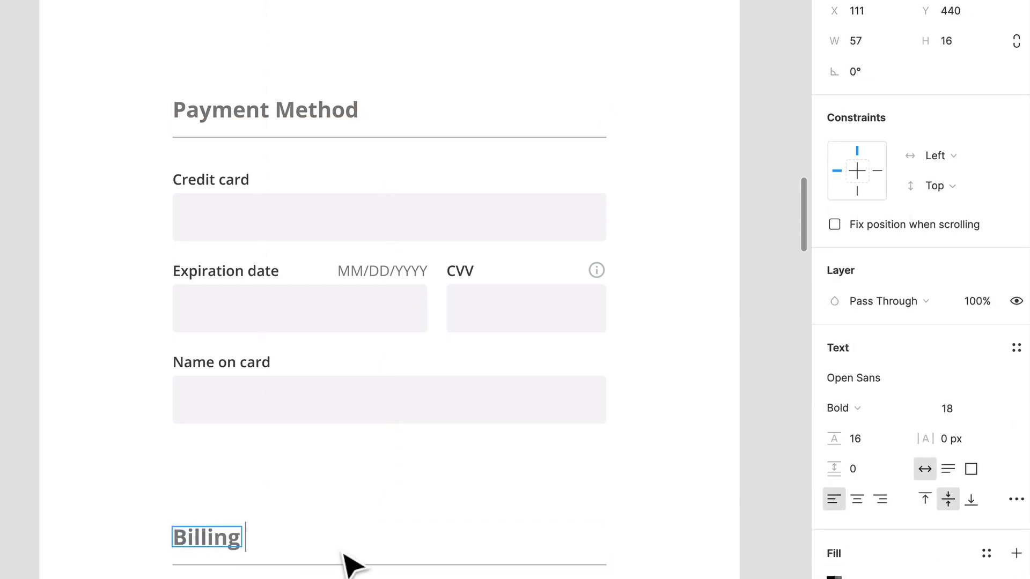
text( Information)
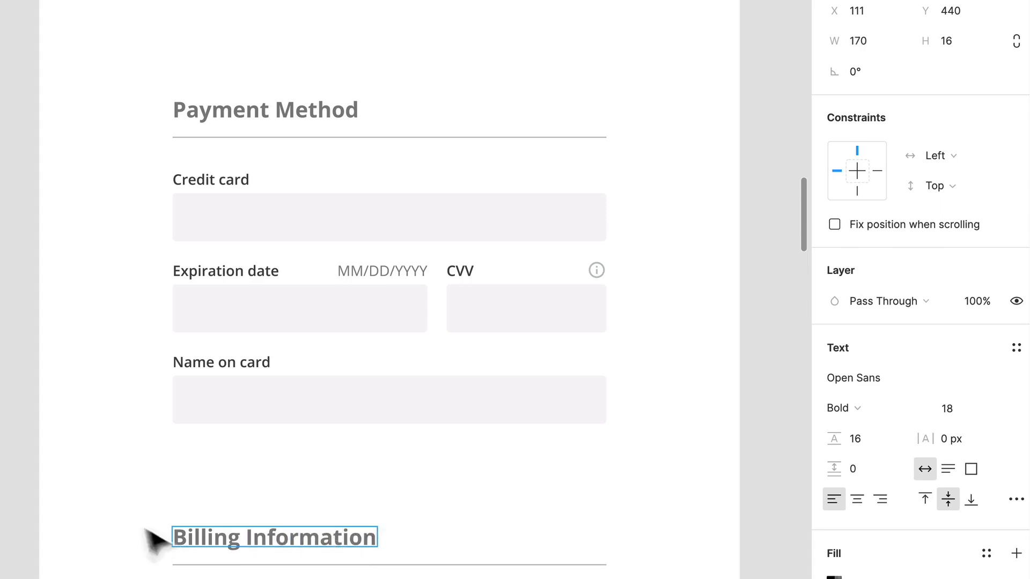
click(179, 501)
Move the whole Billing Information section, with its heading, line and six fields, up closer to the Name on card field.
scroll(173, 485, down, 3)
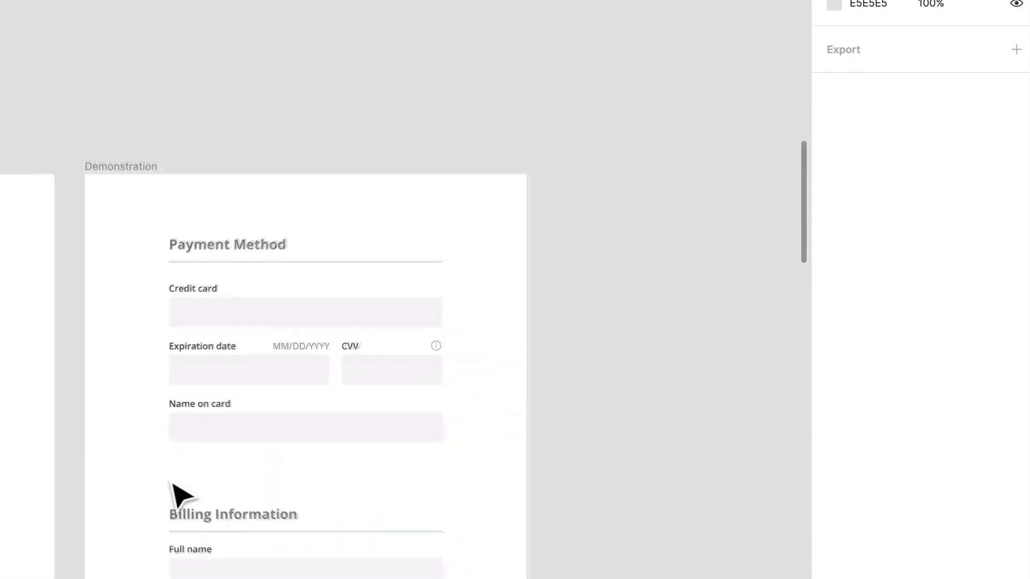
scroll(175, 485, down, 5)
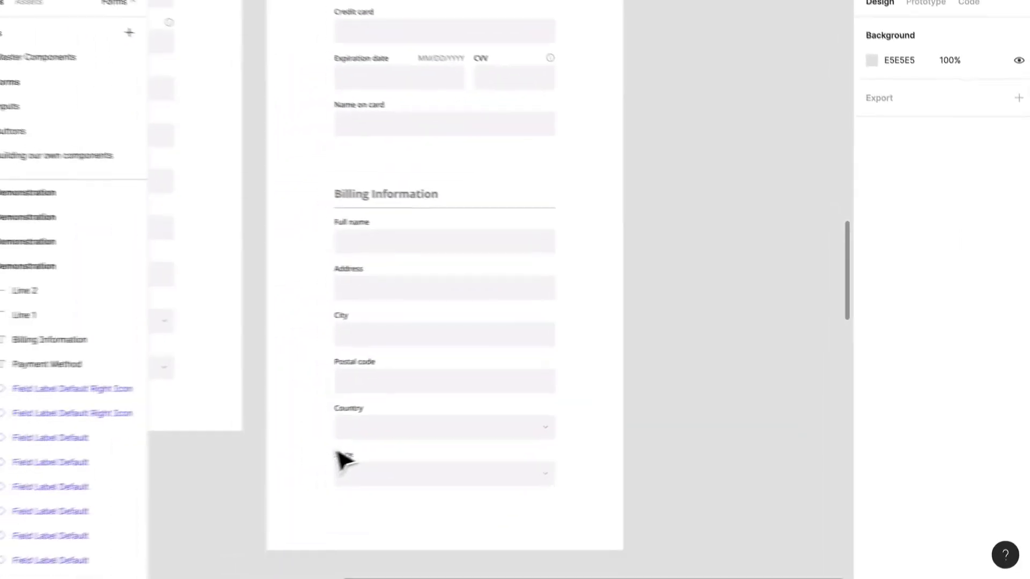
drag(582, 515, 310, 161)
drag(434, 260, 433, 242)
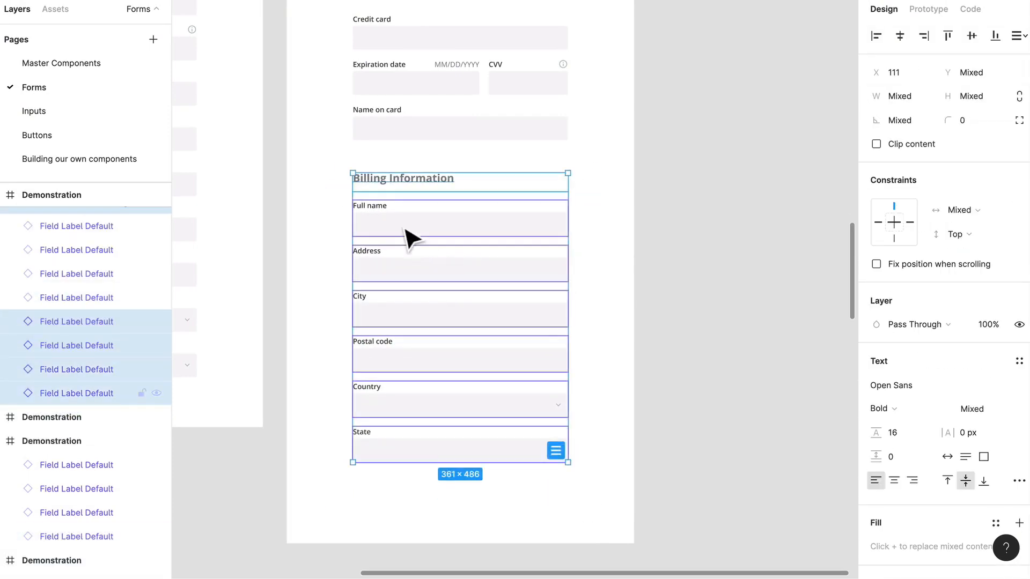
scroll(349, 226, up, 3)
scroll(317, 226, left, 2)
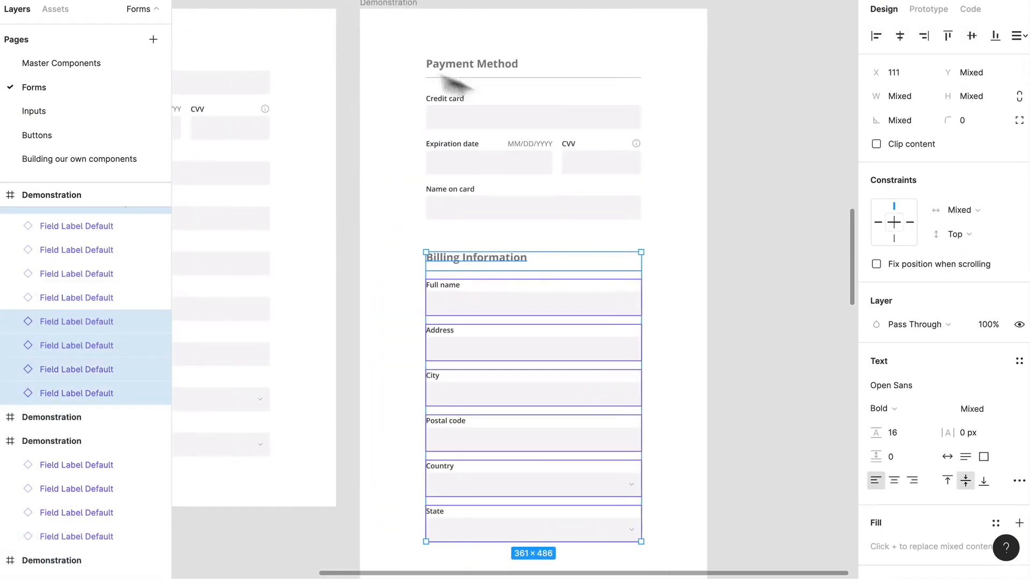
click(411, 225)
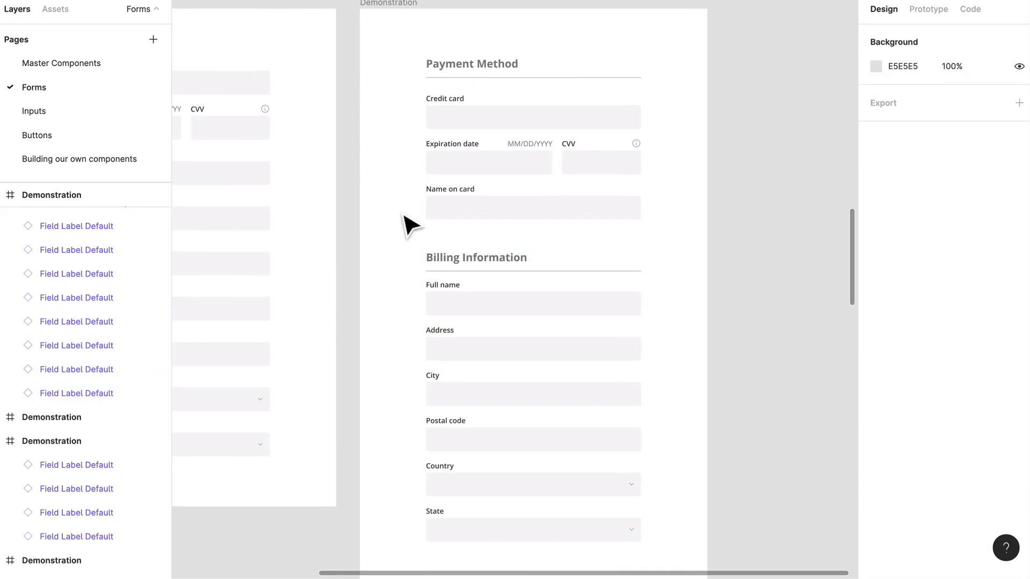
Compare the ungrouped payment form with the version grouped under Payment Method and Billing Information headings.
scroll(404, 220, left, 6)
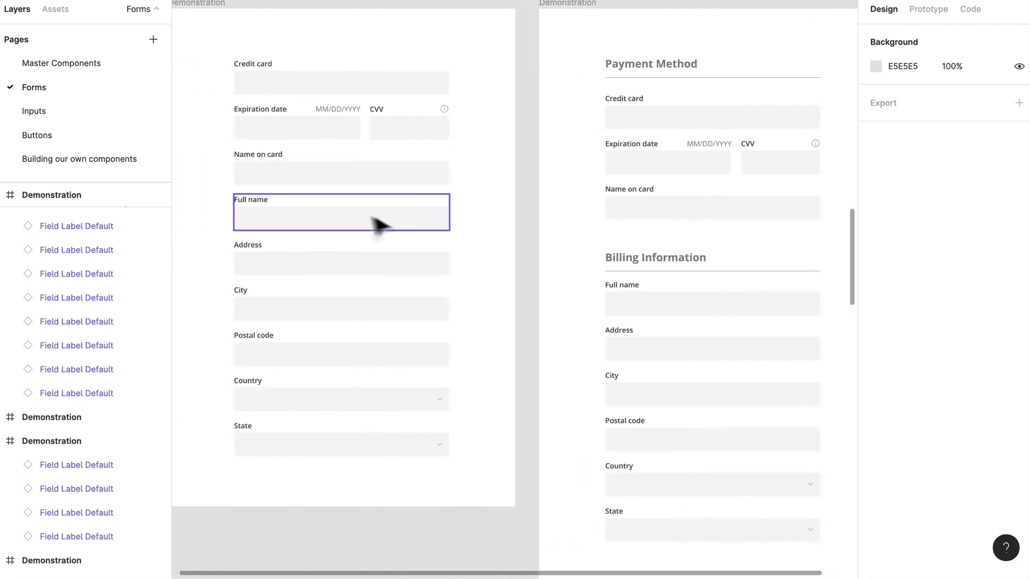
scroll(343, 191, left, 3)
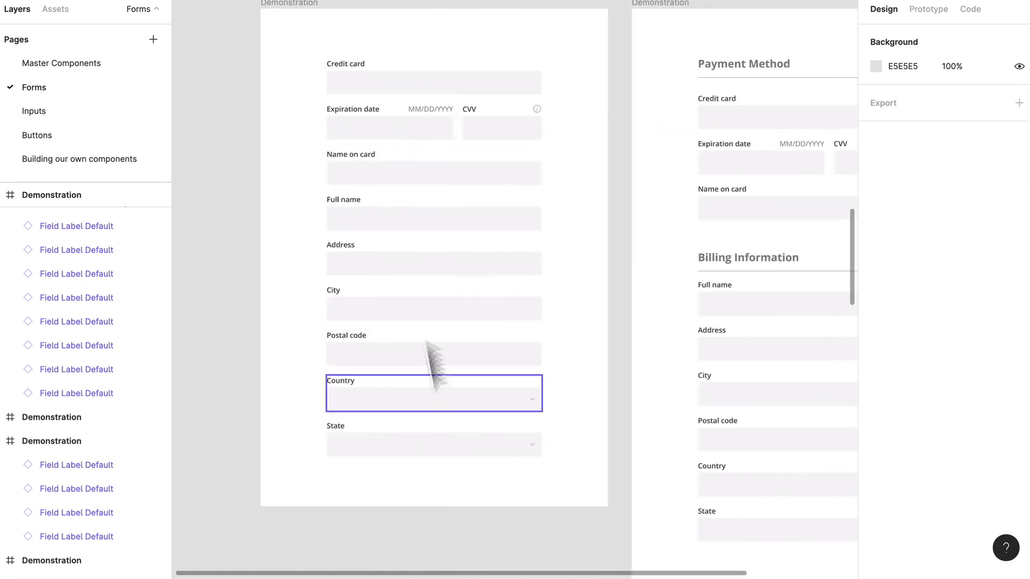
scroll(498, 214, up, 1)
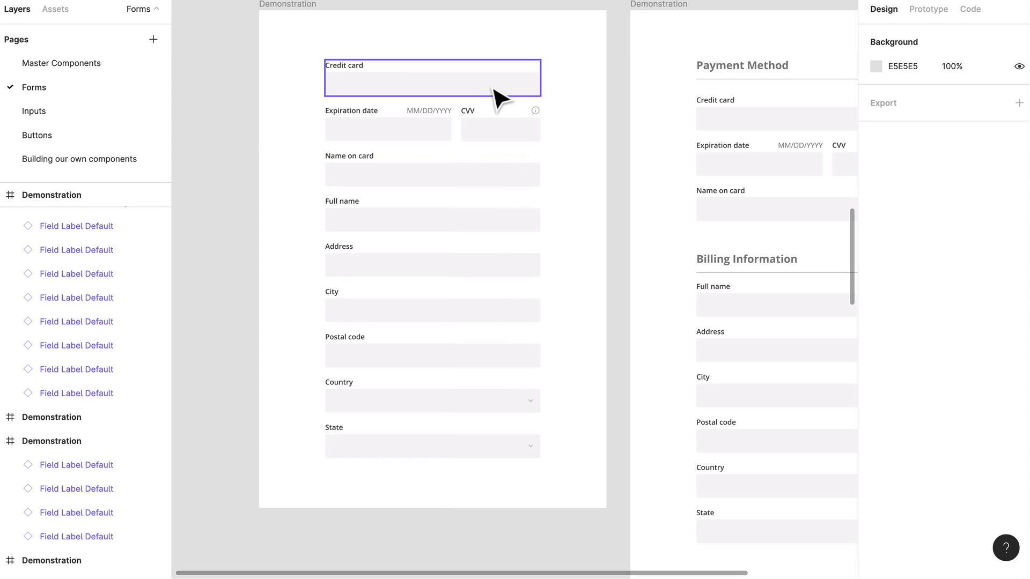
scroll(563, 202, right, 5)
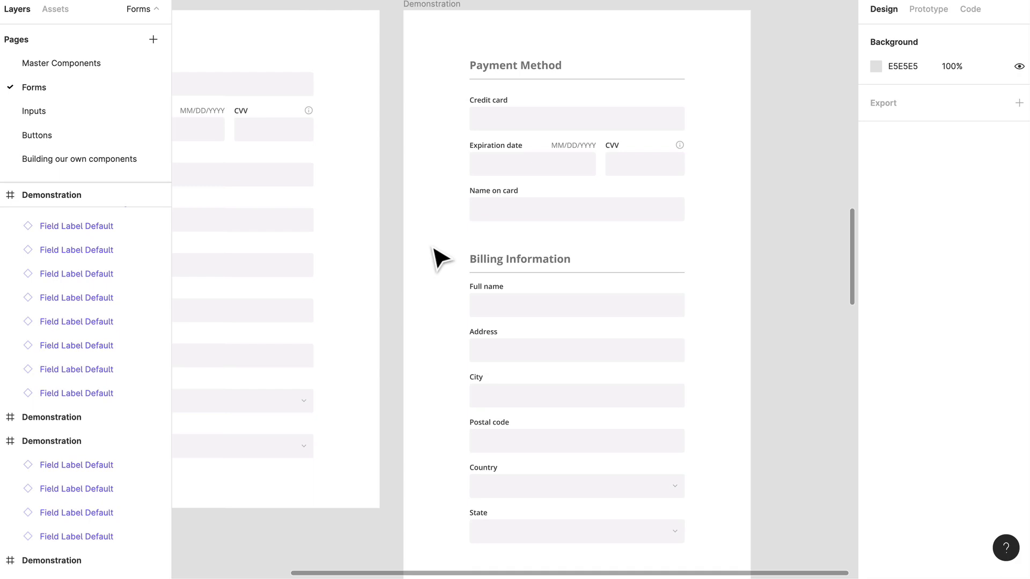
scroll(440, 259, down, 3)
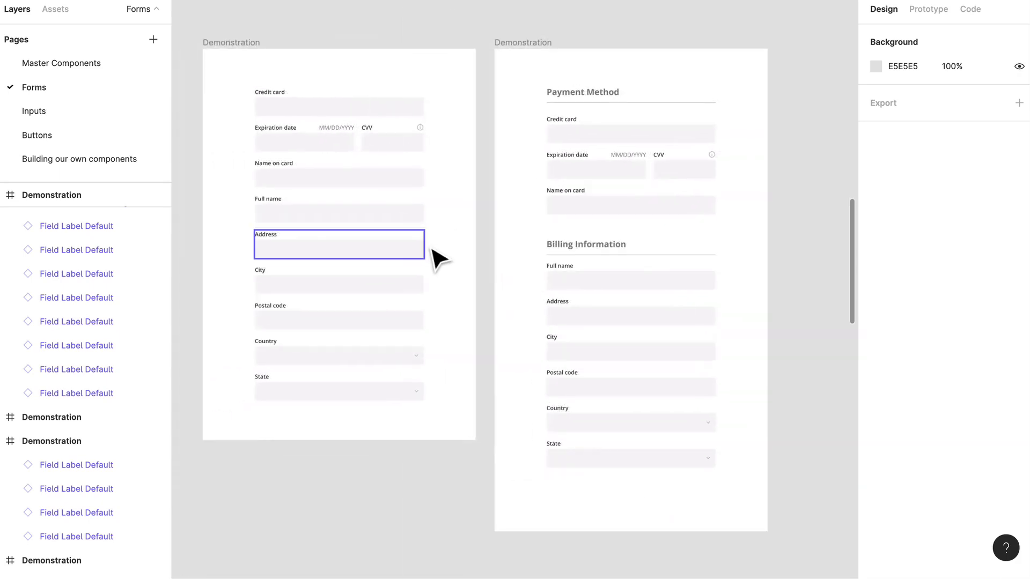
Duplicate the two-column address form frame next to the original.
scroll(439, 259, down, 10)
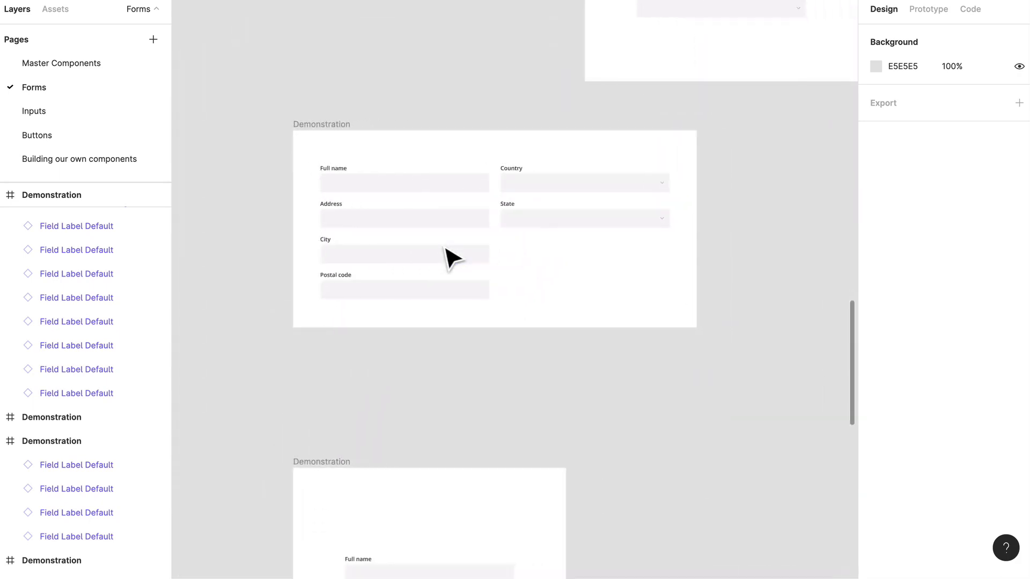
scroll(450, 259, up, 5)
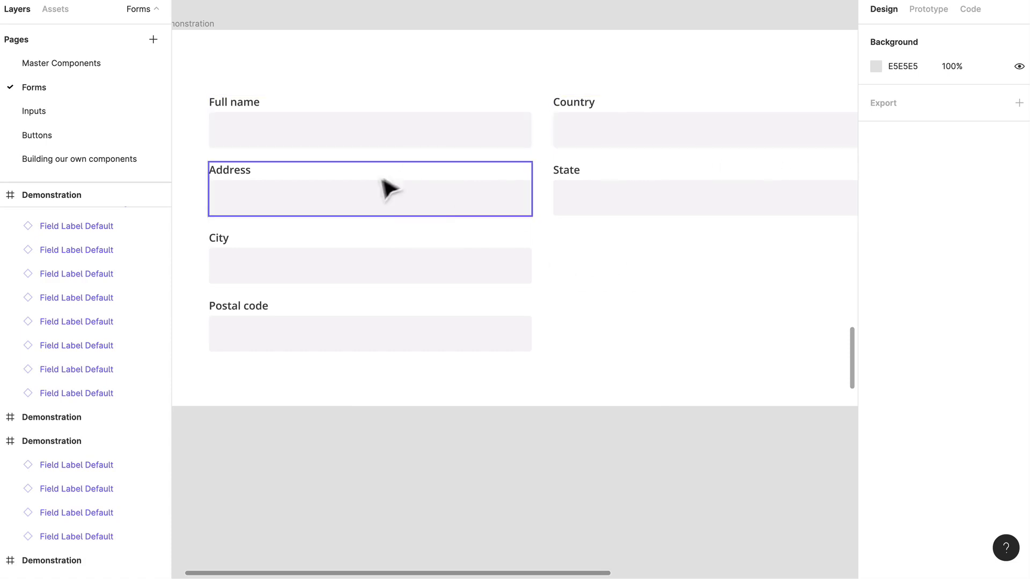
scroll(611, 266, down, 5)
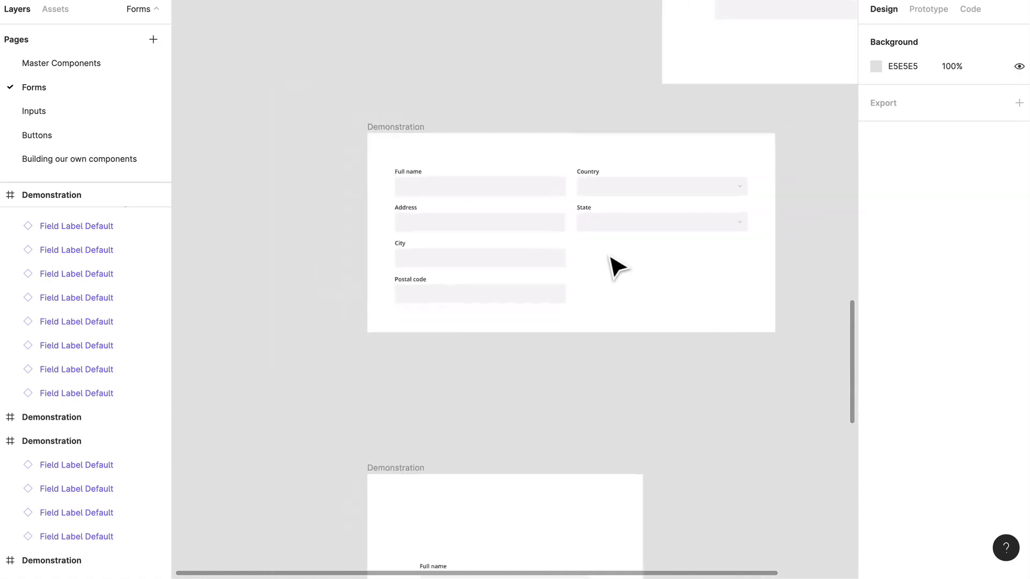
scroll(613, 266, right, 3)
key(ctrl+v)
scroll(602, 218, up, 5)
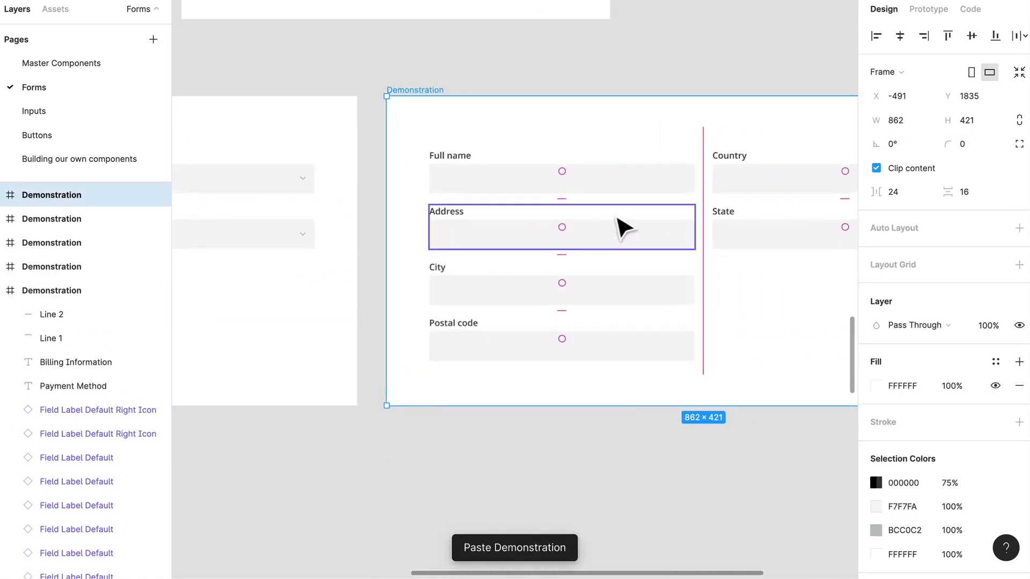
Extend the duplicated address form's frame to a height of 629 and align its top edge with the original form.
drag(642, 406, 655, 555)
scroll(751, 268, down, 3)
scroll(743, 203, up, 5)
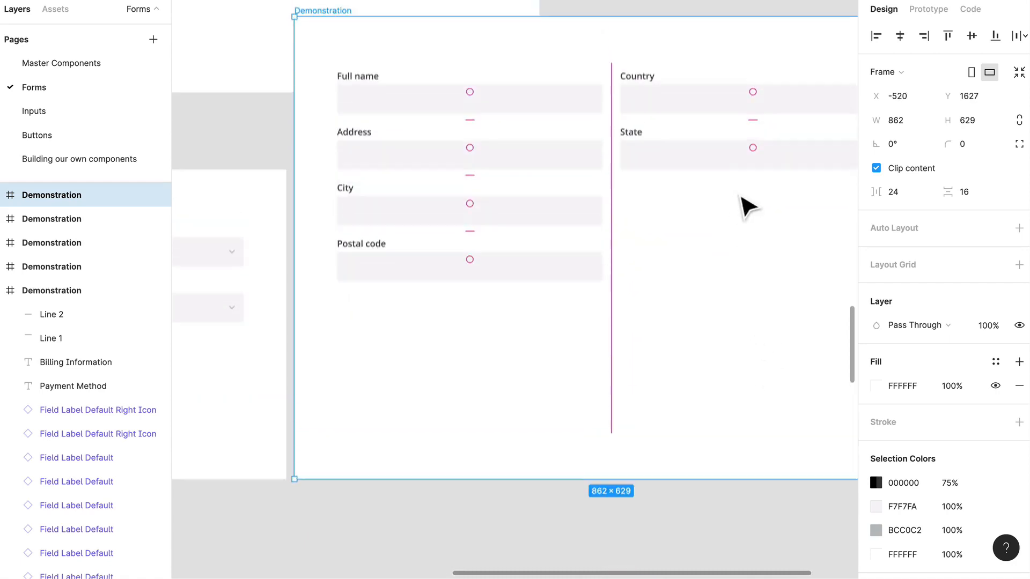
click(780, 424)
Move the Country and State fields below Postal code so the duplicated address form has a single column.
drag(776, 429, 685, 226)
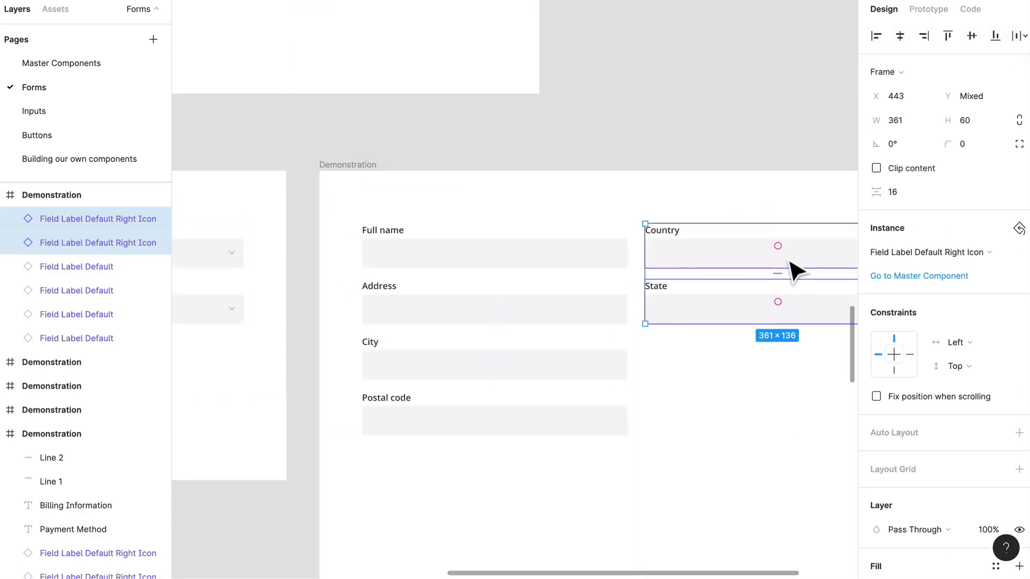
drag(788, 259, 516, 492)
click(708, 474)
scroll(702, 476, down, 2)
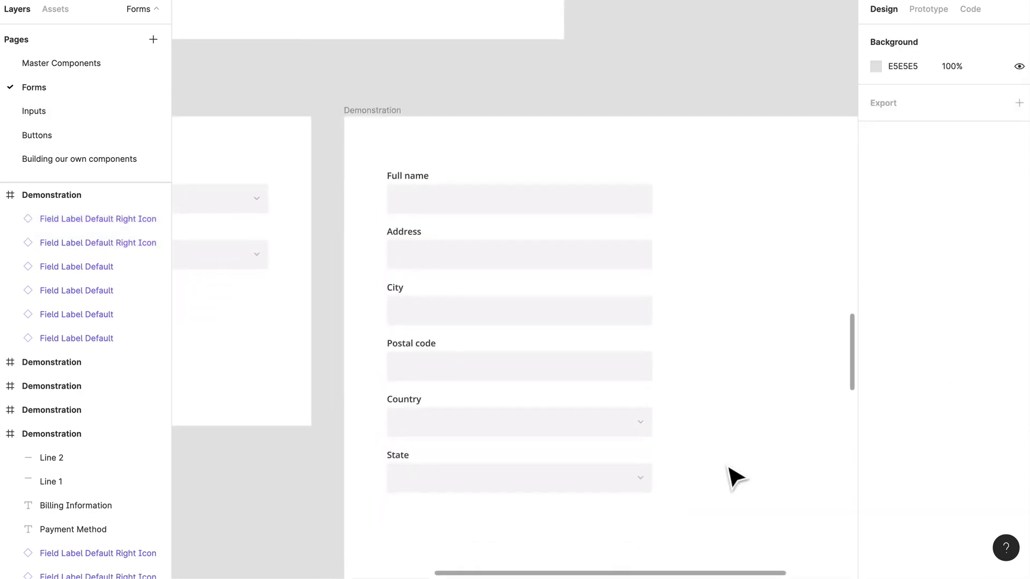
Compare the two-column address form with its single-column version, looking at the order in which the fields are read.
scroll(730, 476, down, 4)
scroll(740, 474, right, 1)
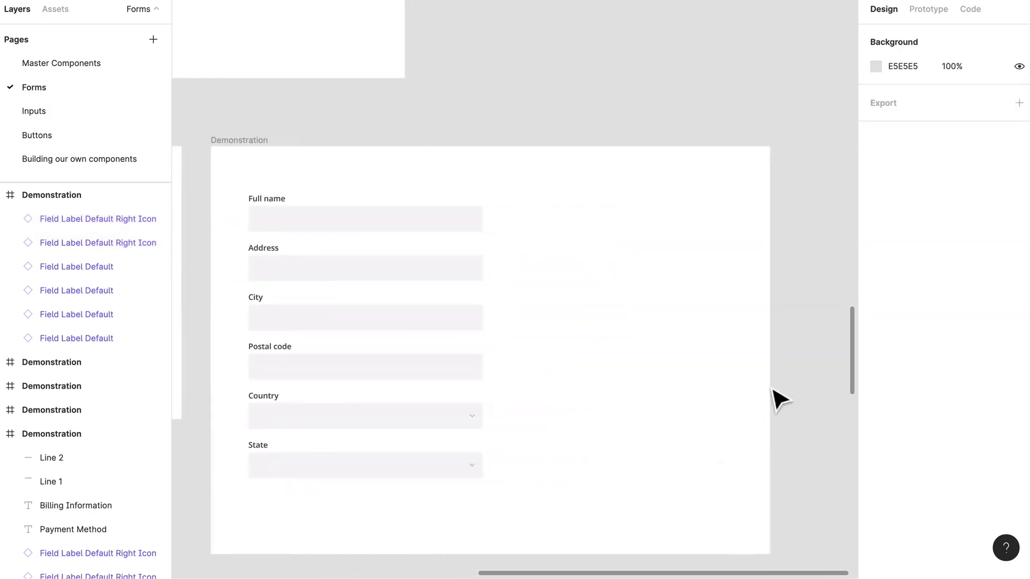
scroll(574, 411, left, 5)
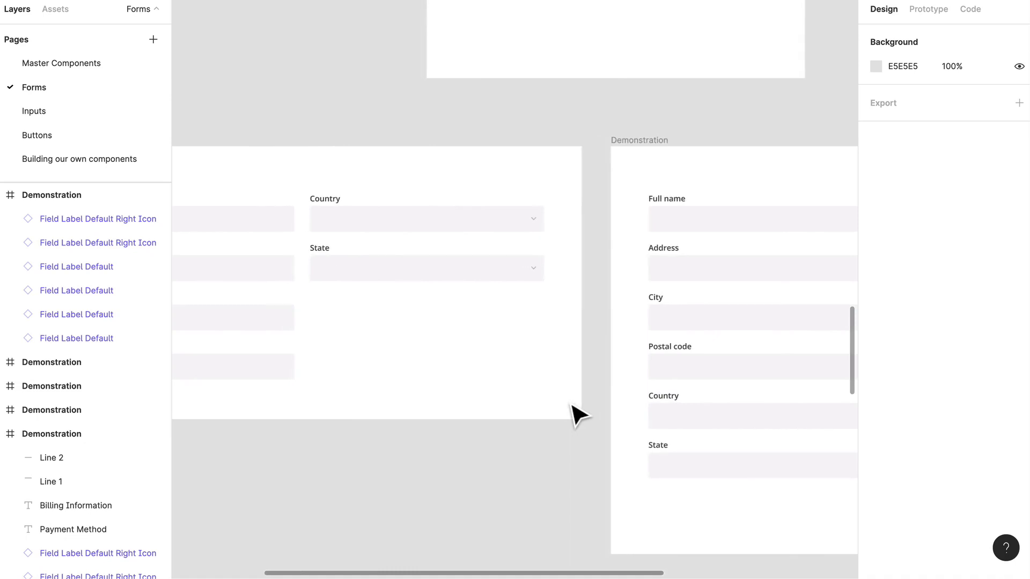
scroll(570, 409, left, 3)
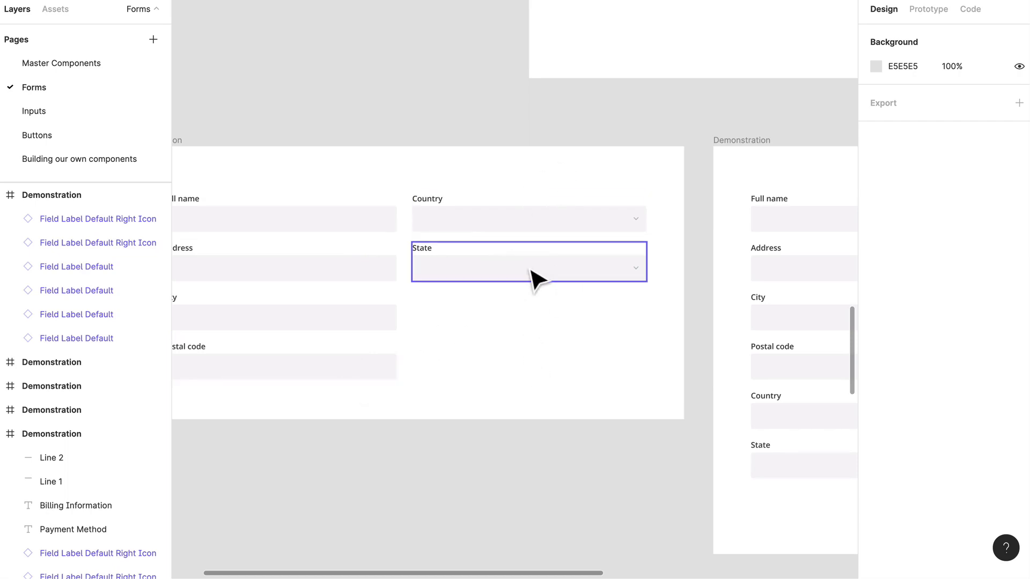
scroll(534, 276, right, 5)
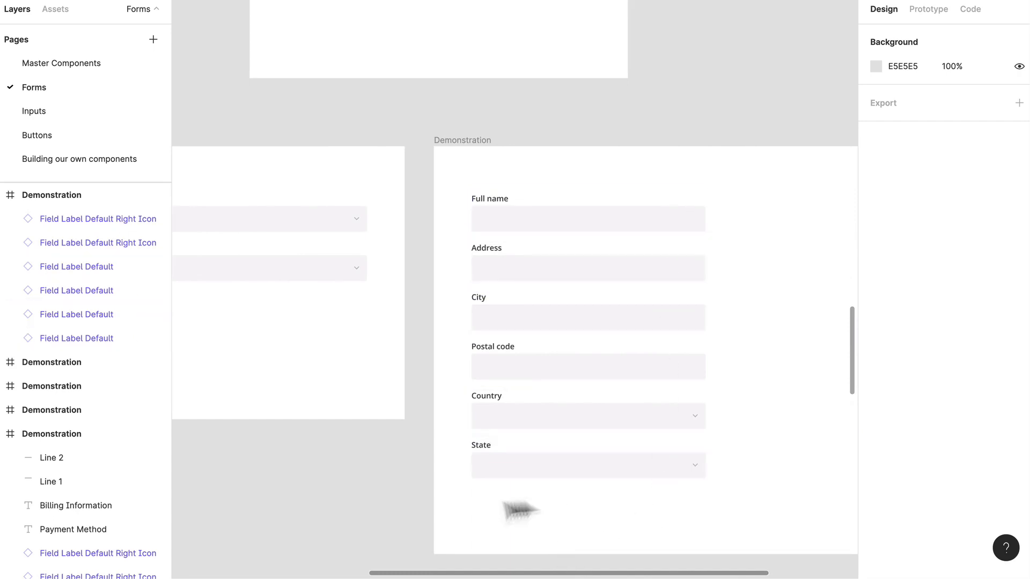
scroll(659, 533, left, 2)
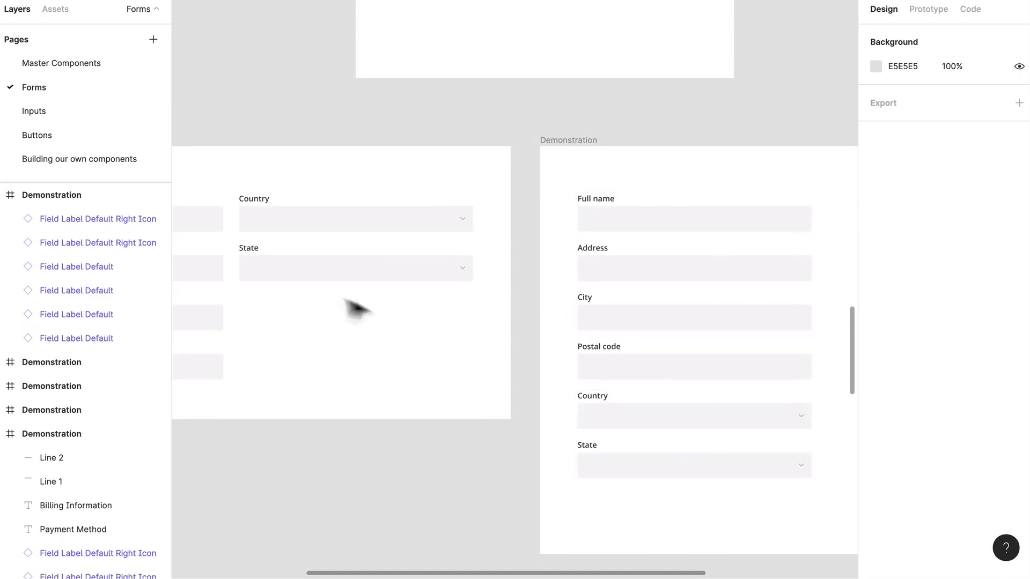
scroll(352, 306, left, 3)
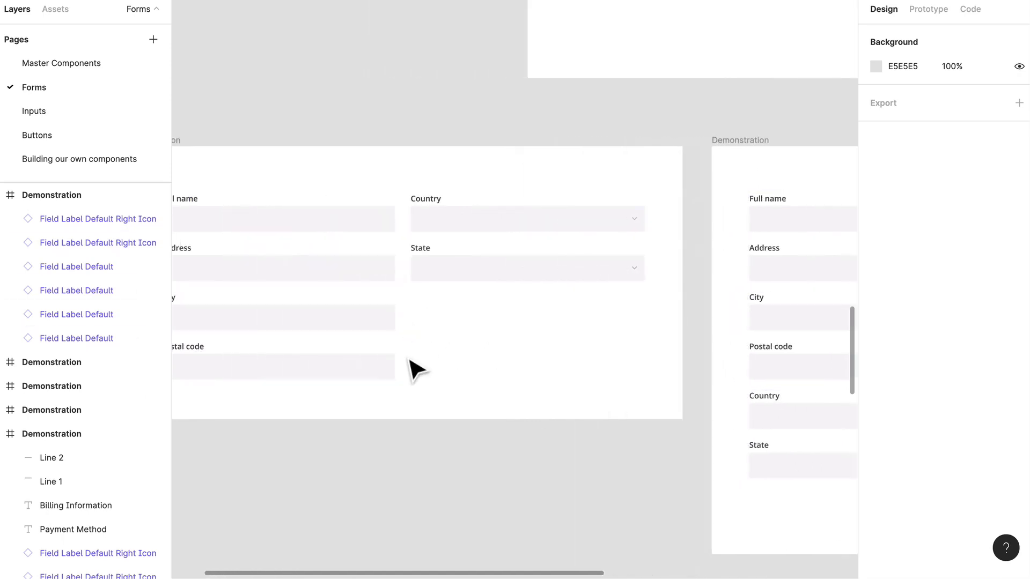
Duplicate the form frame containing the Full name, Email and Password fields with the Cancel and Submit buttons.
scroll(396, 325, right, 6)
scroll(539, 354, down, 2)
scroll(539, 354, down, 6)
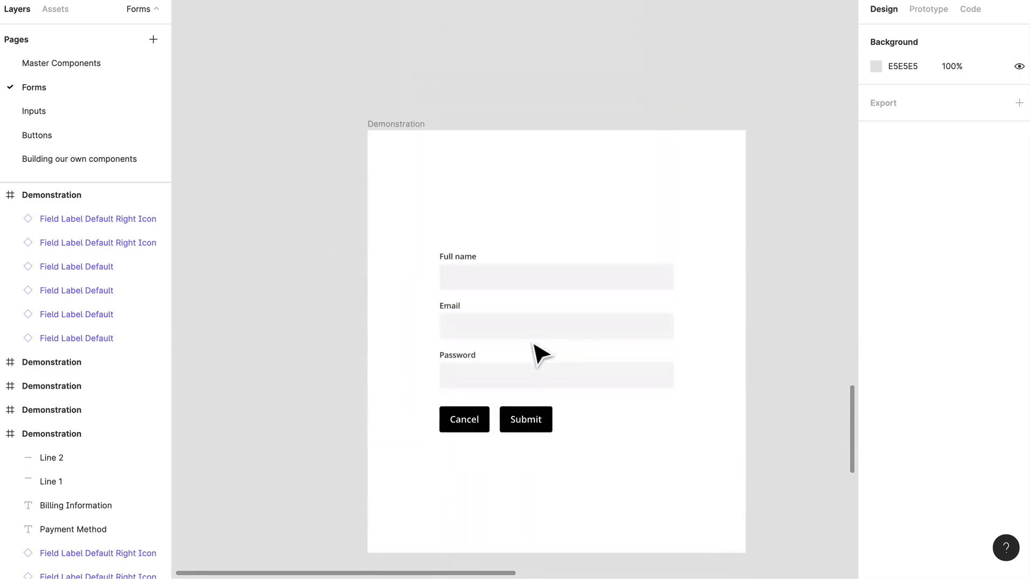
scroll(590, 346, right, 1)
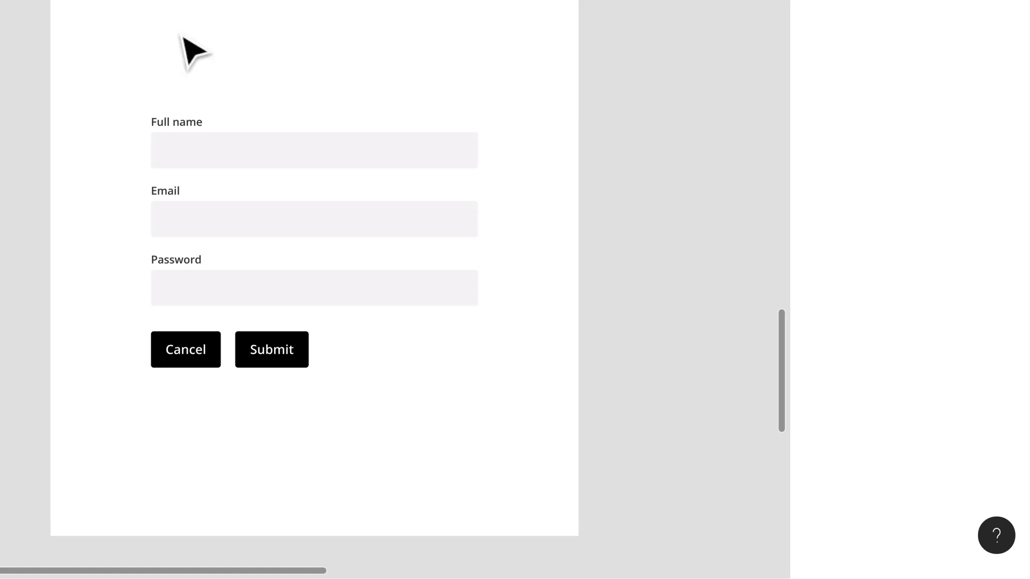
click(196, 266)
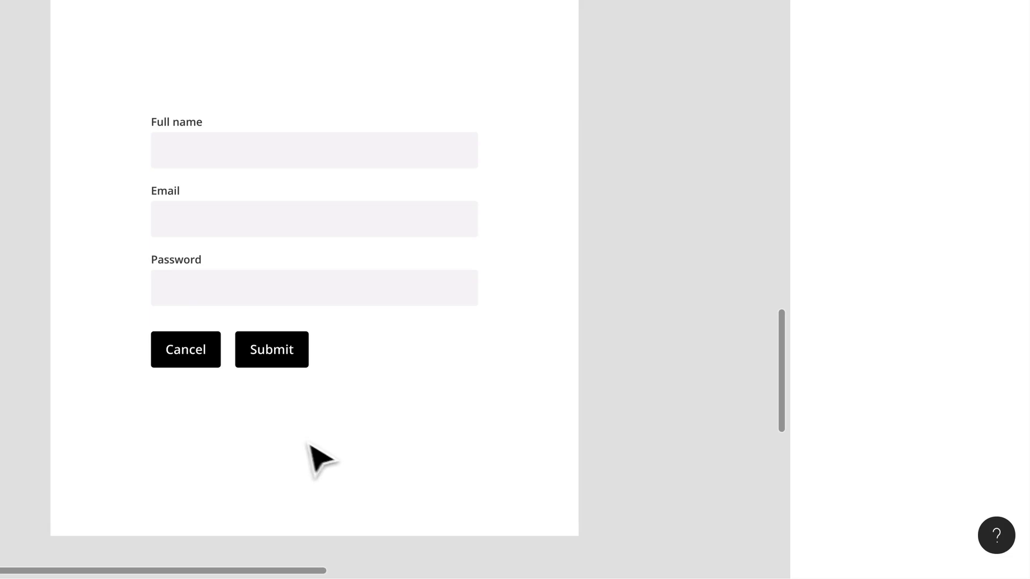
scroll(287, 444, up, 2)
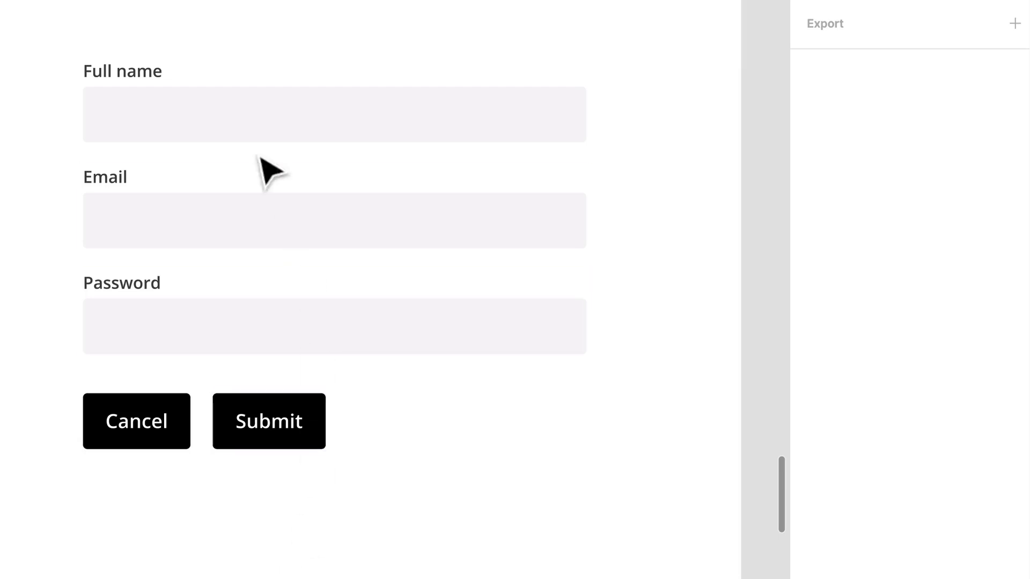
scroll(395, 312, down, 3)
scroll(396, 313, right, 3)
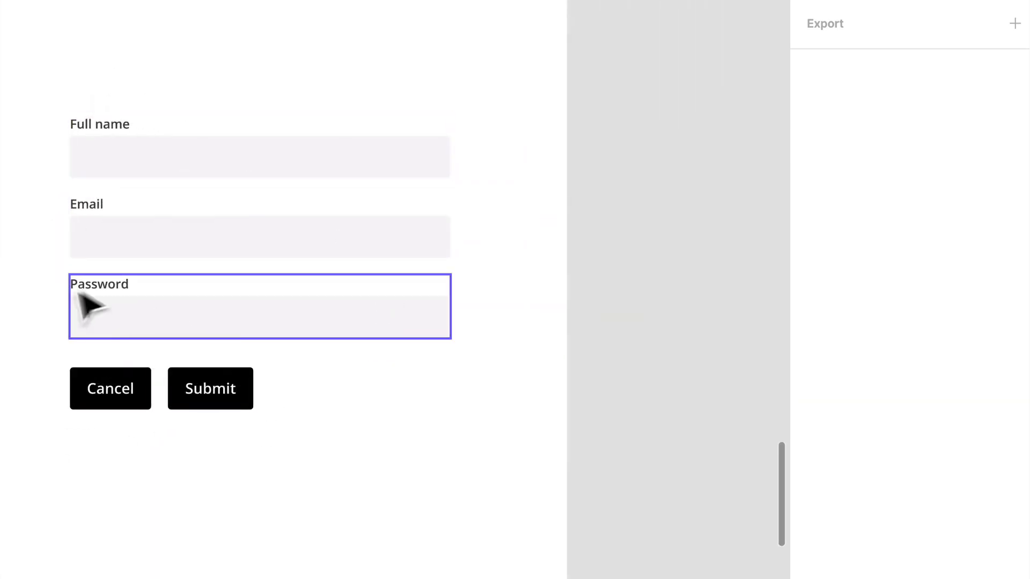
click(225, 7)
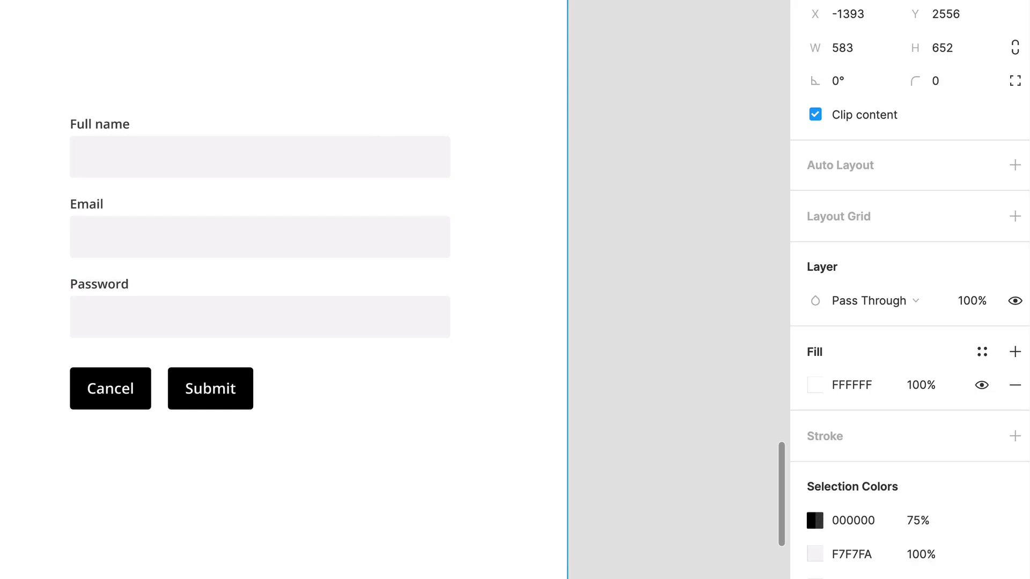
key(super+d)
scroll(345, 40, right, 5)
key(Escape)
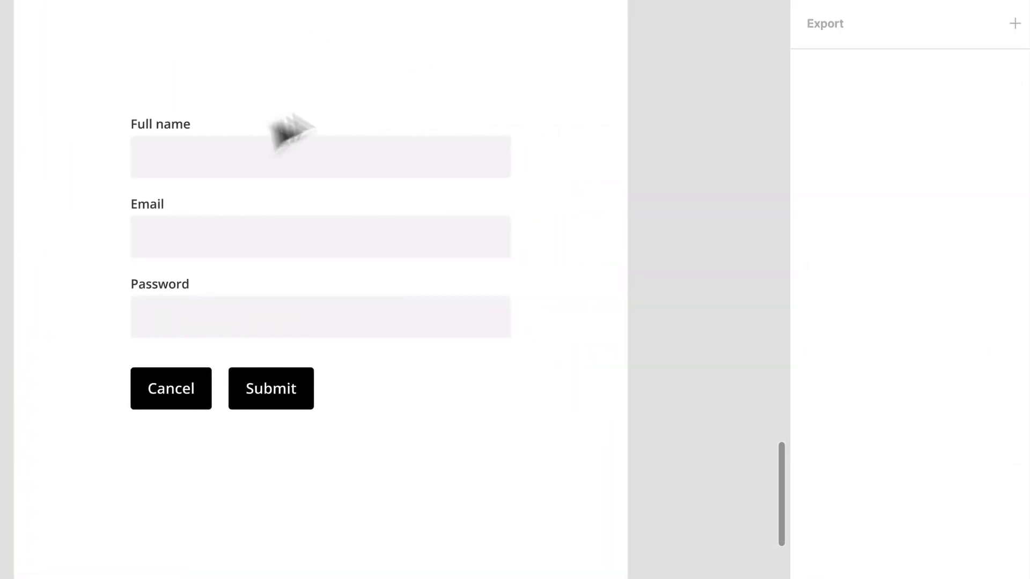
Swap the duplicated form's buttons, placing Submit first at X 111 and Cancel after it at X 212.
scroll(278, 301, up, 2)
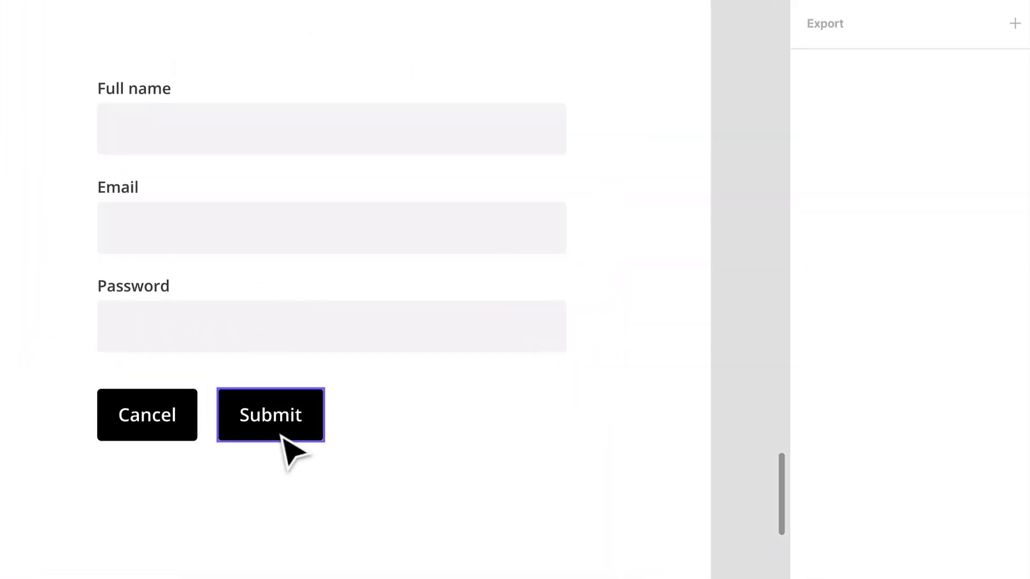
click(161, 429)
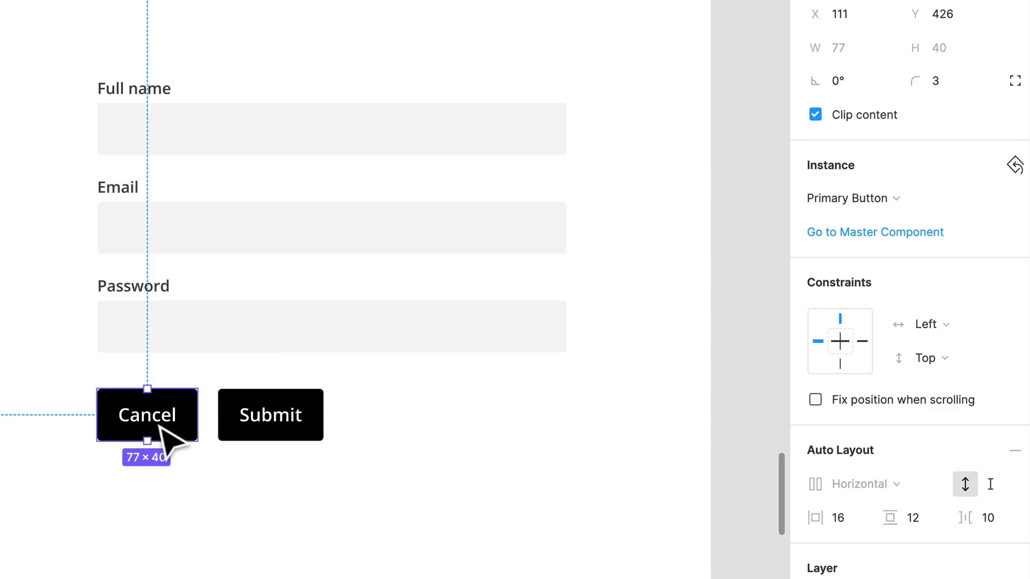
drag(161, 429, 413, 434)
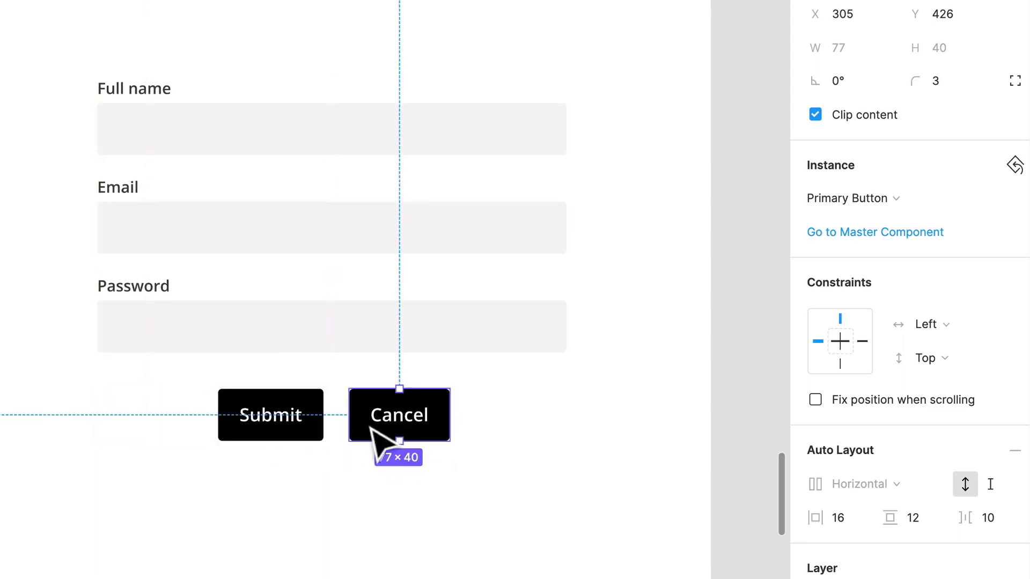
drag(307, 432, 181, 430)
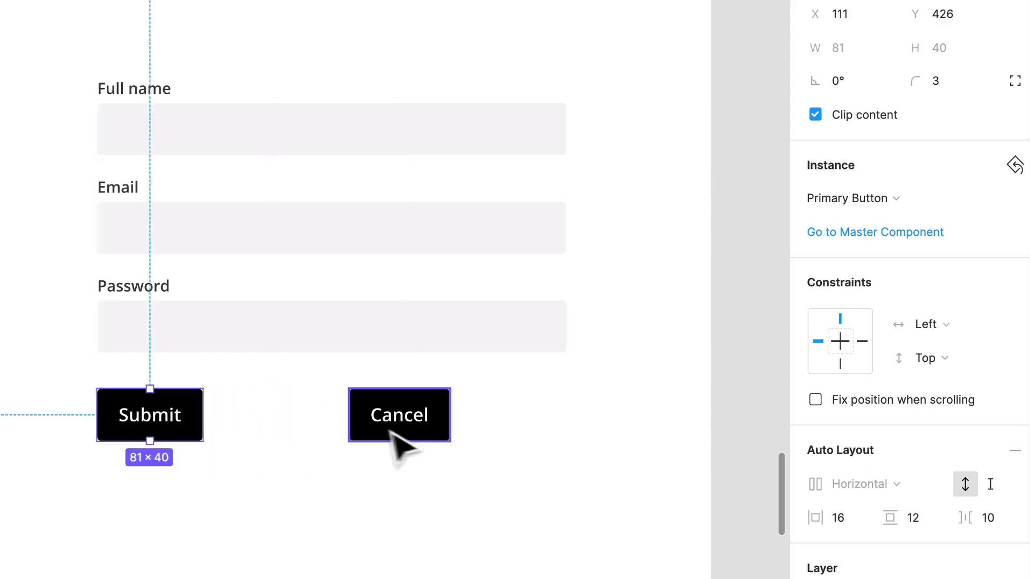
drag(397, 429, 264, 450)
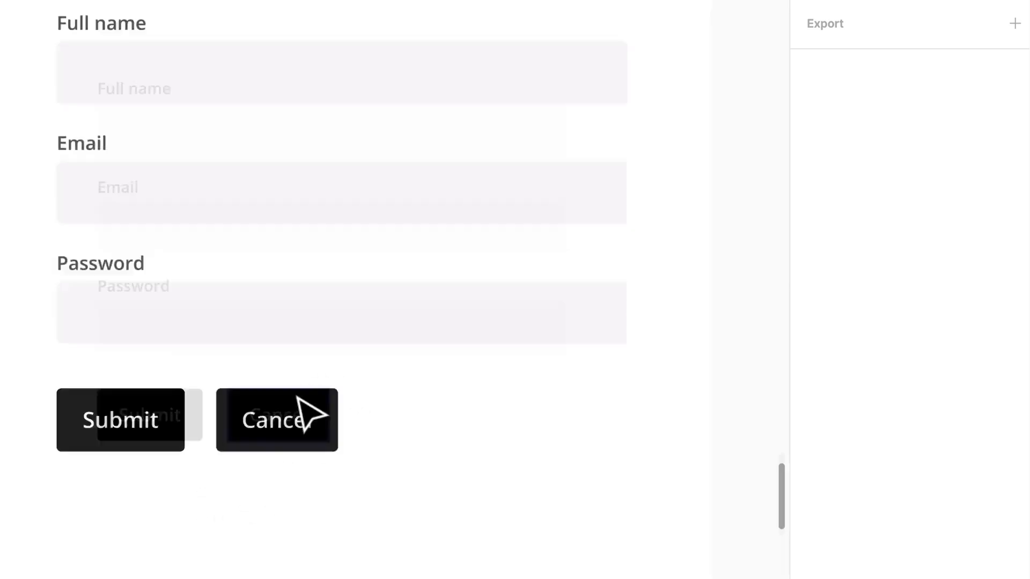
Swap the Cancel button's instance to the Secondary Button component.
click(309, 415)
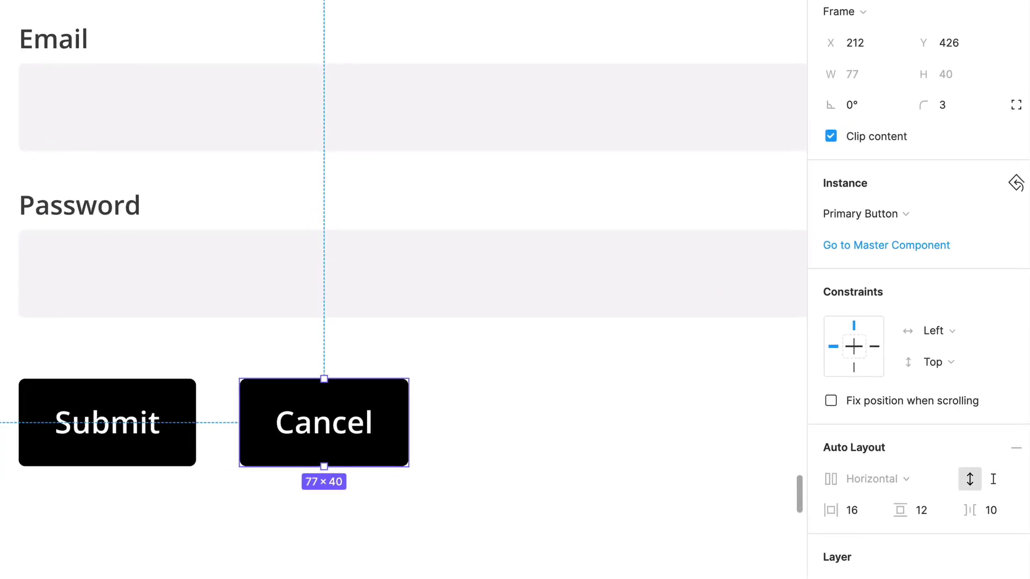
click(860, 214)
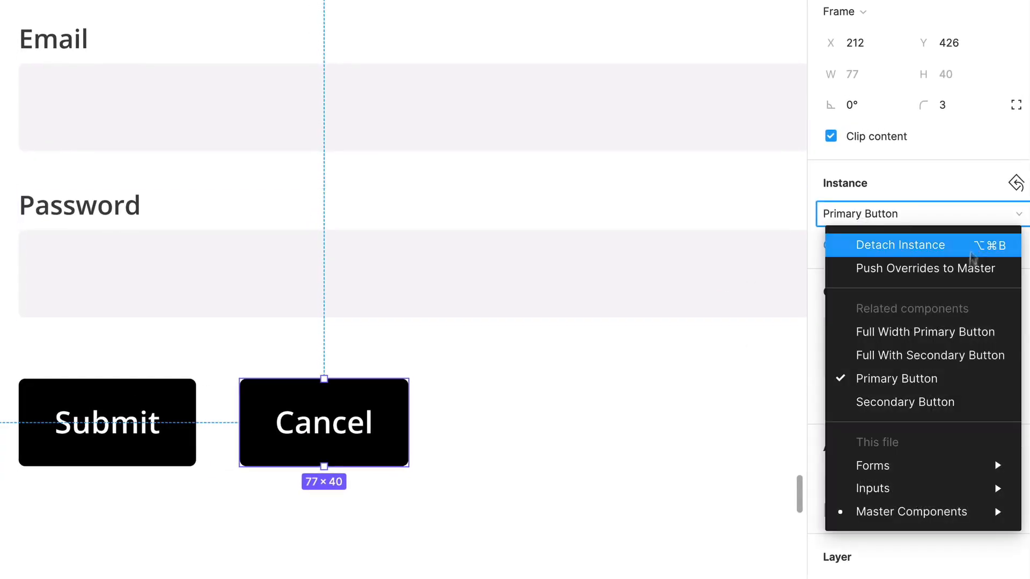
click(956, 412)
click(471, 511)
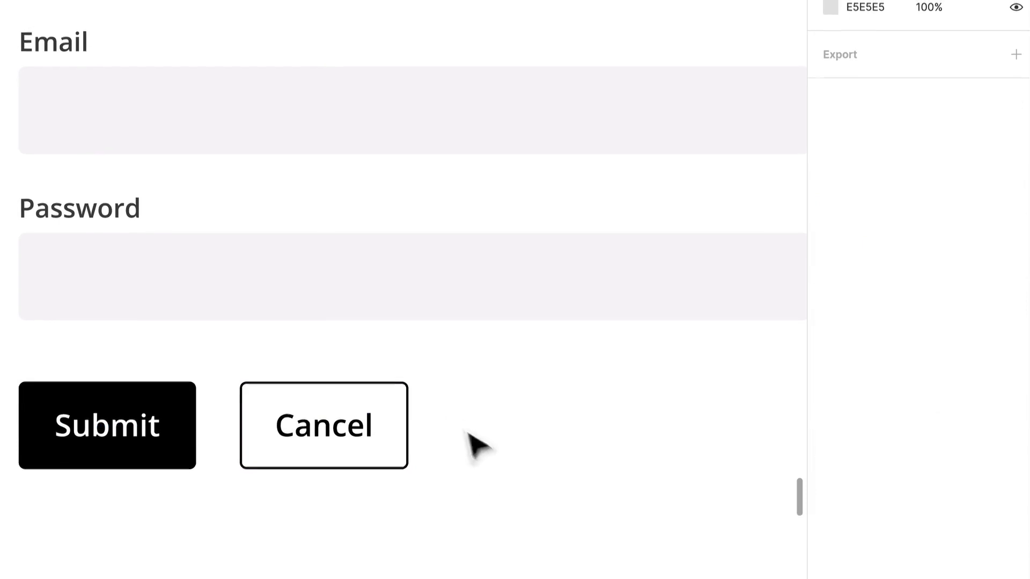
scroll(292, 499, left, 3)
scroll(292, 499, down, 4)
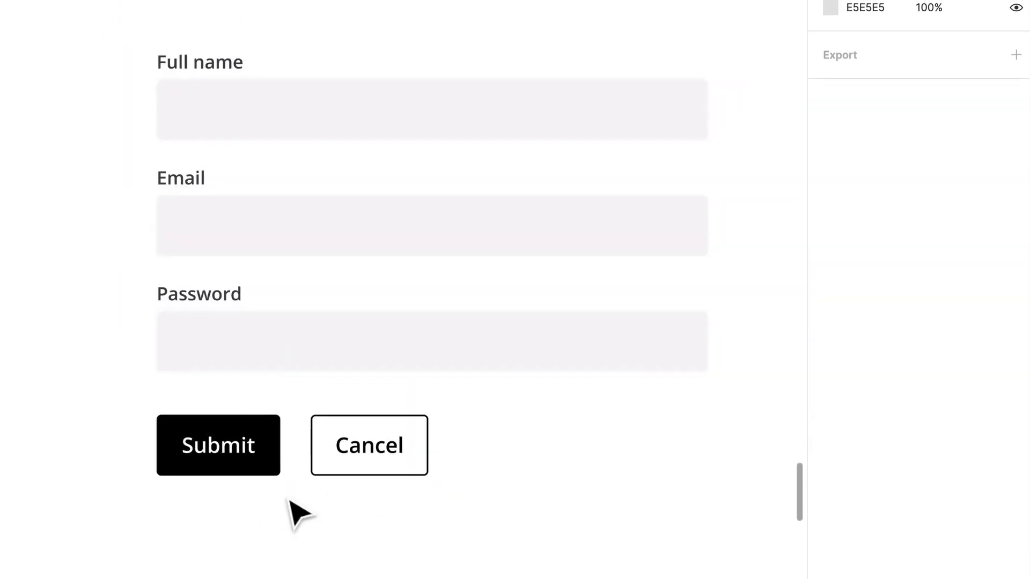
scroll(223, 500, up, 3)
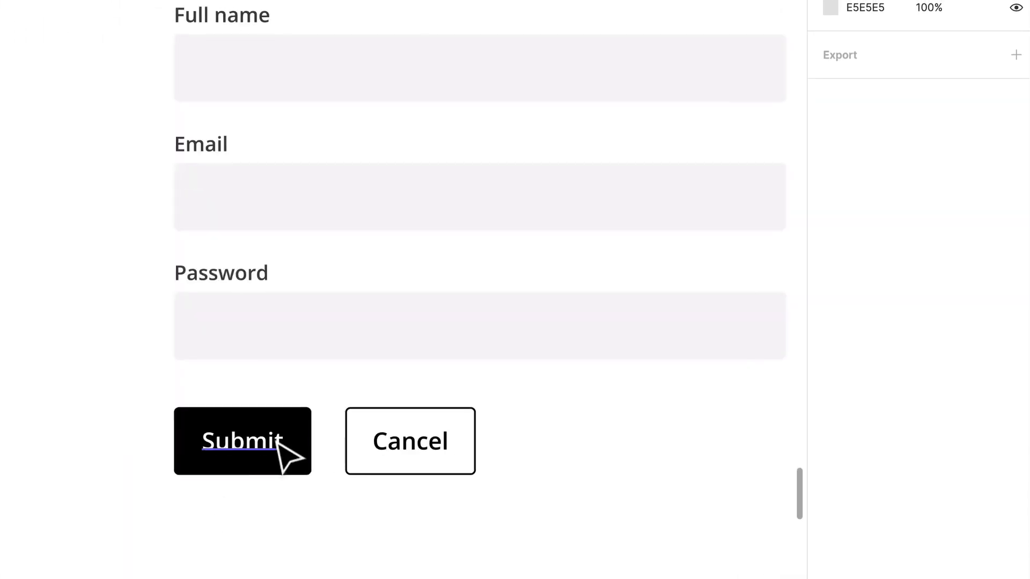
Change the label of the Submit button in the duplicated form to "Create Account".
double_click(271, 453)
scroll(270, 454, down, 1)
click(269, 454)
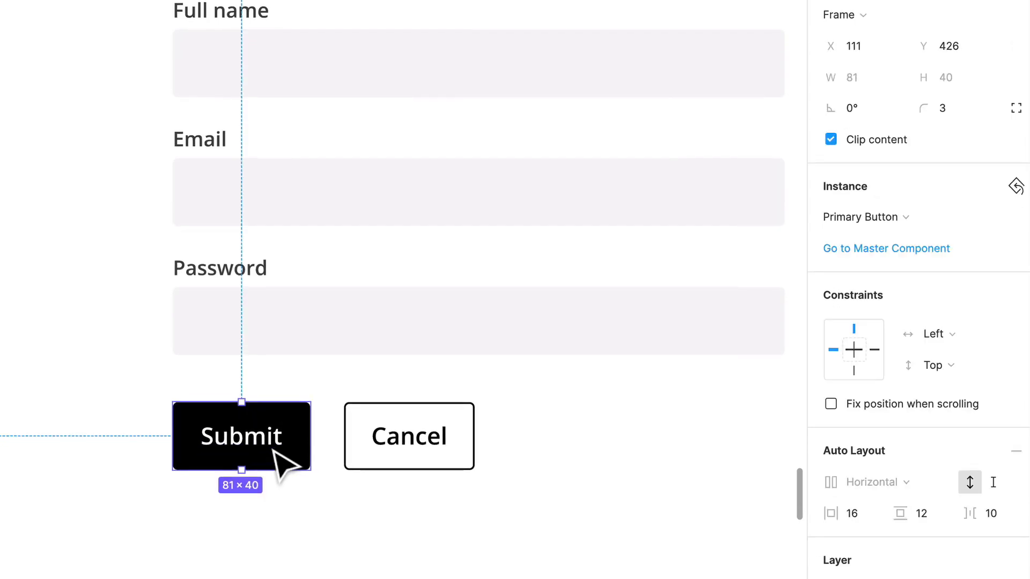
double_click(272, 450)
double_click(275, 452)
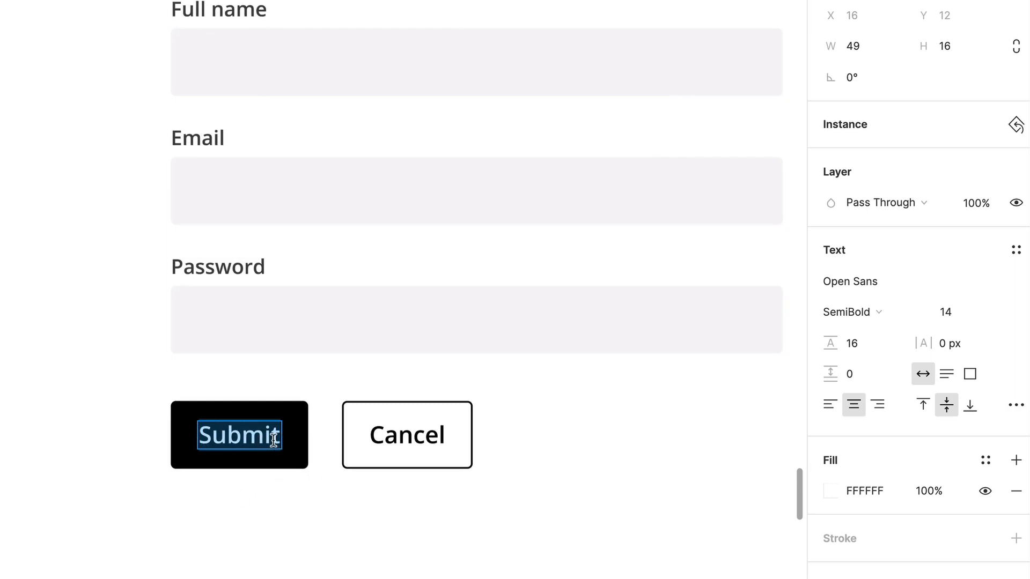
text(Create)
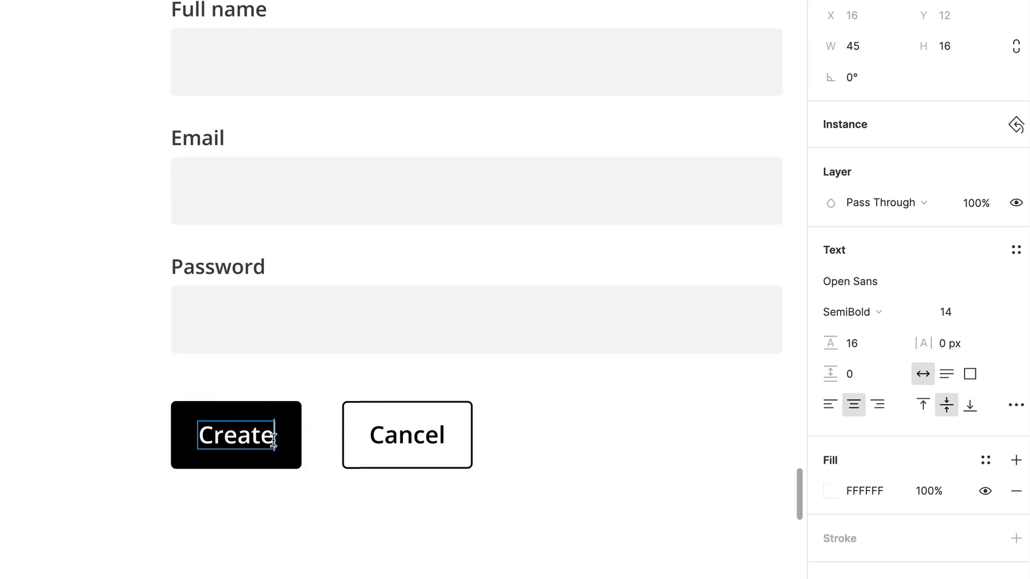
text( Account)
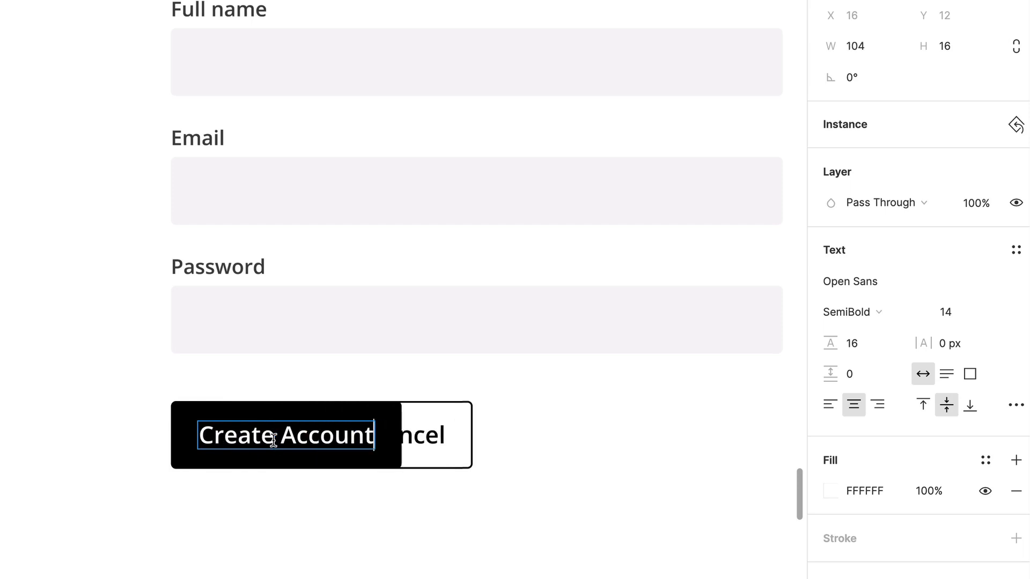
Move the Cancel button horizontally so it sits just after the Create Account button without overlapping it.
drag(478, 462, 501, 452)
key(shift+Right)
key(shift+Right)
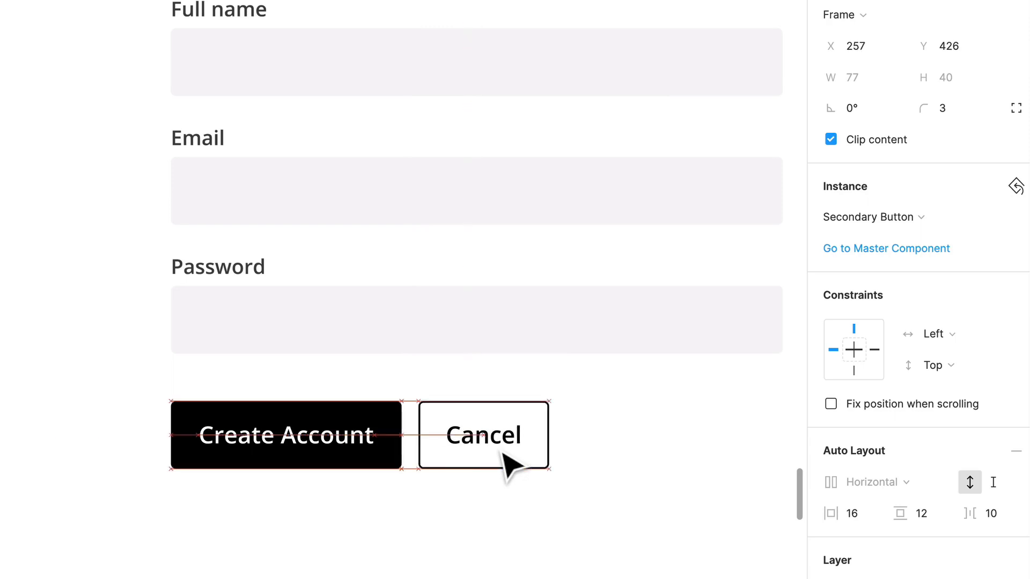
click(662, 475)
Compare the original form with Cancel and Submit buttons against the improved version with Create Account and Cancel buttons.
scroll(662, 476, down, 5)
scroll(662, 479, left, 4)
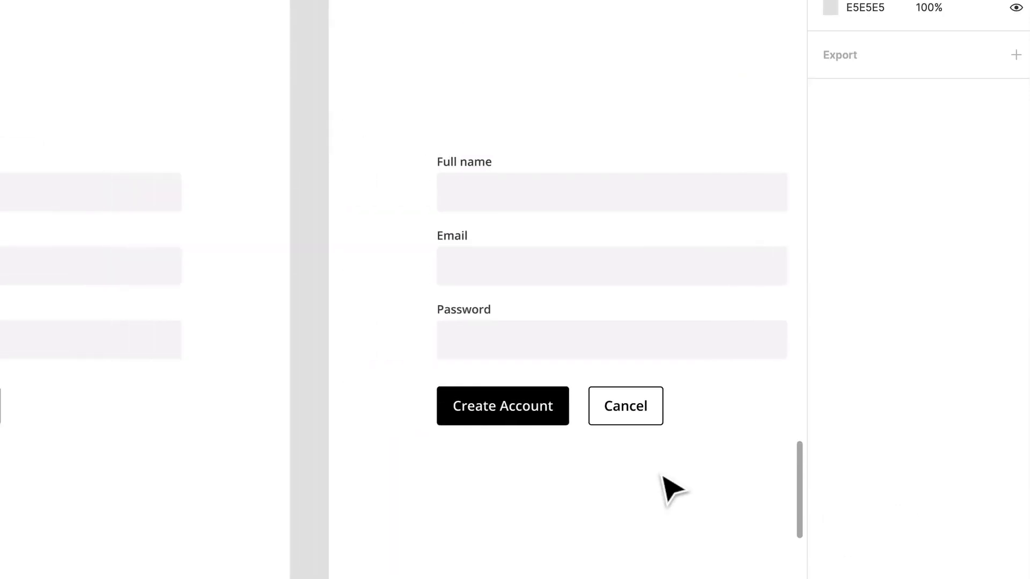
scroll(644, 475, left, 4)
scroll(648, 475, down, 2)
scroll(650, 475, right, 4)
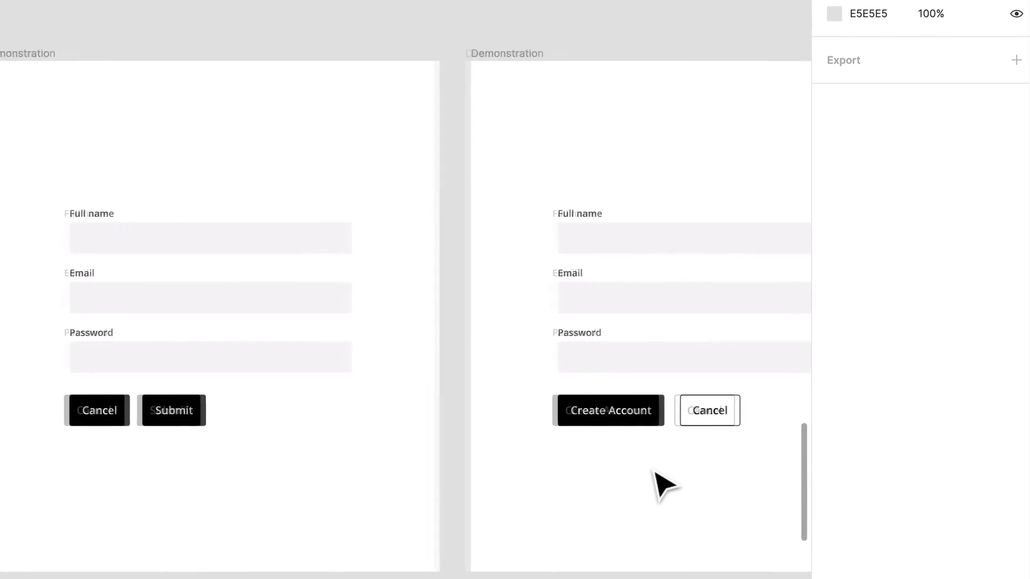
scroll(665, 484, right, 3)
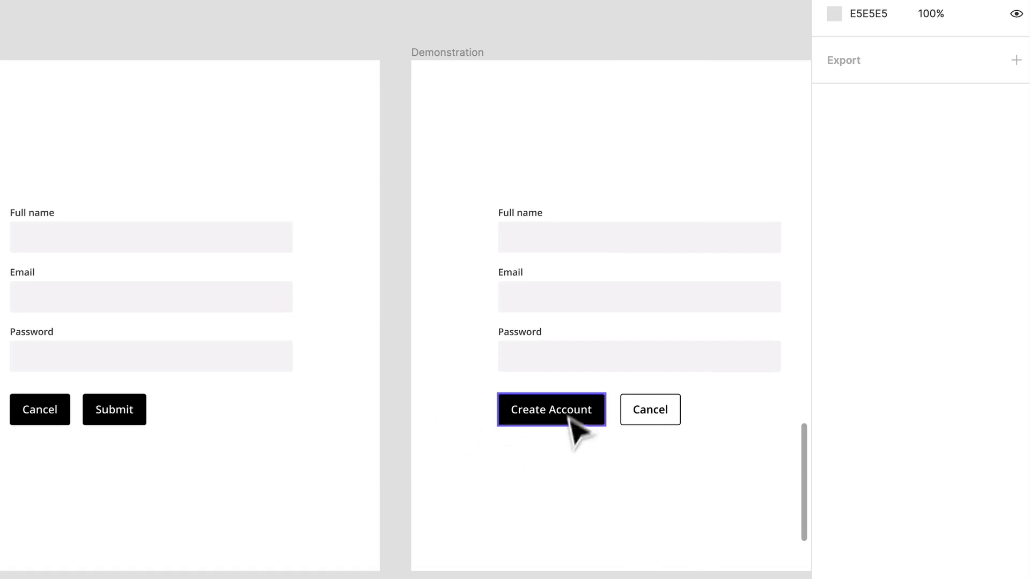
scroll(405, 493, down, 2)
scroll(404, 487, down, 2)
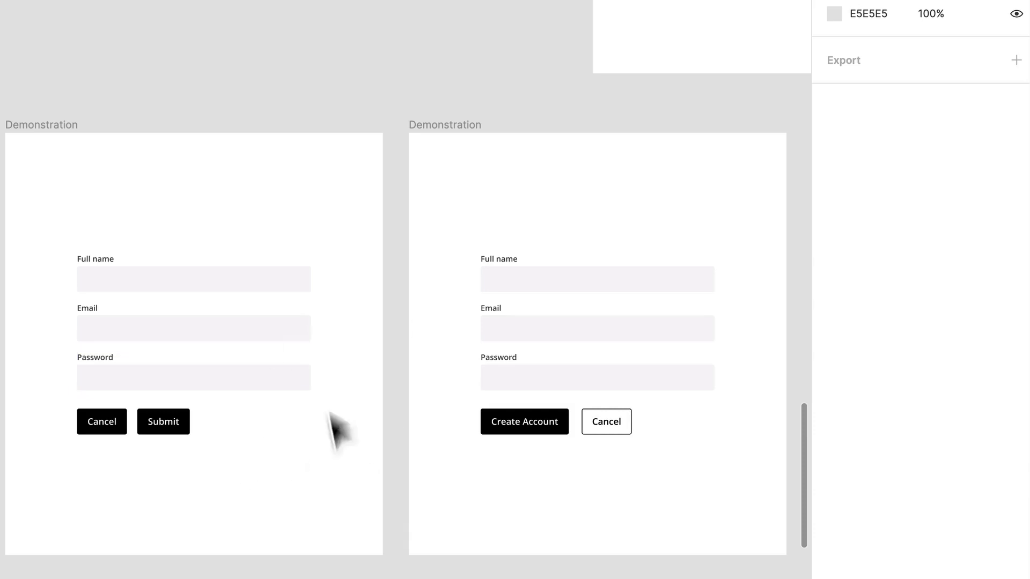
Duplicate the form frame containing the Full name, Email and Password fields with the Next and Back buttons.
scroll(327, 424, down, 10)
scroll(321, 423, left, 2)
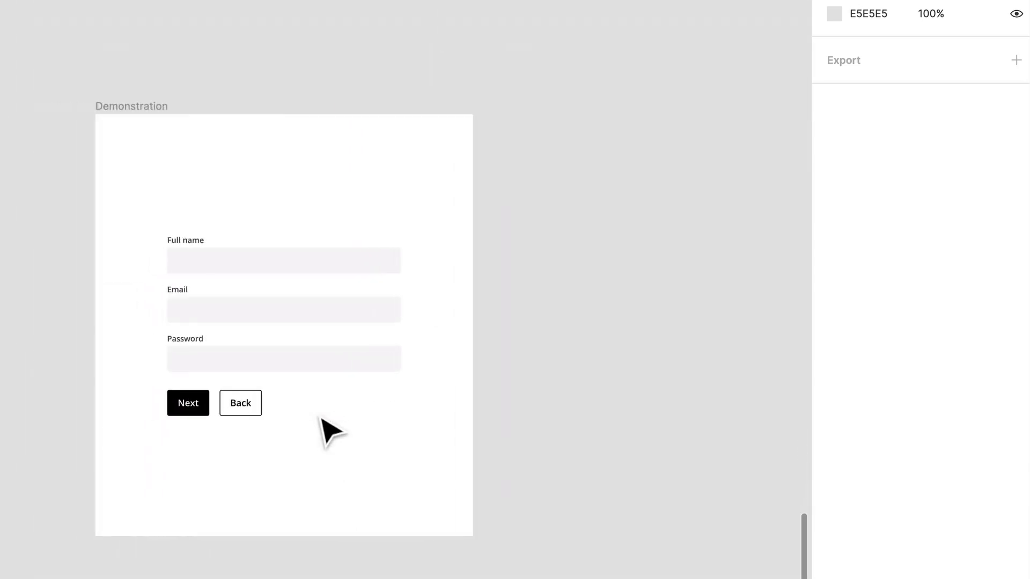
scroll(136, 358, up, 3)
scroll(133, 352, up, 1)
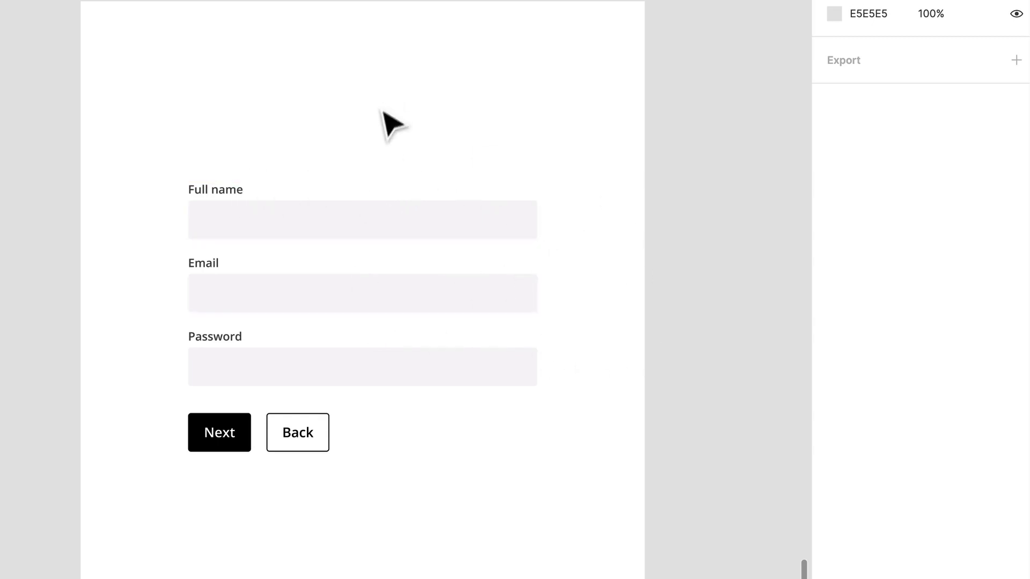
scroll(403, 110, down, 2)
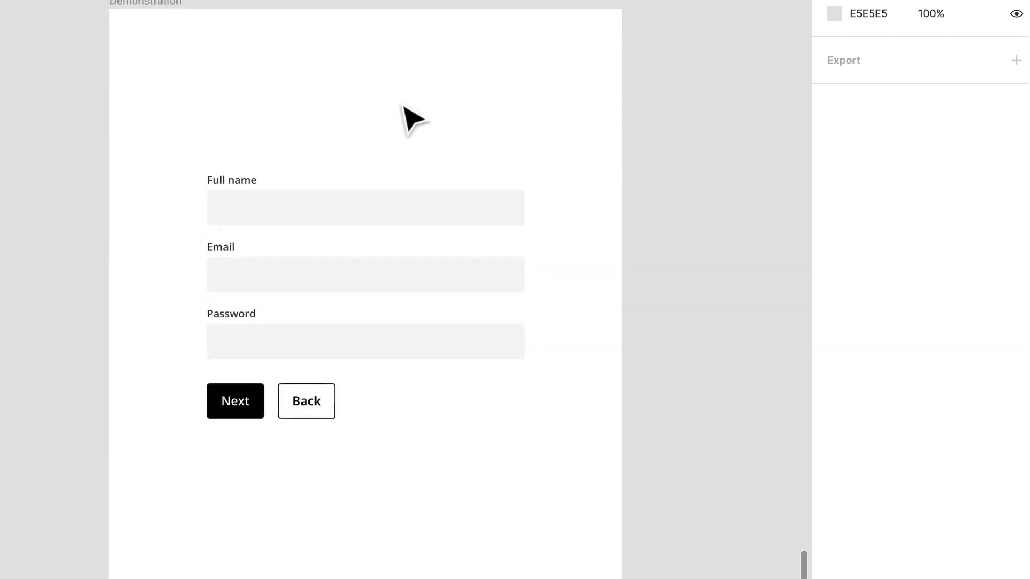
click(180, 13)
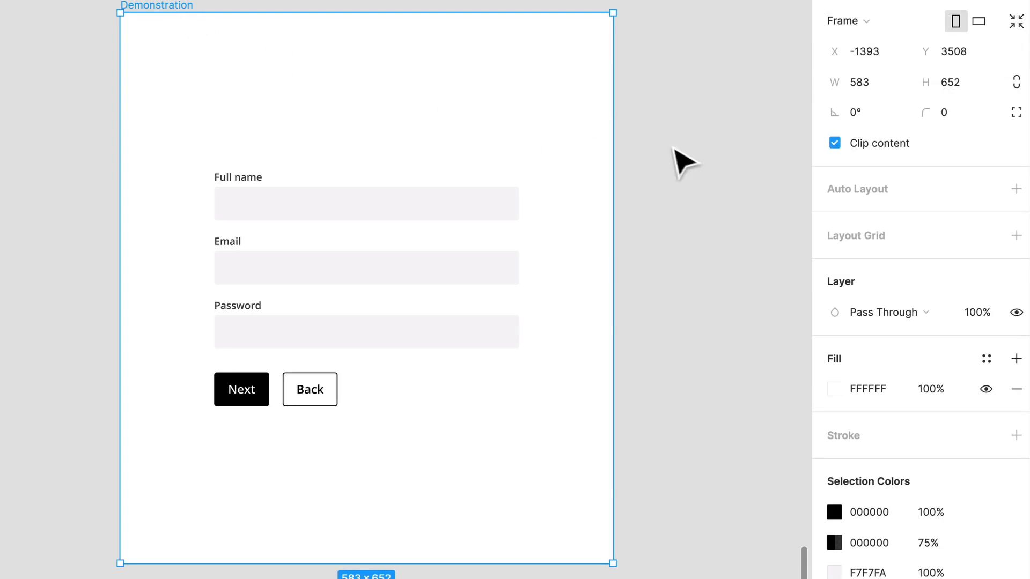
key(ctrl+d)
scroll(644, 322, right, 10)
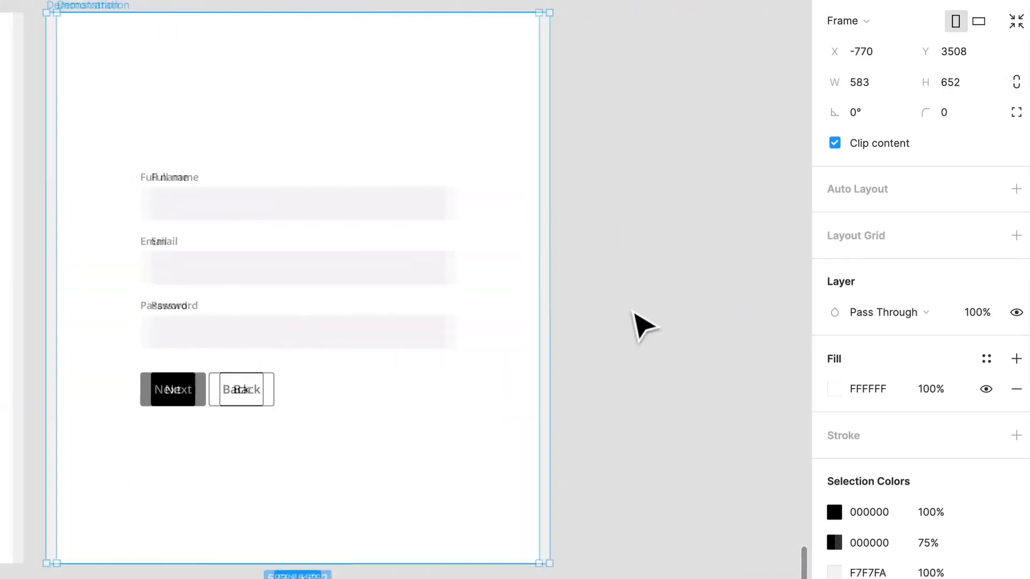
scroll(421, 270, left, 3)
click(297, 130)
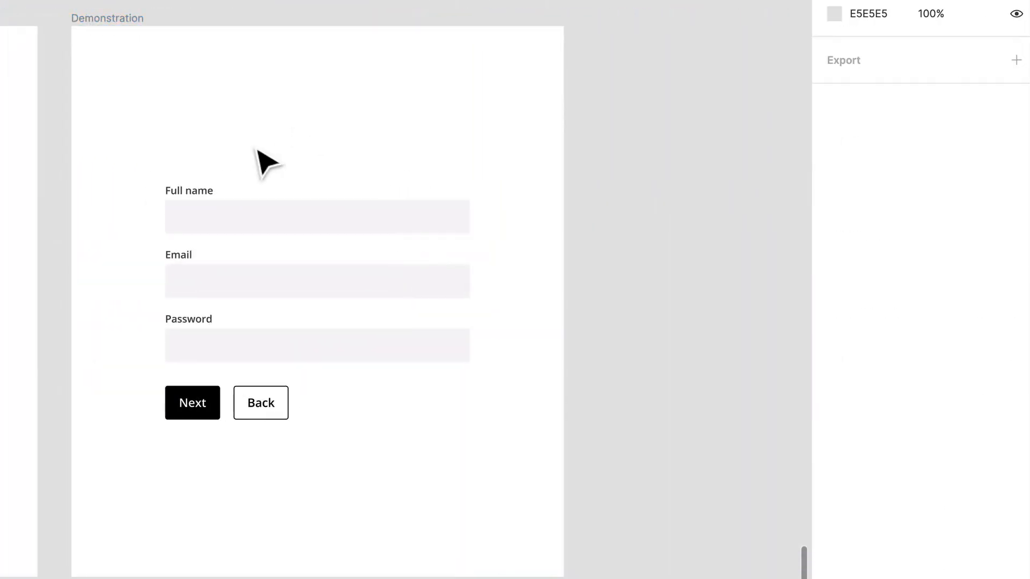
Copy the Billing Information heading with its divider line into the duplicated Next/Back form and place it above the Full name field.
scroll(255, 149, down, 4)
scroll(258, 151, down, 5)
scroll(261, 161, up, 10)
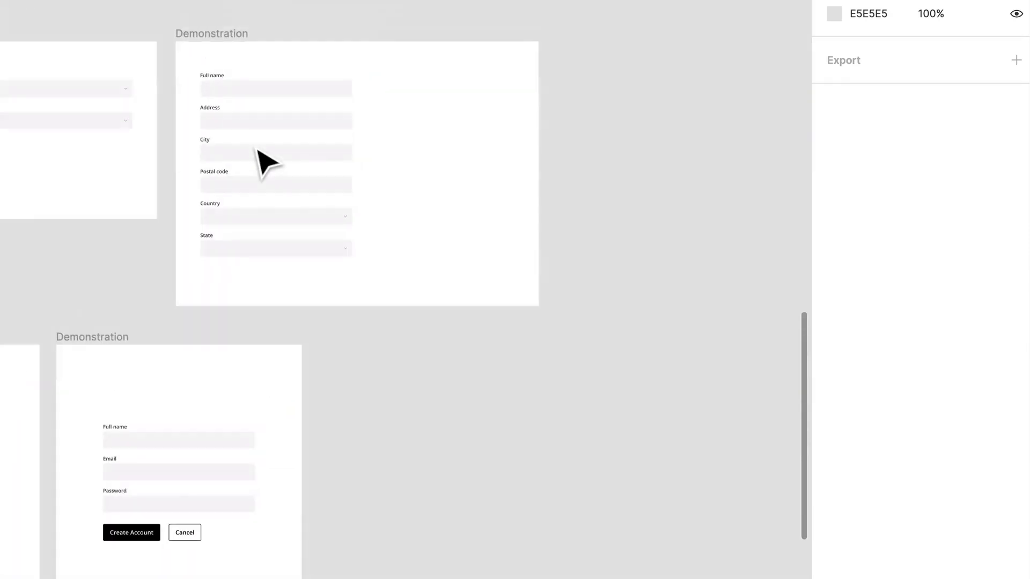
drag(281, 200, 414, 230)
scroll(333, 236, down, 4)
scroll(332, 236, down, 10)
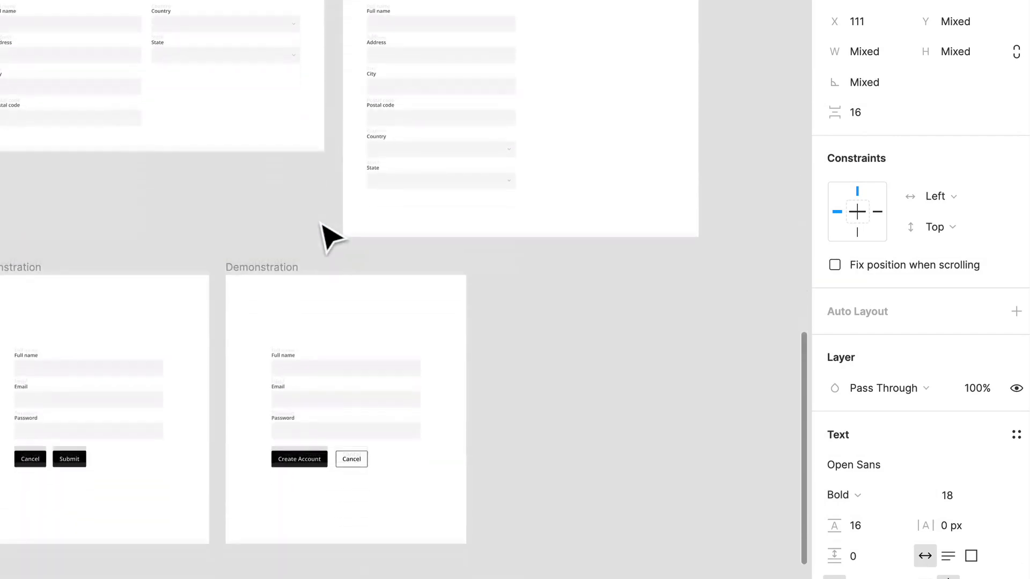
scroll(332, 238, up, 3)
scroll(324, 232, up, 3)
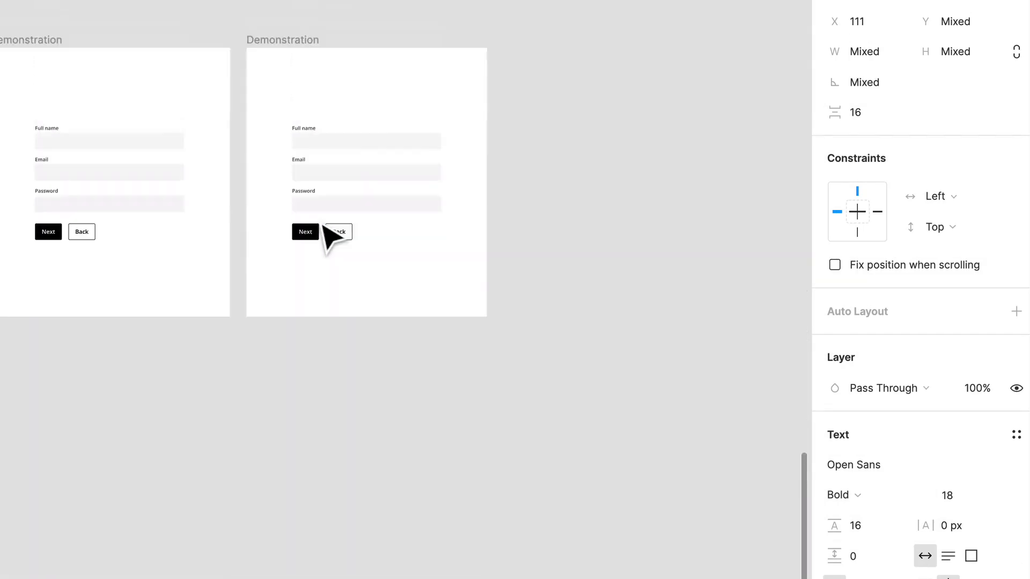
ctrl+scroll(361, 91, up, 5)
ctrl+scroll(358, 137, down, 2)
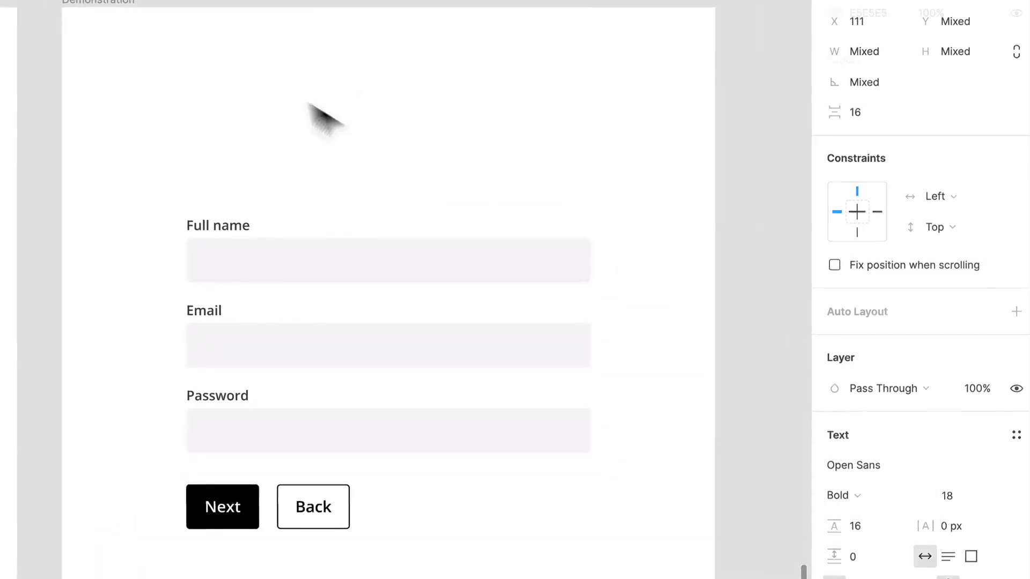
click(143, 7)
key(ctrl+v)
drag(387, 462, 338, 164)
Delete the Password field and move the Next and Back buttons up to Y 350, 28 px below the Email field.
double_click(338, 160)
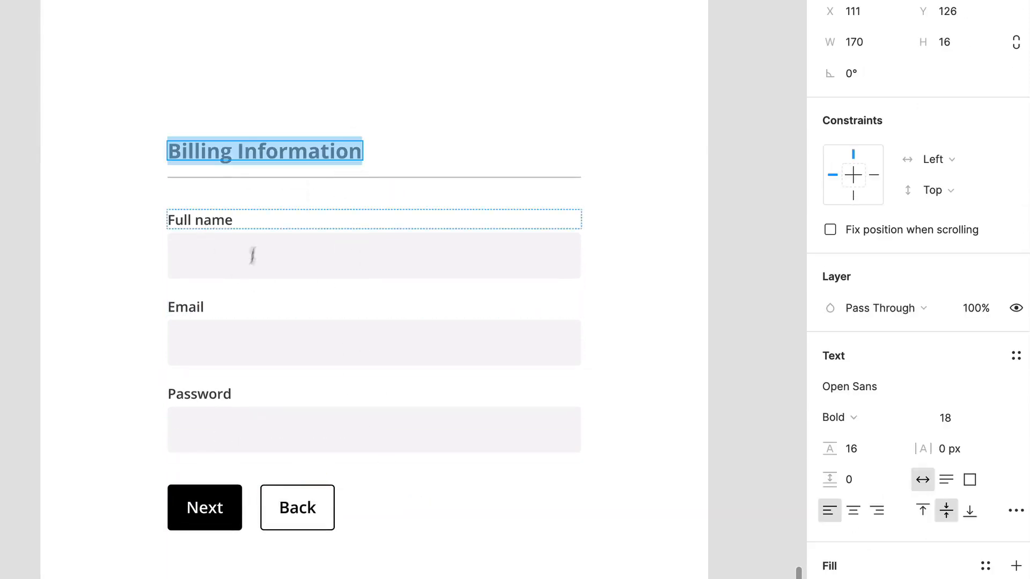
click(214, 401)
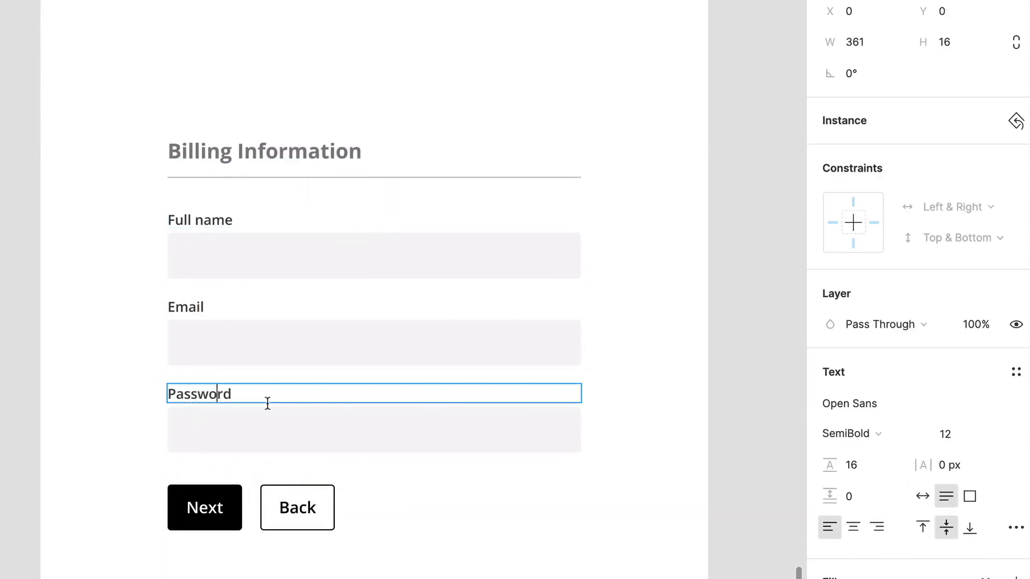
click(127, 407)
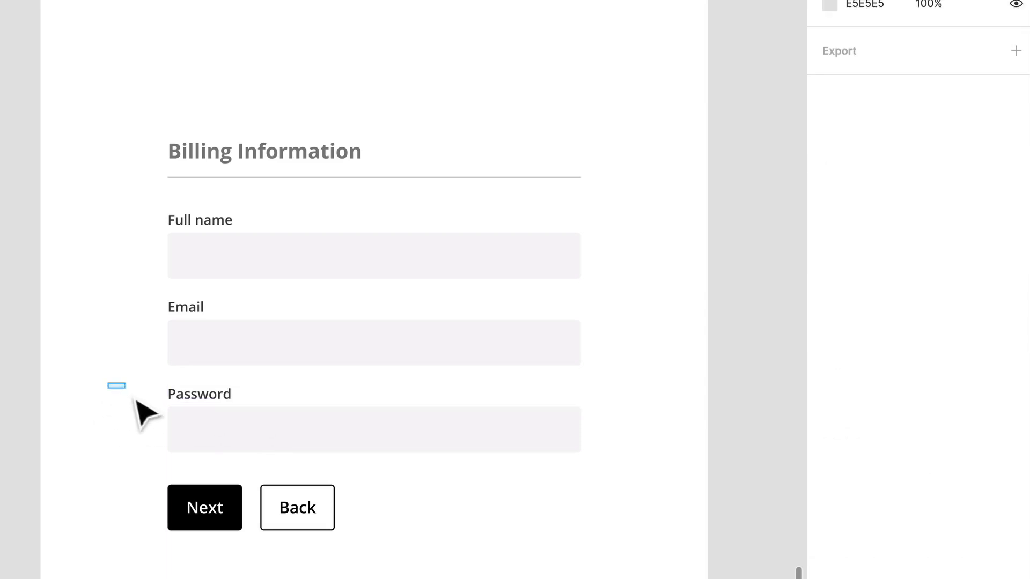
drag(141, 413, 291, 456)
key(Delete)
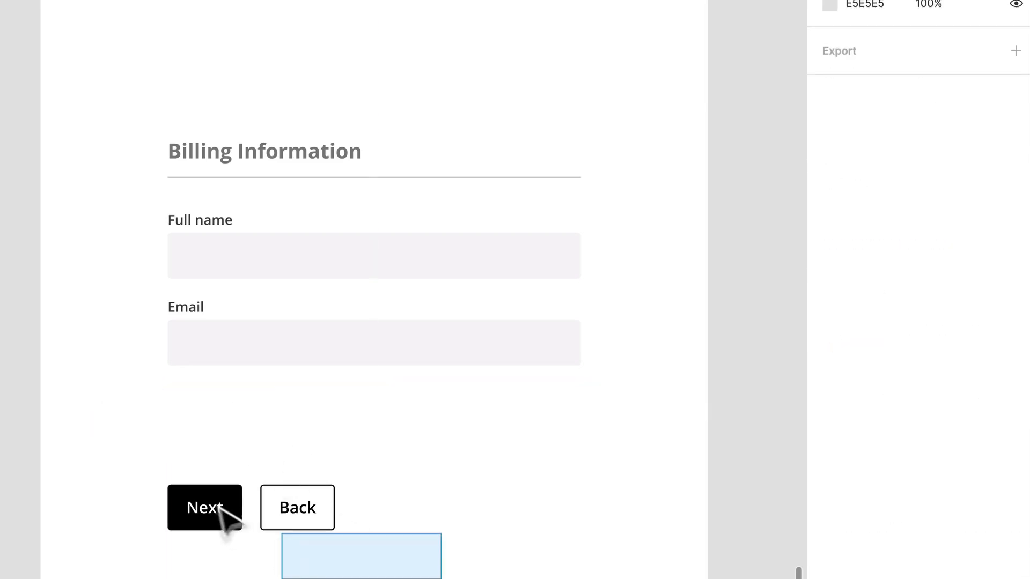
drag(222, 512, 231, 445)
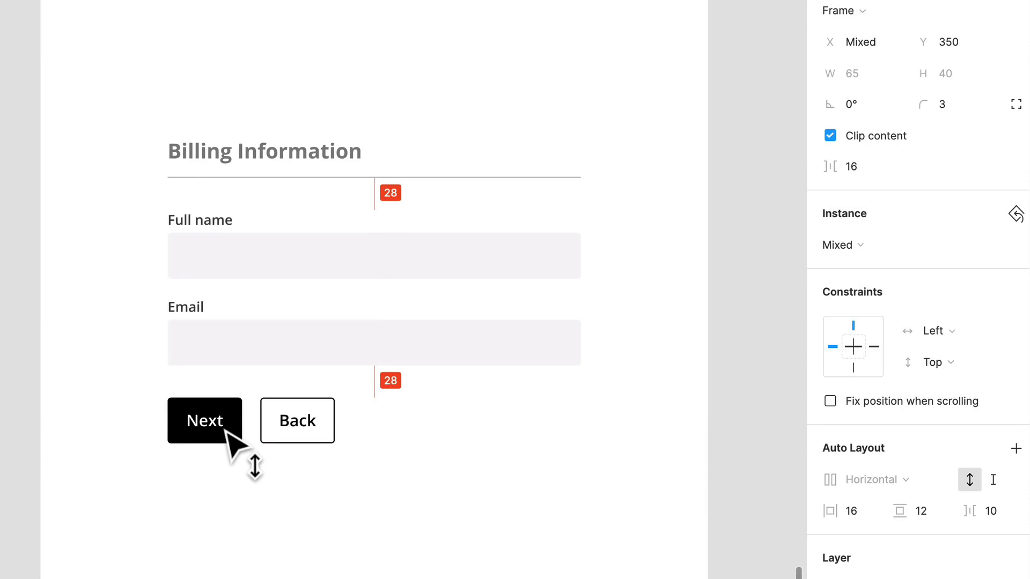
Retitle the heading as "Personal Information" and move the heading, divider, fields and buttons together lower in the frame.
double_click(300, 147)
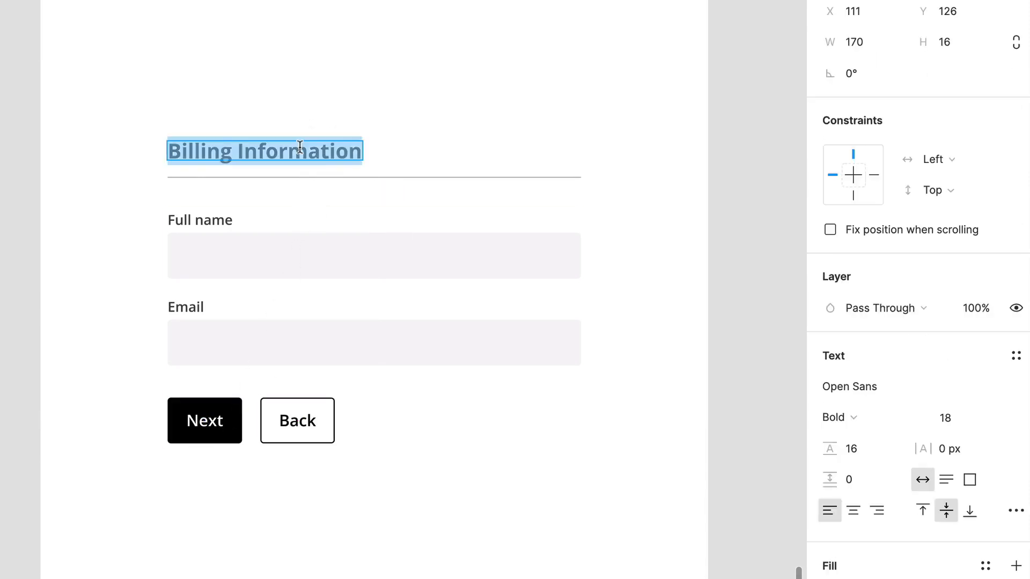
text(Personal)
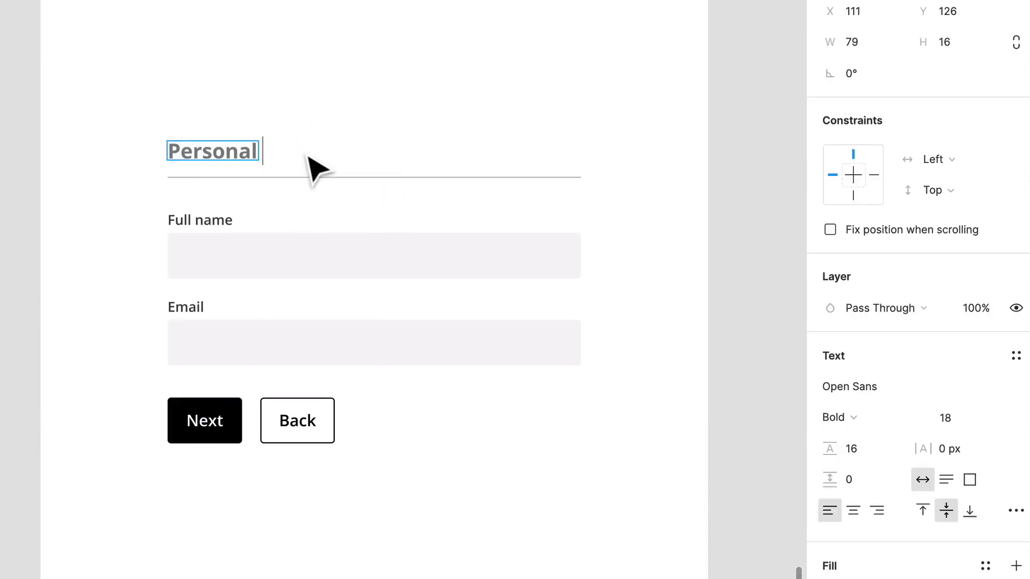
text( Information)
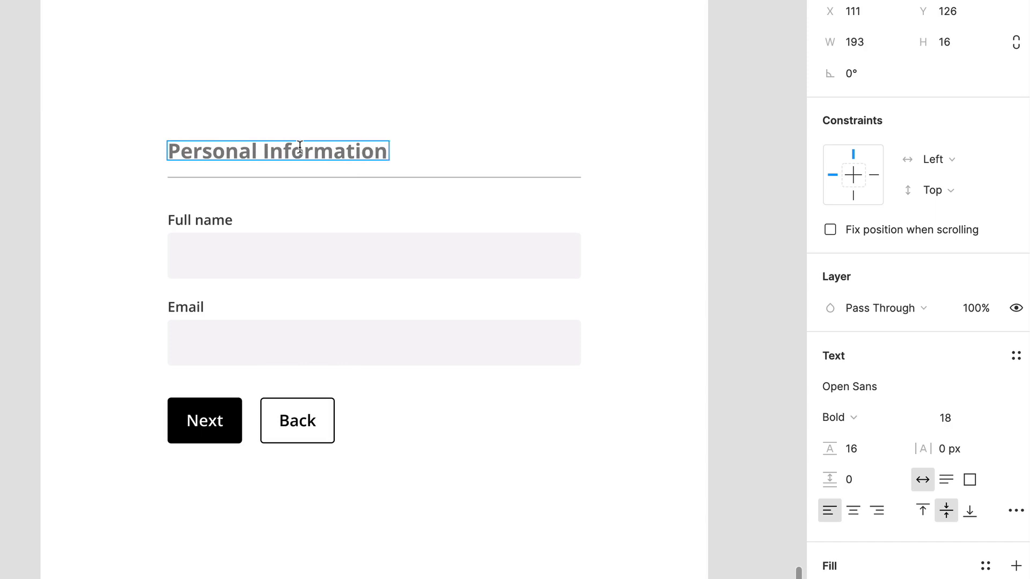
key(Escape)
key(Escape)
drag(115, 85, 557, 558)
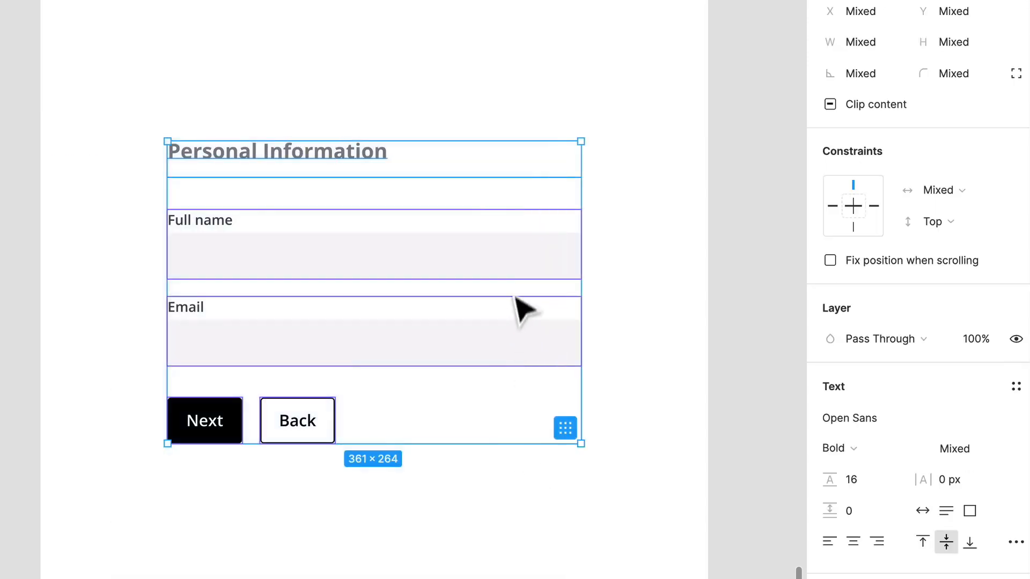
drag(523, 309, 523, 413)
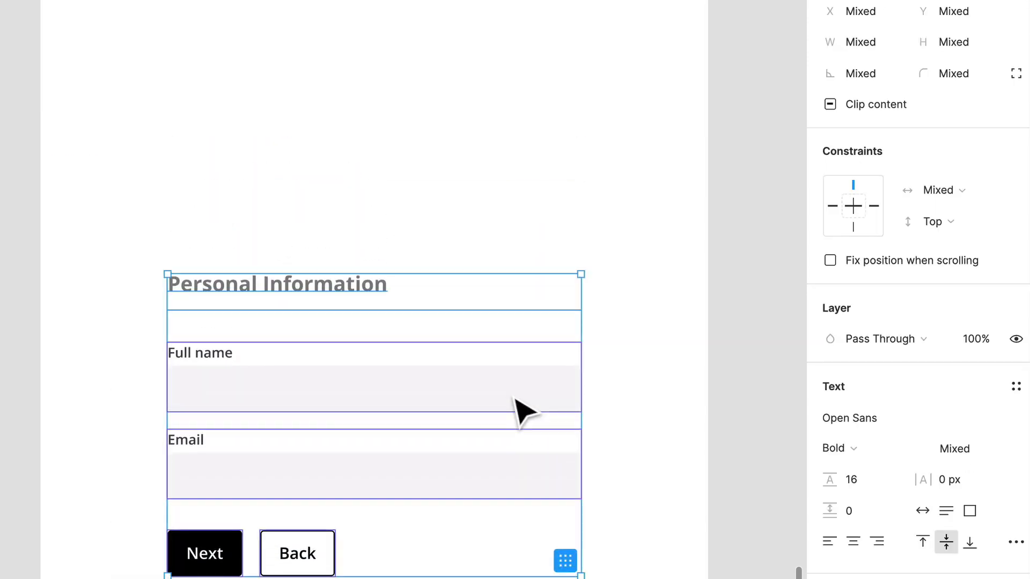
key(t)
drag(146, 130, 579, 143)
click(248, 214)
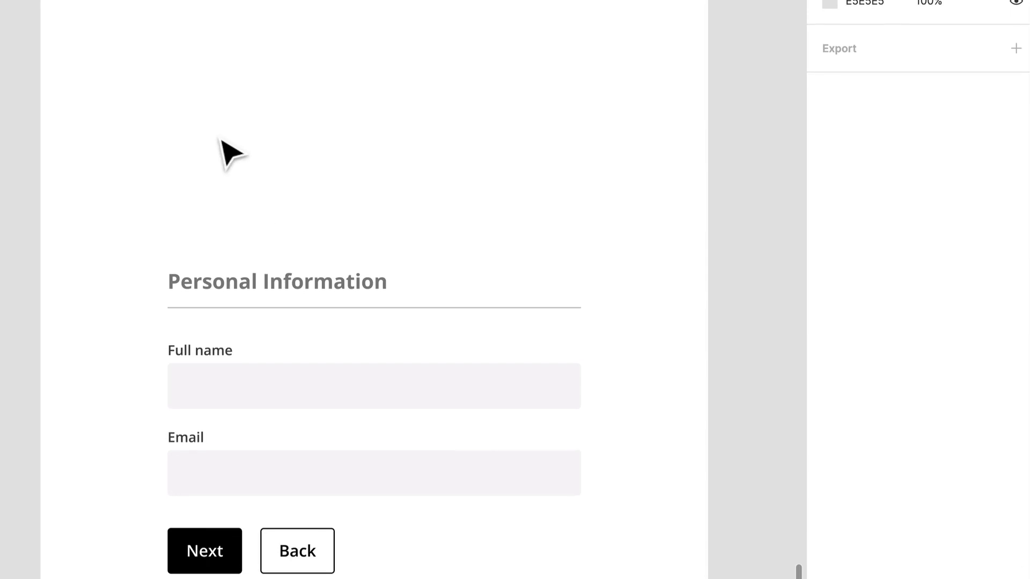
Draw a thin 361 × 7 rectangle above the Personal Information heading, aligned with the edges of the form fields.
key(r)
drag(160, 131, 582, 138)
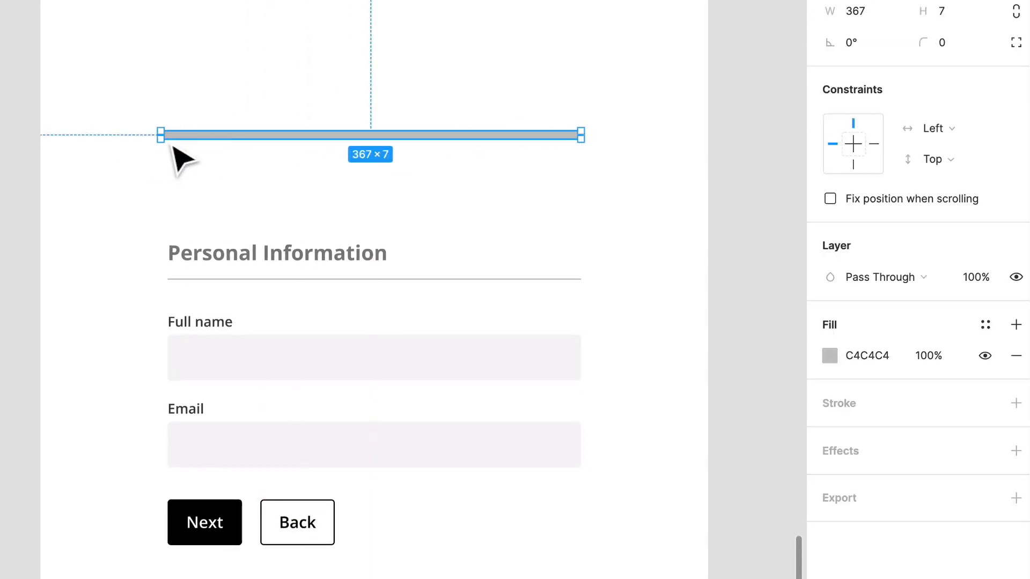
drag(177, 153, 184, 152)
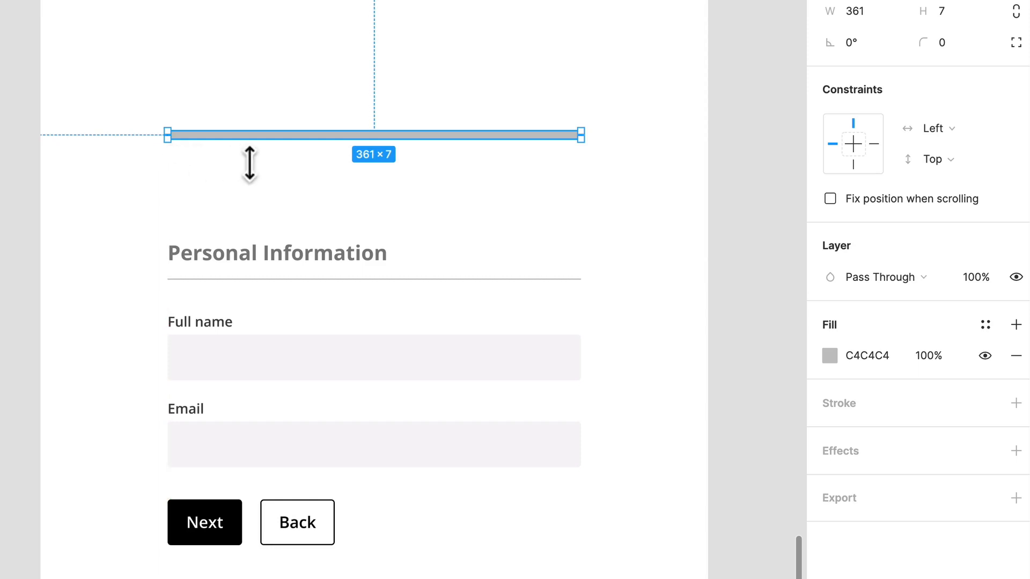
drag(249, 138, 252, 195)
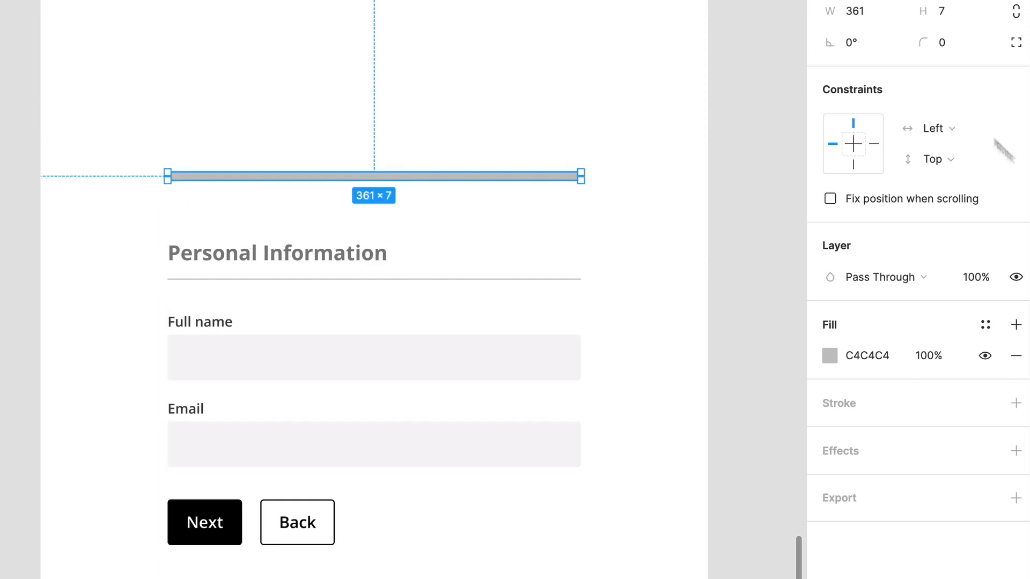
Round the thin bar's corners to a radius of 100 and fill it with black 000000 at 10% opacity.
click(948, 44)
text(100)
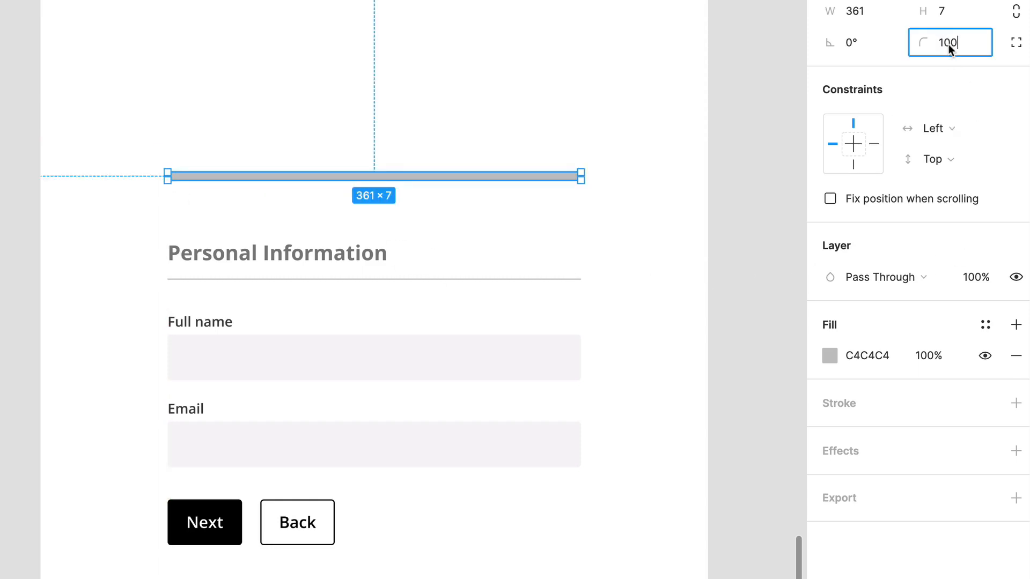
key(Return)
click(831, 354)
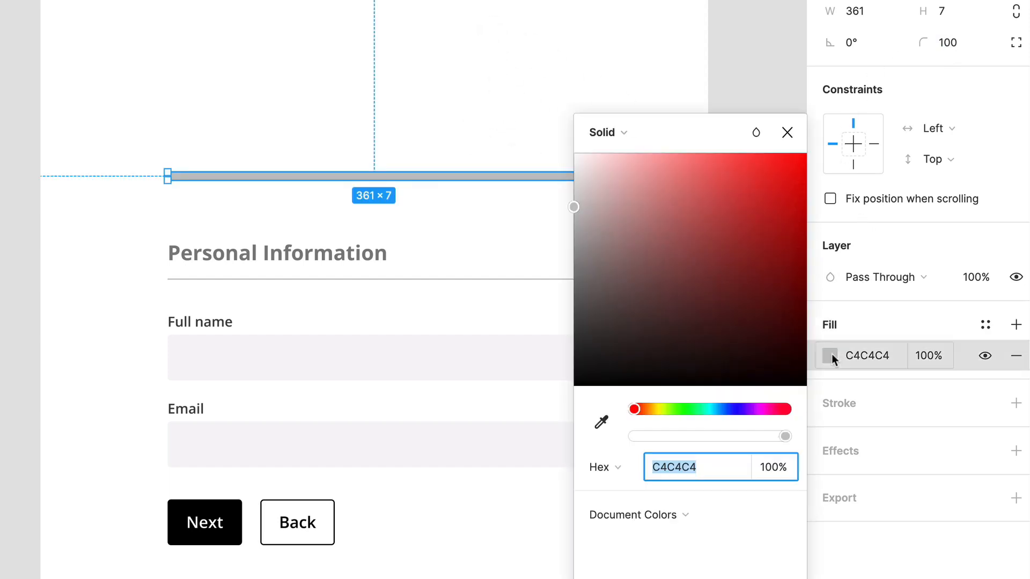
drag(710, 317, 496, 474)
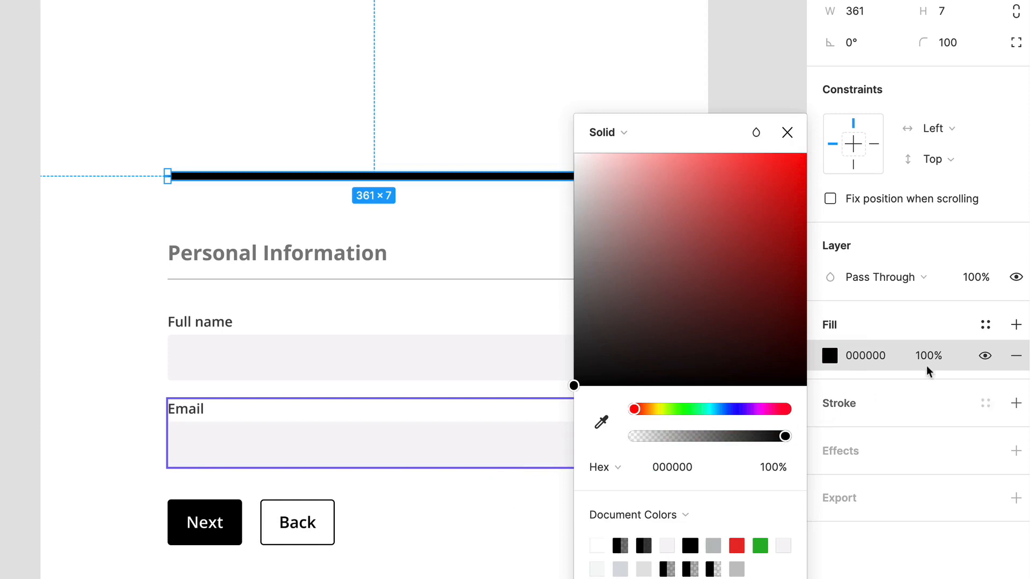
click(926, 365)
text(10)
key(Return)
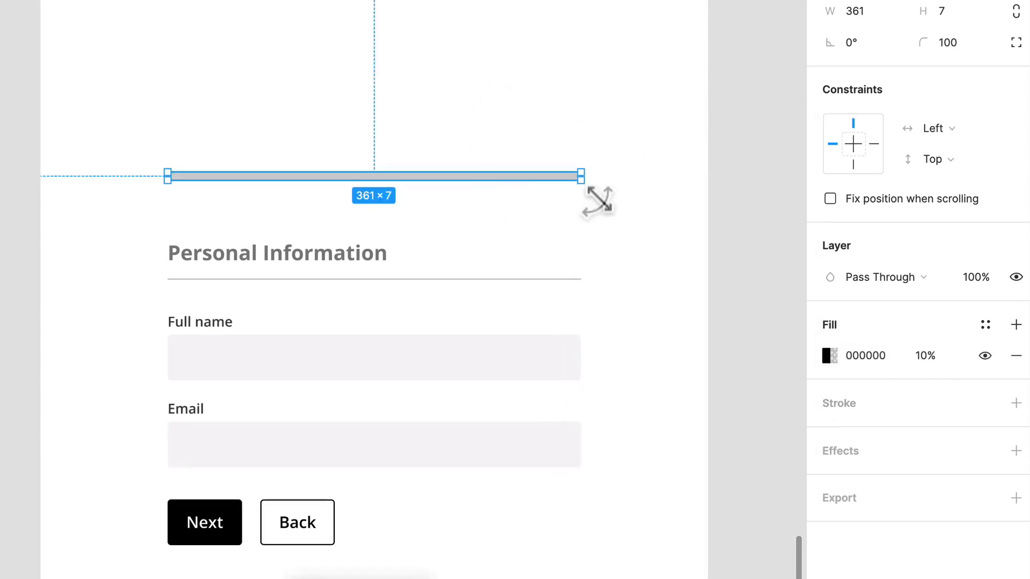
Overlay a shorter copy of the bar at its left end, filled green 2CB629 and about 130 px wide, to show progress.
drag(600, 191, 270, 201)
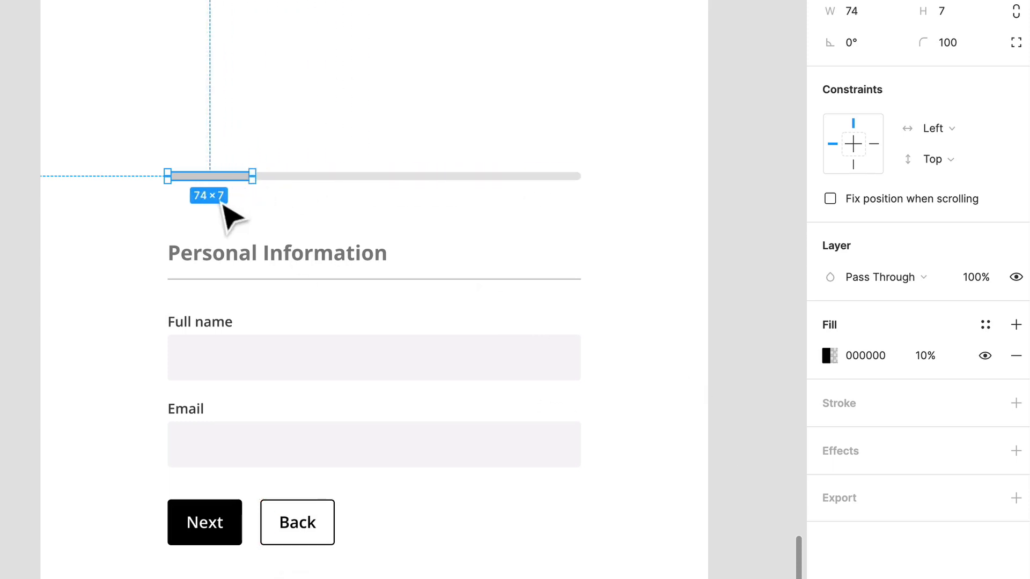
click(826, 357)
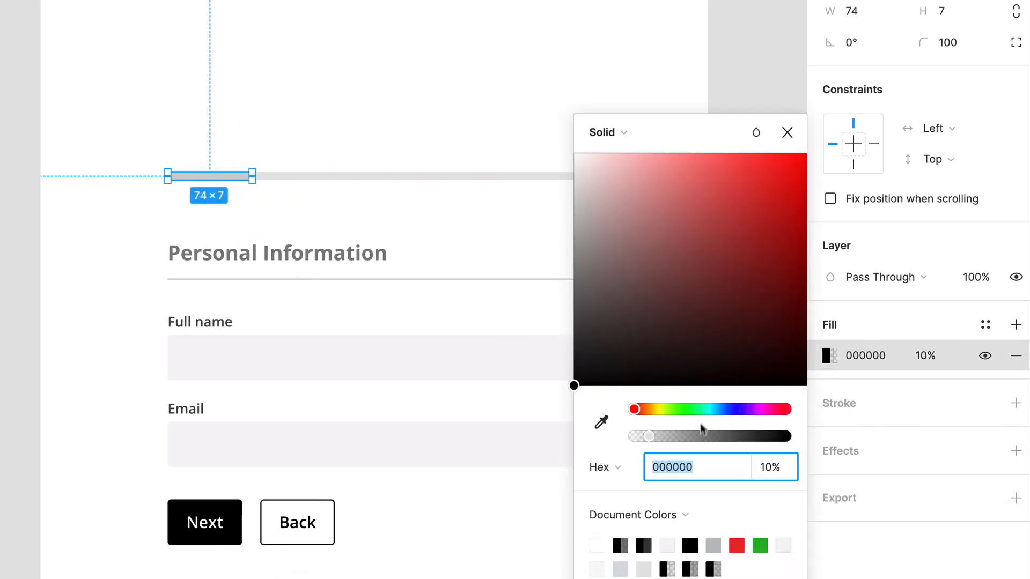
click(761, 545)
click(404, 44)
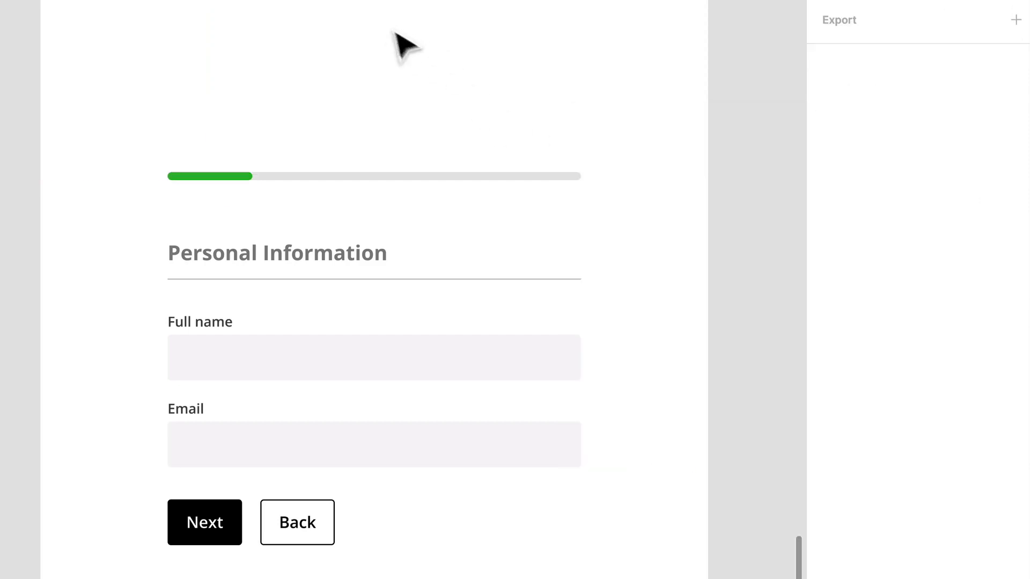
click(263, 186)
drag(273, 192, 338, 193)
click(337, 105)
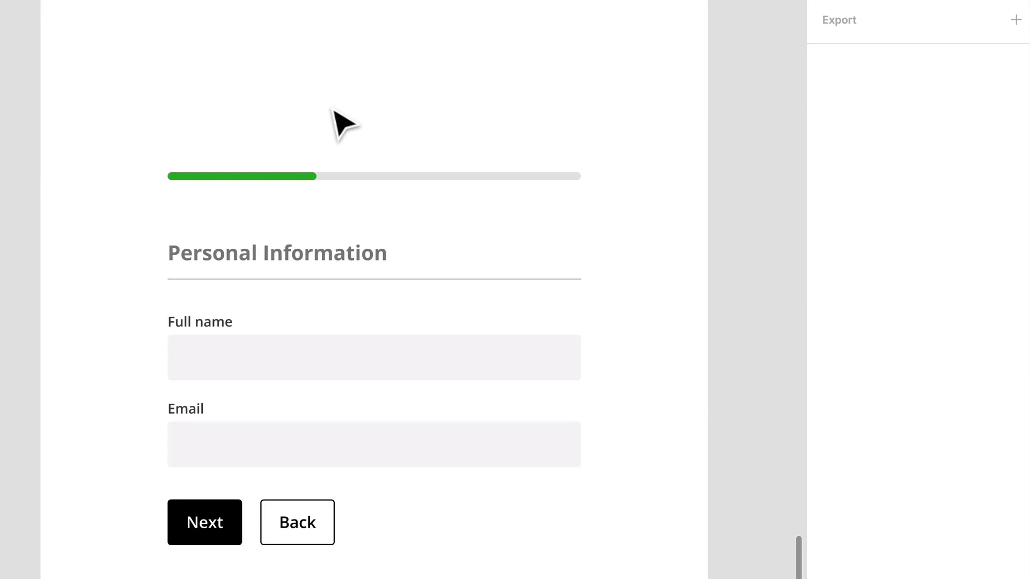
Shorten the grey track of the progress bar to 335 px wide, leaving room at its right end.
scroll(574, 126, right, 3)
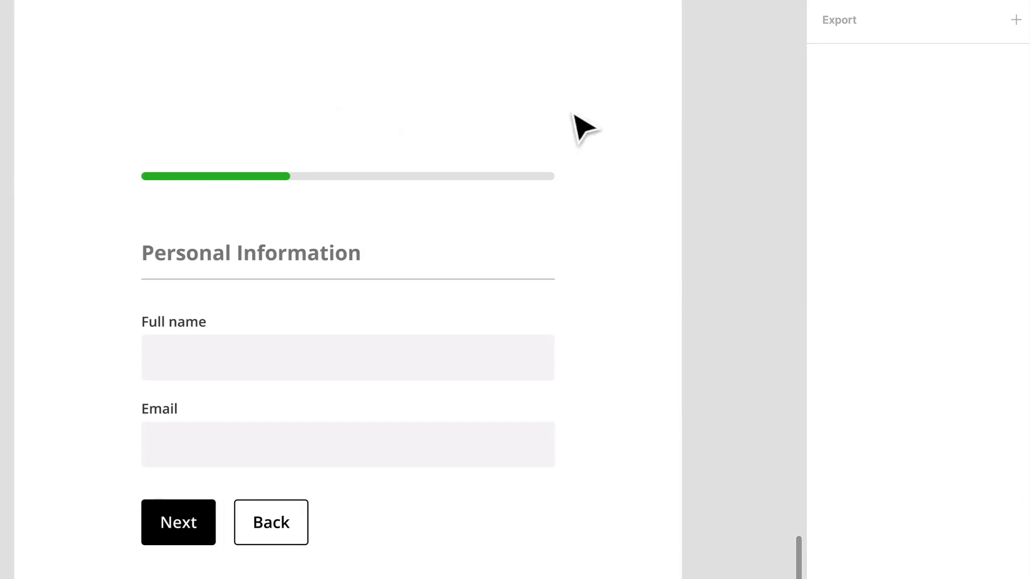
click(524, 176)
drag(543, 197, 514, 195)
key(Escape)
Copy the Personal Information heading onto the progress bar and change the copy's text to "33%".
drag(255, 265, 499, 178)
double_click(516, 170)
text(33)
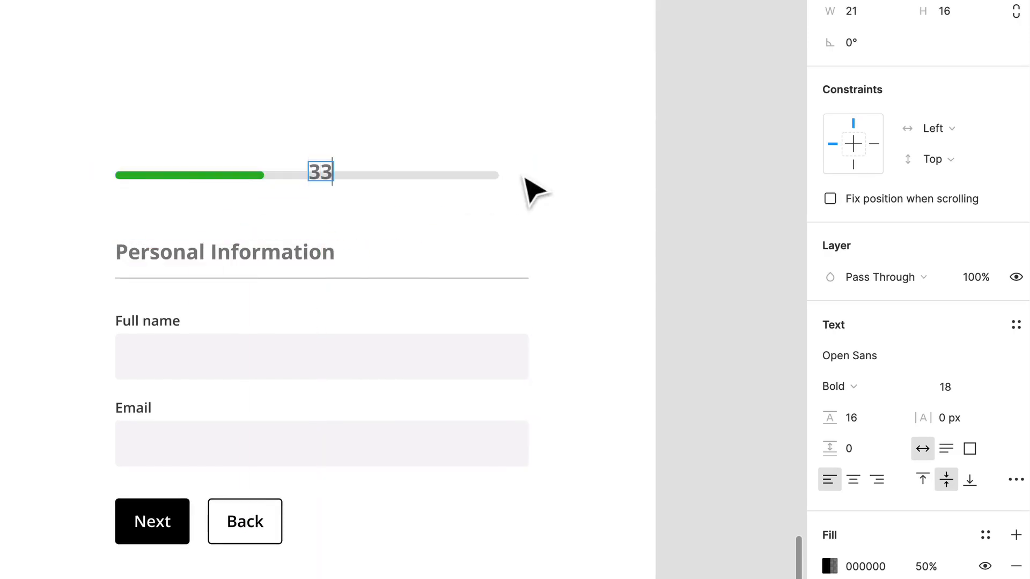
text(%)
key(Escape)
Format the 33% label as 14 px ExtraBold and darken its fill to 0E0E0E at 50% opacity.
click(1002, 387)
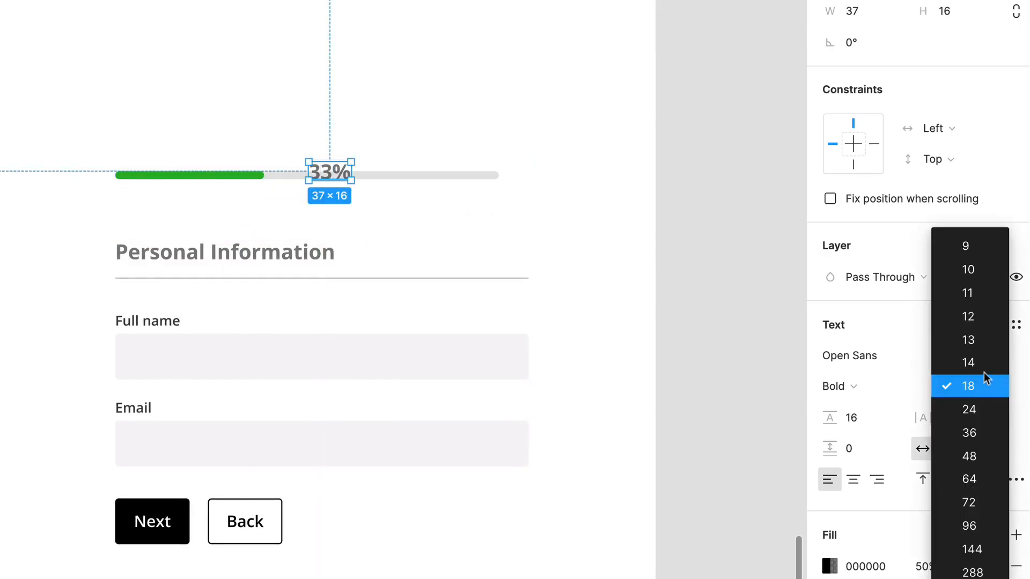
click(984, 363)
click(835, 386)
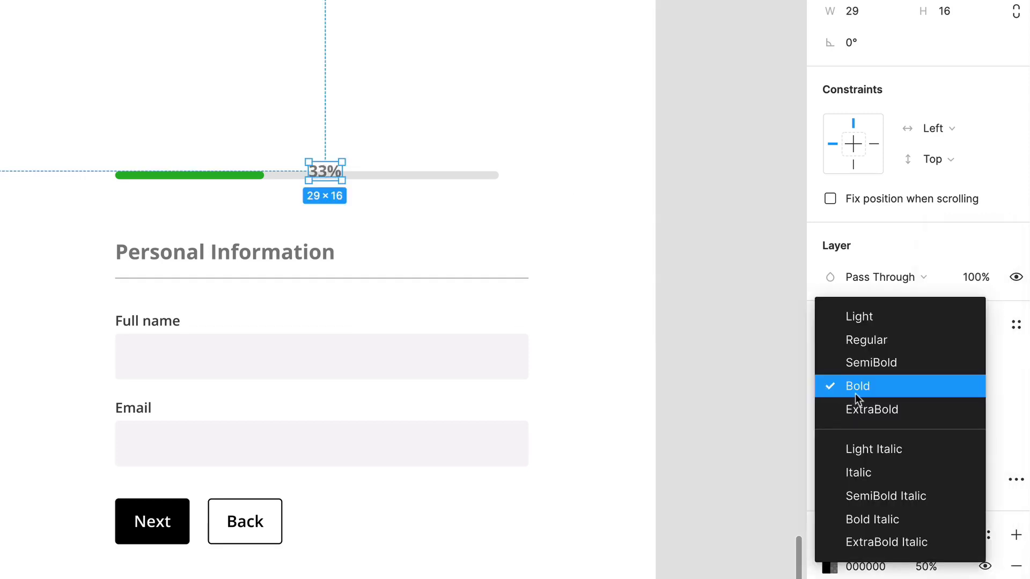
click(850, 409)
click(829, 566)
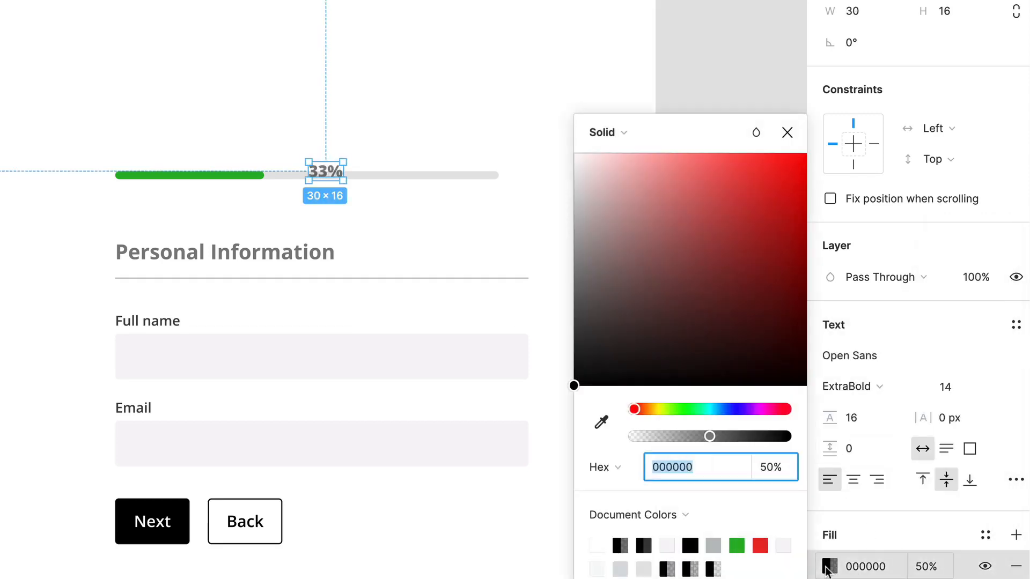
click(574, 373)
click(349, 220)
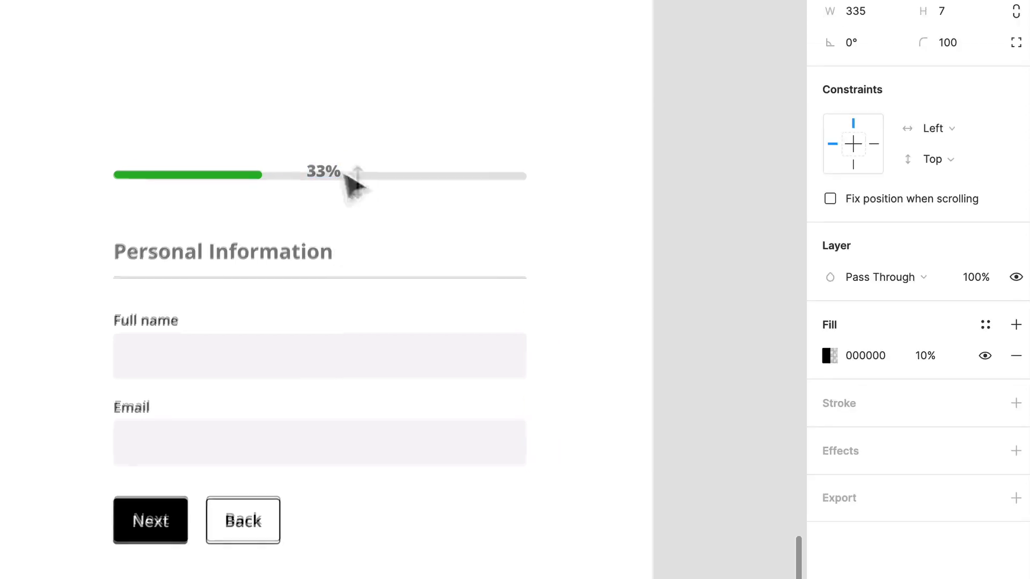
Fit the 33% label beside the right end of the progress bar and move both to 28 px above the heading.
drag(333, 179, 155, 131)
click(597, 245)
click(496, 180)
click(538, 185)
click(570, 232)
drag(224, 197, 236, 214)
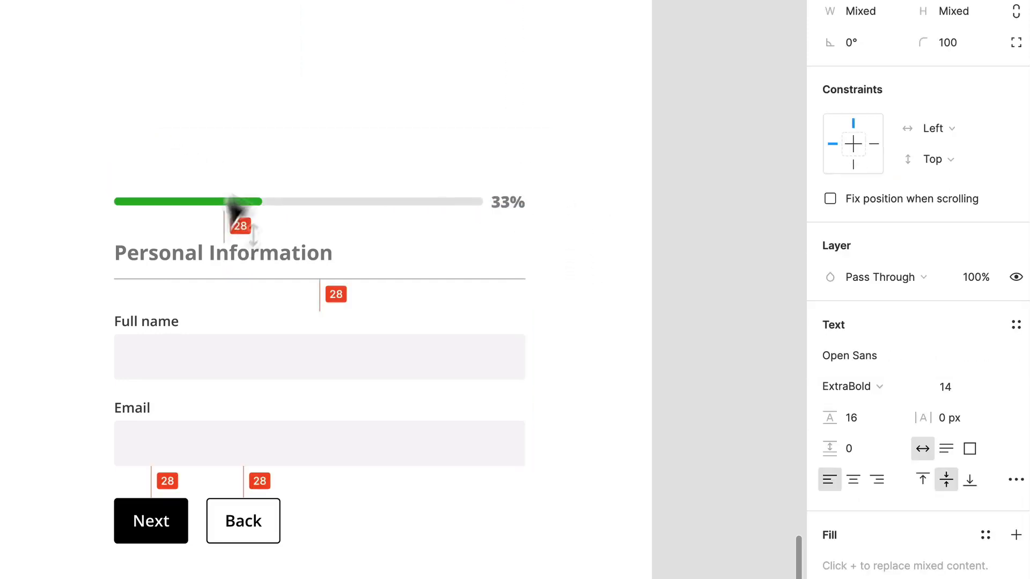
click(276, 174)
Duplicate the Demonstration frame containing the 33% progress bar form.
scroll(232, 166, down, 3)
click(121, 13)
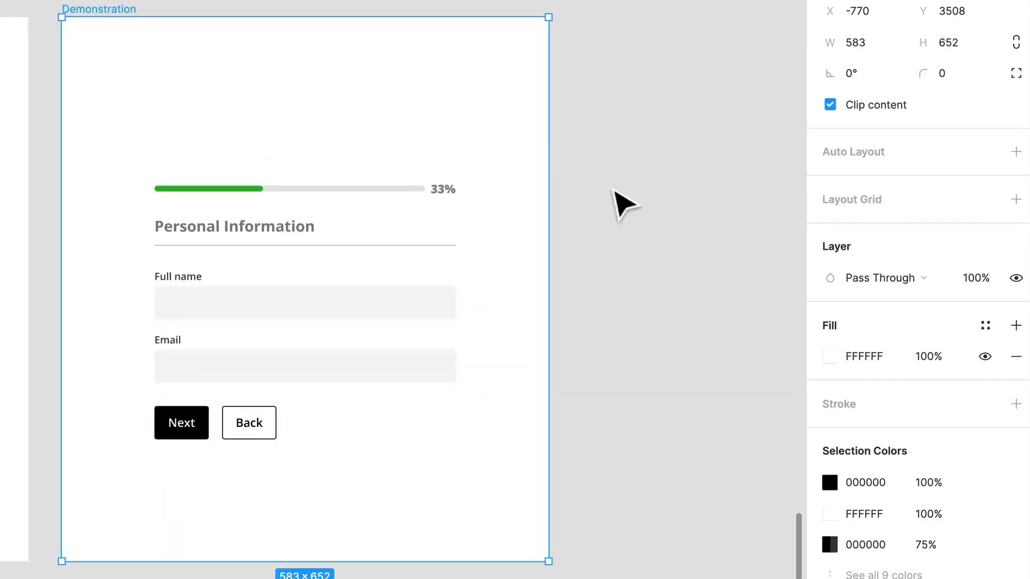
key(super+d)
scroll(614, 193, right, 8)
Replace the duplicate's continuous progress bar with three separate 112 × 7 green segments spanning the form width.
click(435, 98)
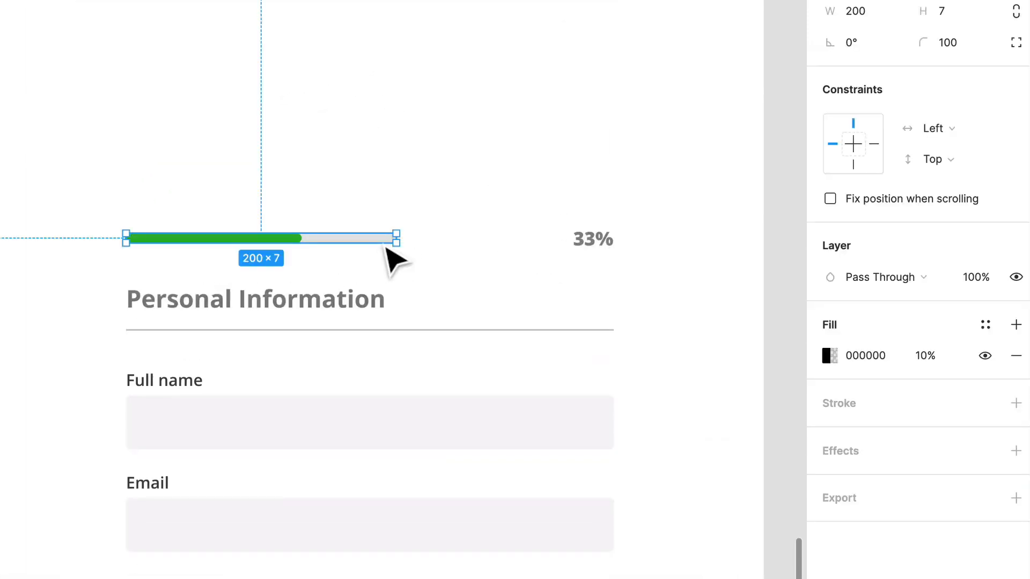
drag(388, 246, 512, 189)
click(289, 238)
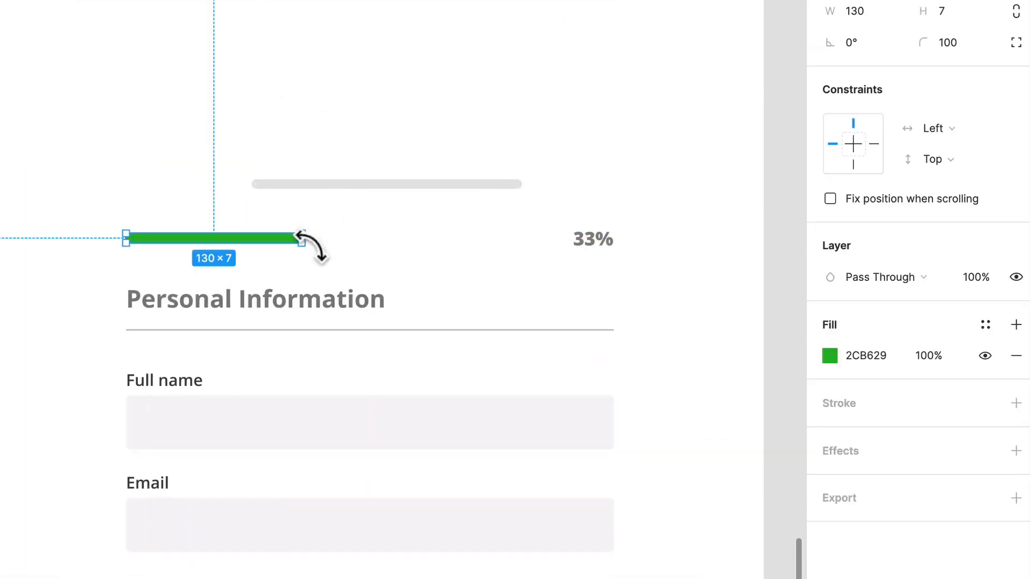
drag(285, 238, 472, 158)
key(ctrl+d)
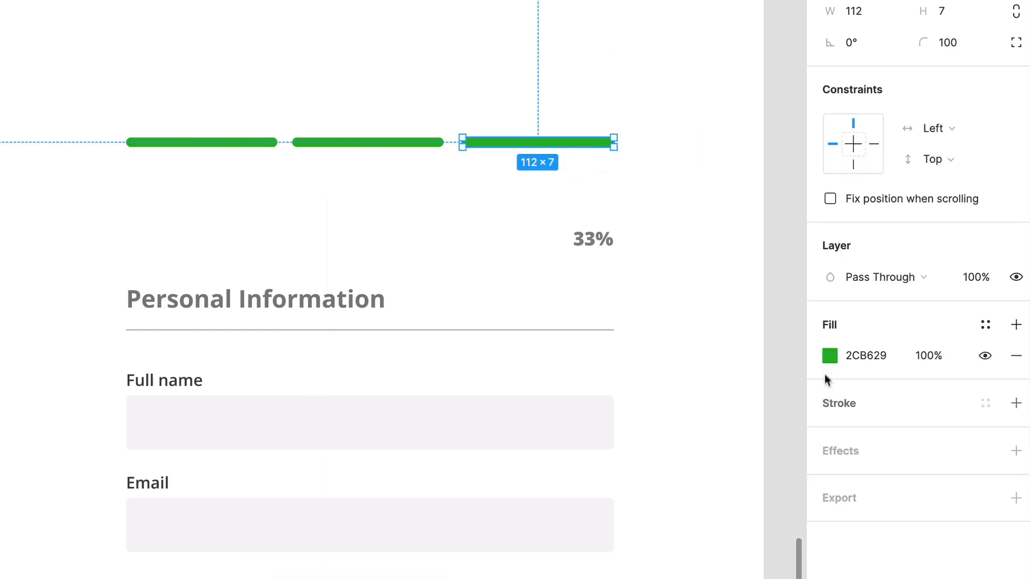
Fill the third progress segment with the pale colour F7F7FA using the eyedropper.
click(830, 355)
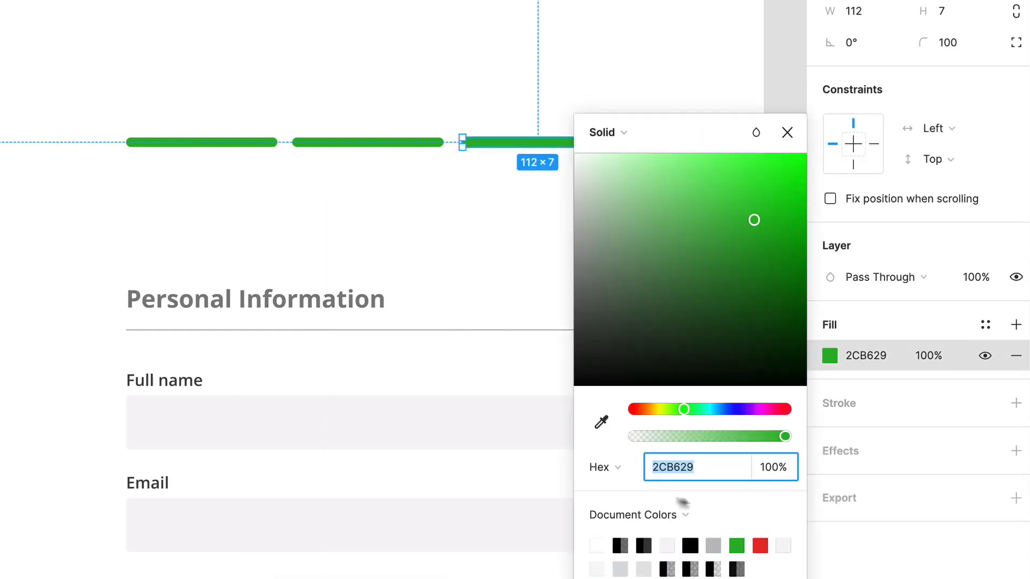
click(595, 420)
click(460, 443)
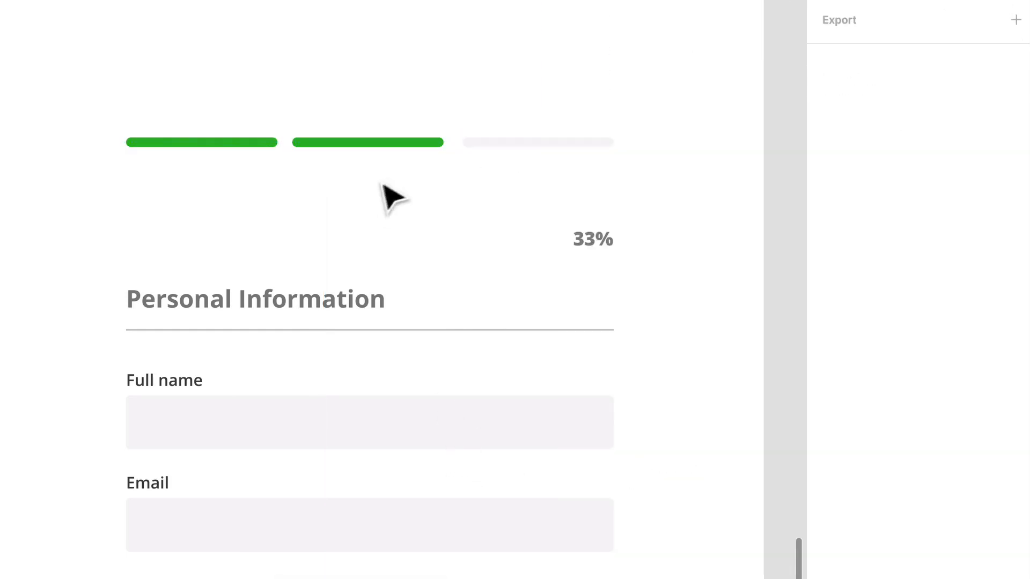
Fill the third progress segment with black 000000 at 10% opacity.
click(574, 145)
click(834, 363)
click(832, 354)
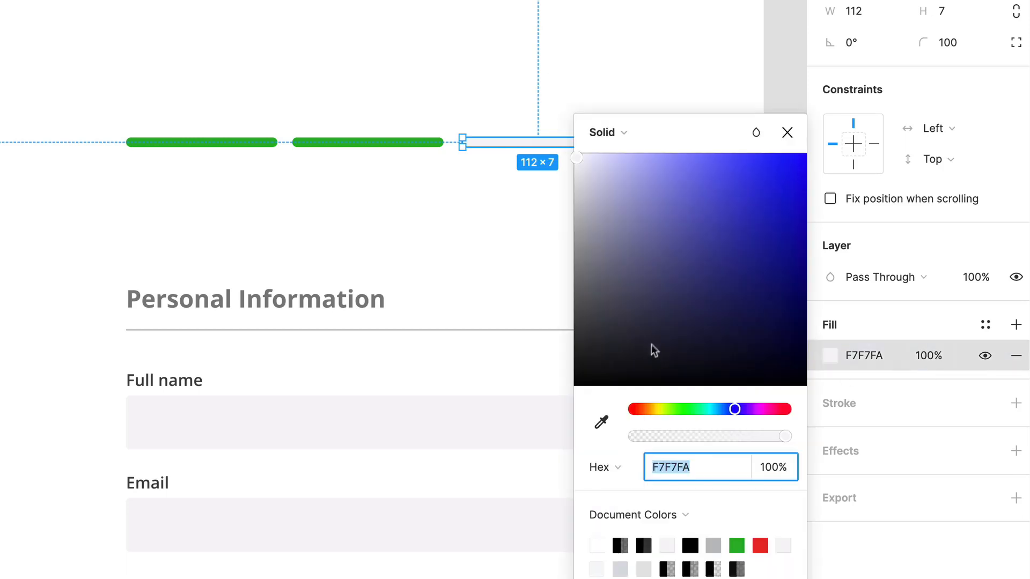
drag(650, 349, 448, 490)
click(766, 467)
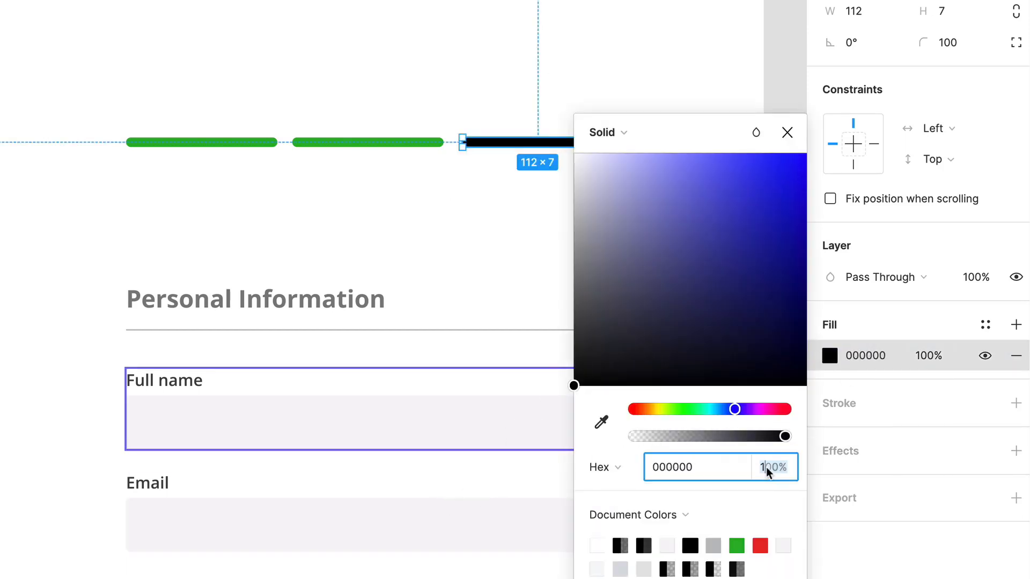
text(10)
key(Return)
click(425, 252)
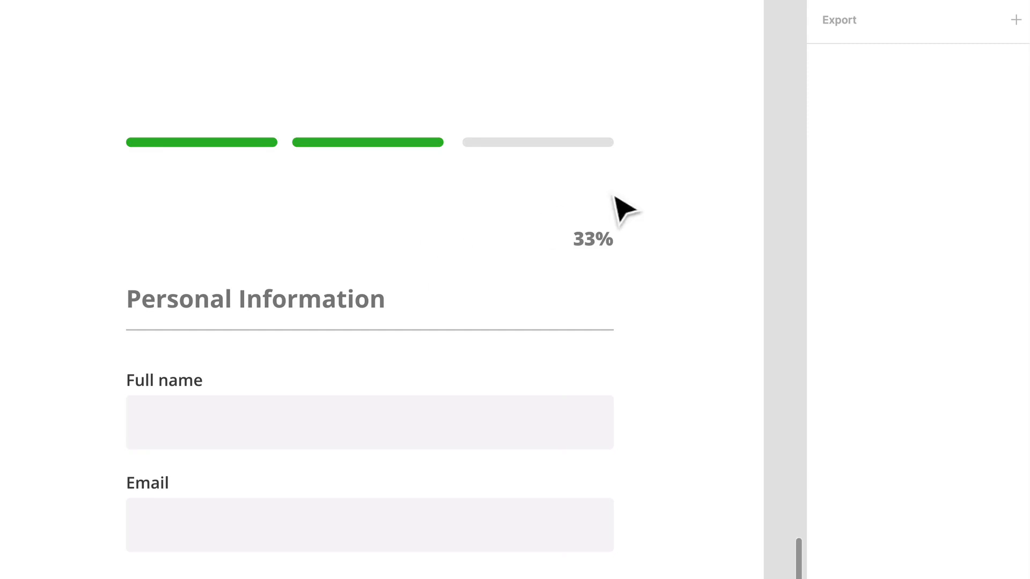
Move the three segments down closer to the heading and place the 33% label above the first segment, left-aligned with it.
drag(604, 185, 148, 113)
drag(219, 155, 218, 211)
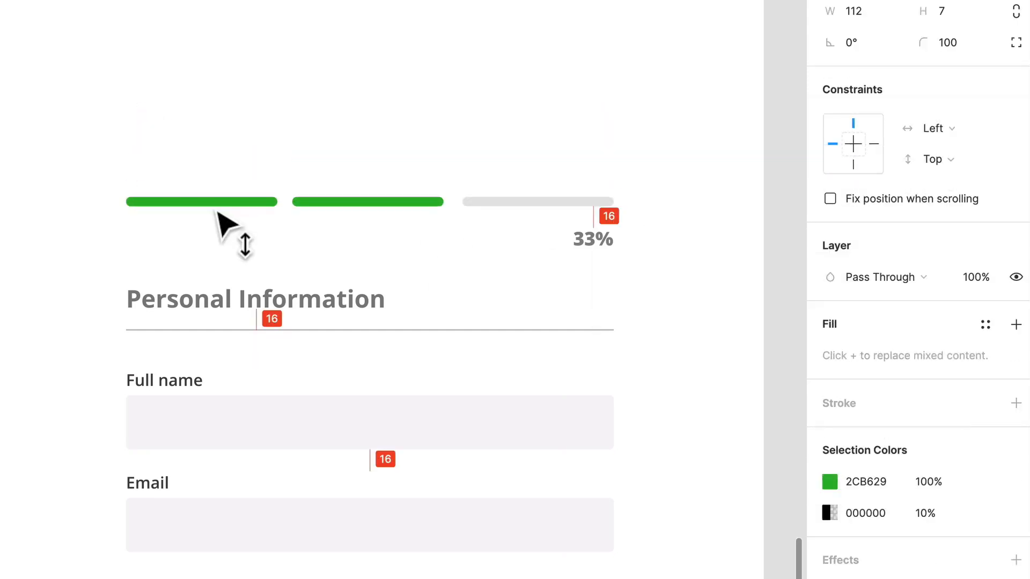
drag(594, 242, 151, 175)
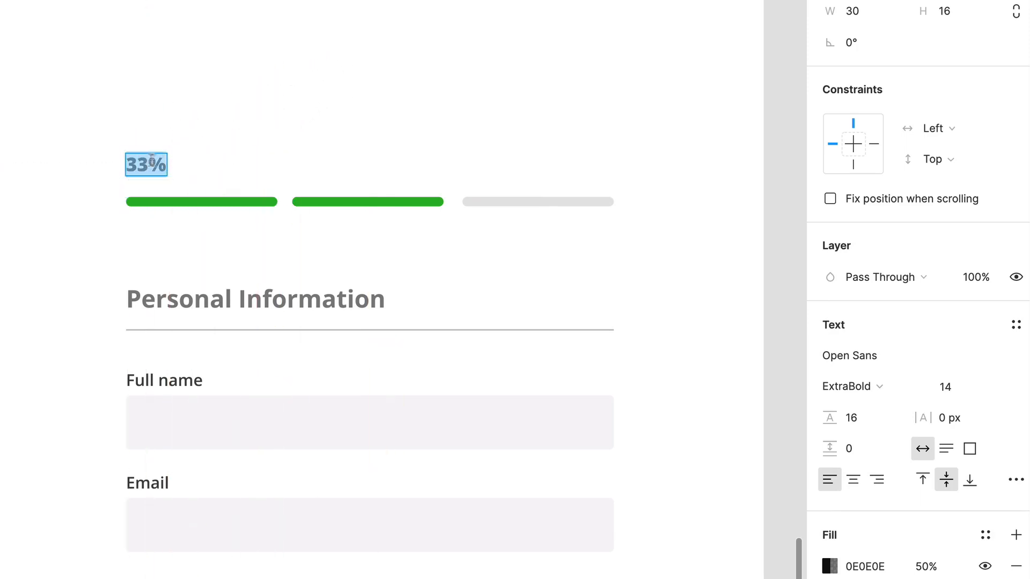
Recolour the second progress segment with the light grey sampled from the third segment.
click(354, 213)
key(i)
click(491, 207)
click(368, 103)
Change the 33% label above the green segment to "Personal info".
double_click(143, 164)
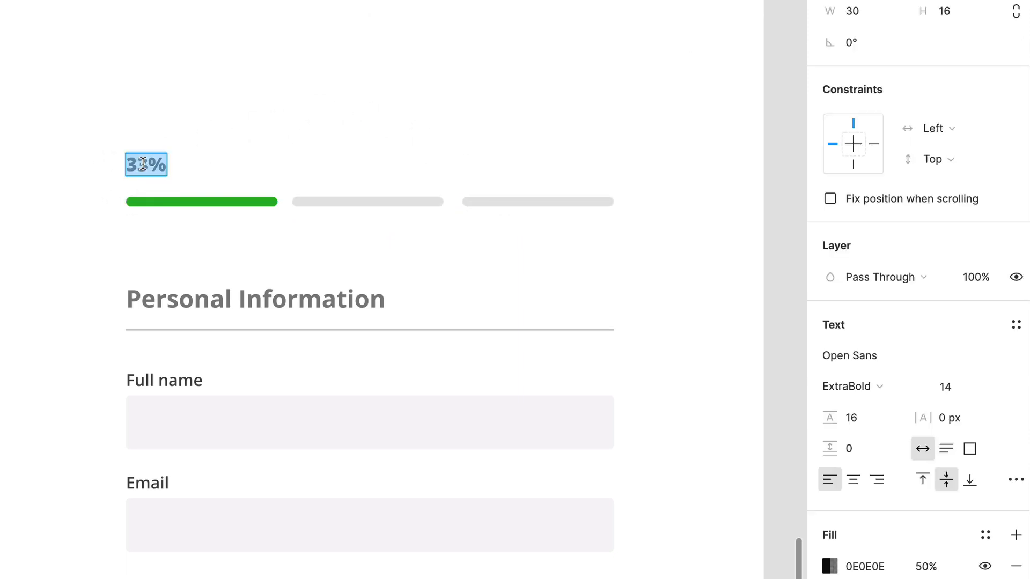
text(Personal)
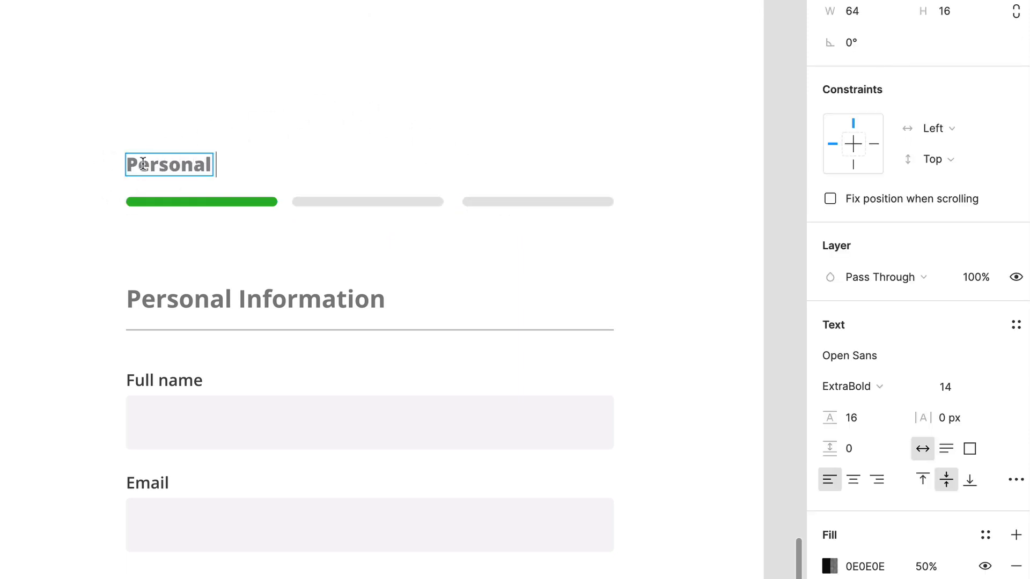
text( info)
Format the Personal info label as Bold at size 12.
key(ctrl+a)
click(851, 387)
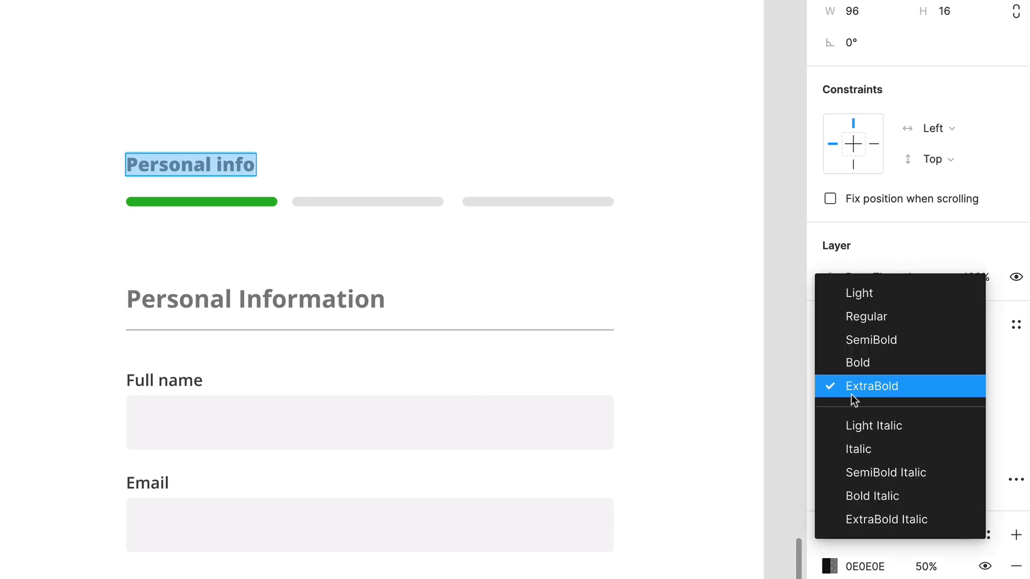
click(875, 356)
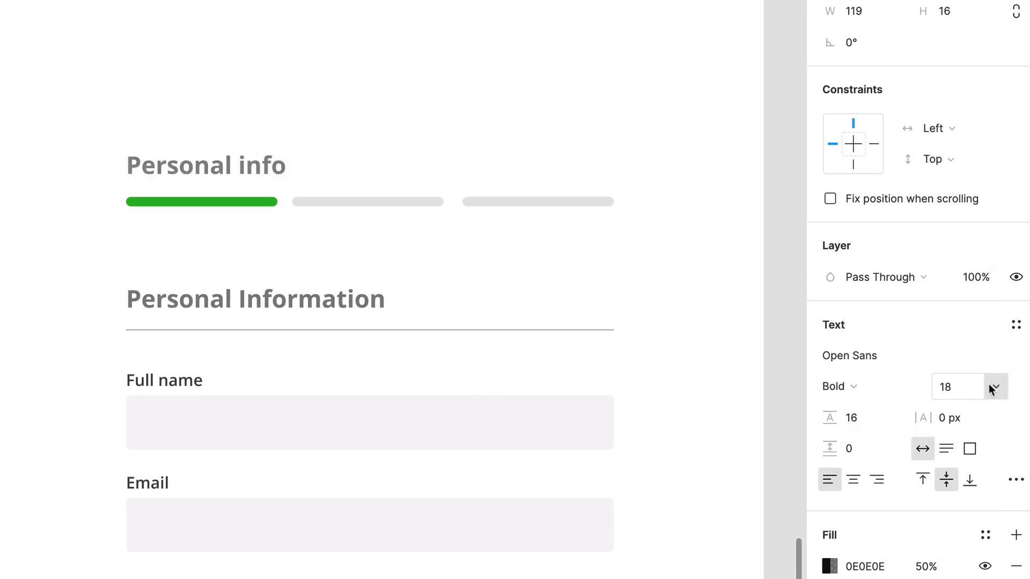
click(989, 385)
click(968, 317)
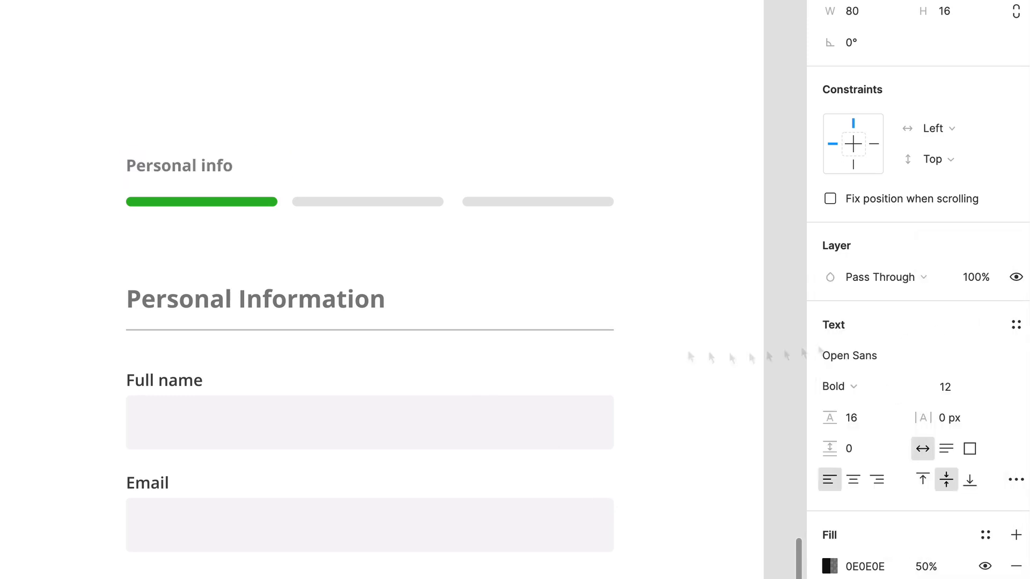
Copy the Personal info label above the second segment, left-aligned with it, and change the copy's text to "Payment".
drag(207, 185, 351, 173)
double_click(205, 170)
click(370, 186)
double_click(352, 174)
text(Payment)
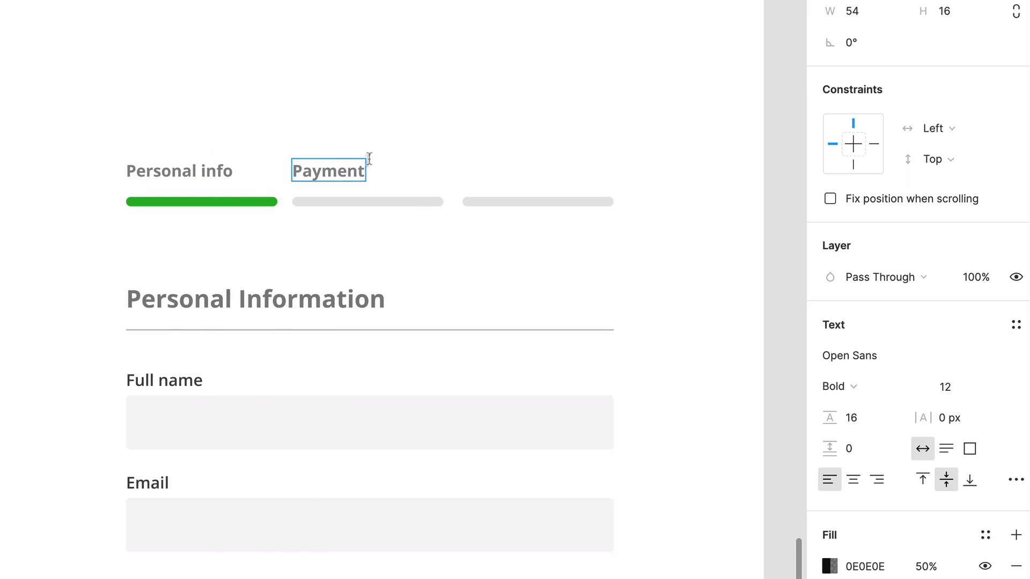
click(369, 159)
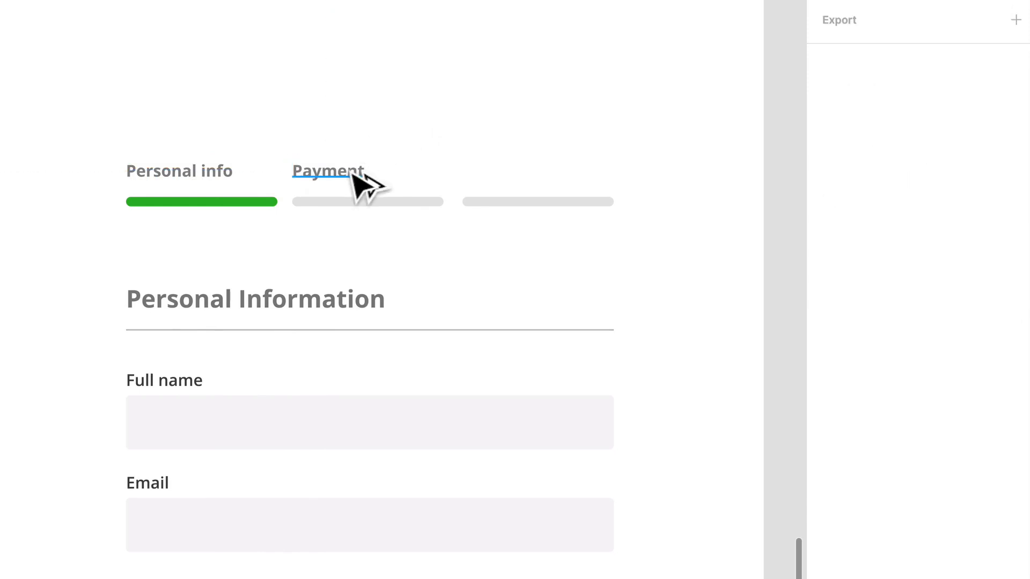
Duplicate the Payment label above the third segment and change the copy's text to "Shipping".
alt+drag(352, 170, 518, 190)
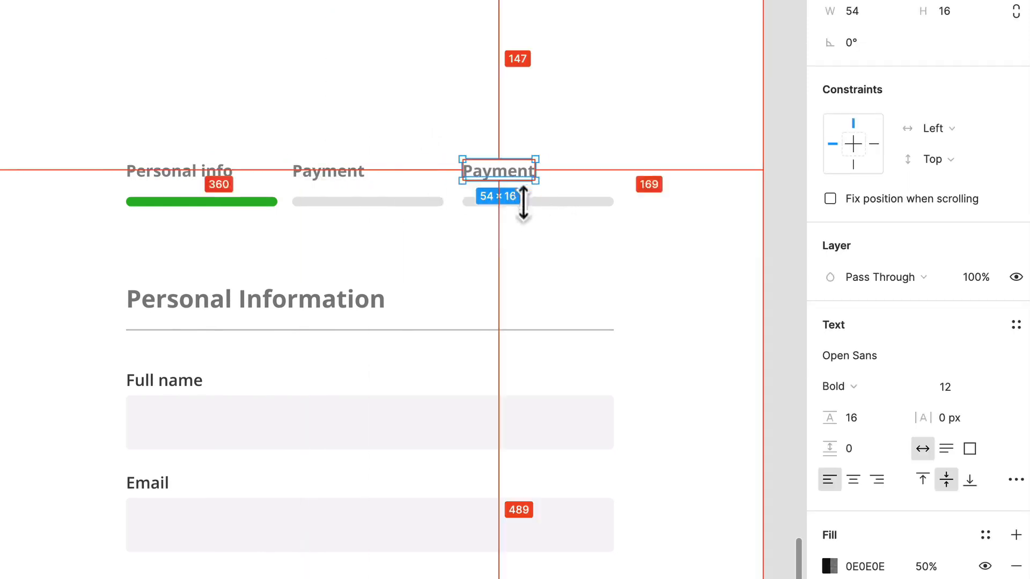
key(Return)
text(Shipping)
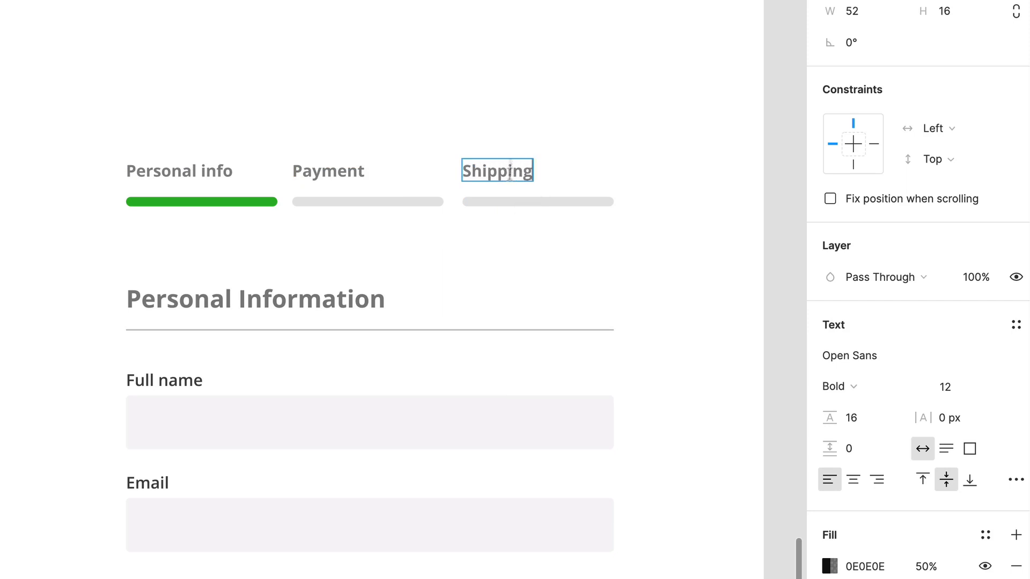
Duplicate the Demonstration frame that contains the segmented, labelled progress bar.
click(515, 54)
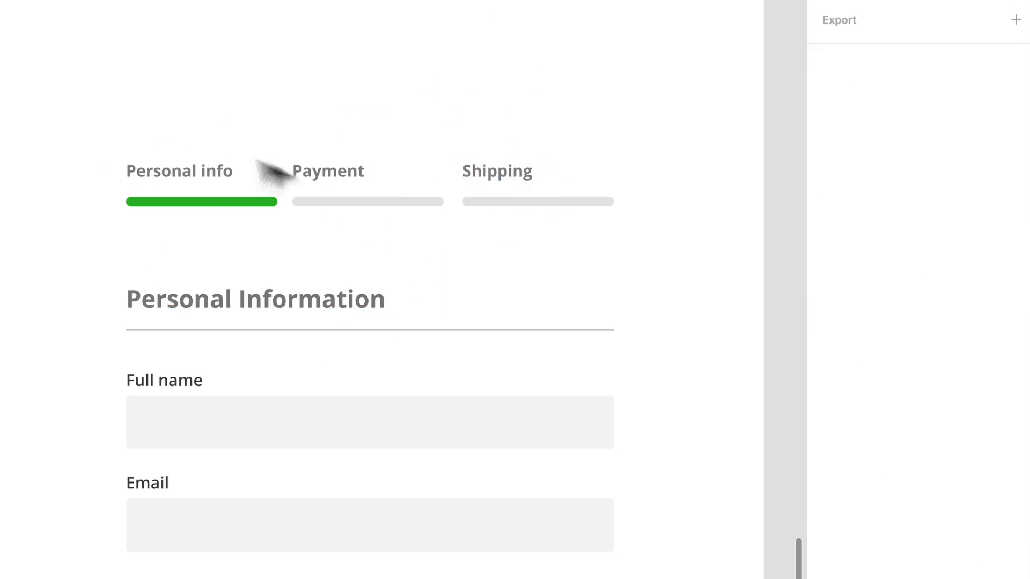
scroll(292, 253, down, 3)
scroll(284, 243, left, 3)
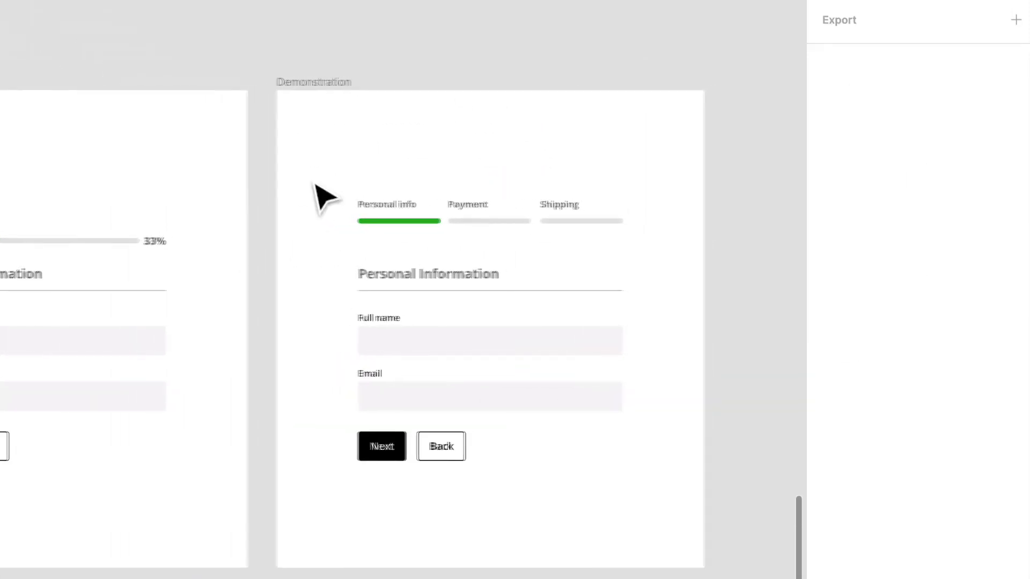
click(313, 80)
key(super+d)
scroll(544, 170, right, 2)
scroll(552, 183, right, 5)
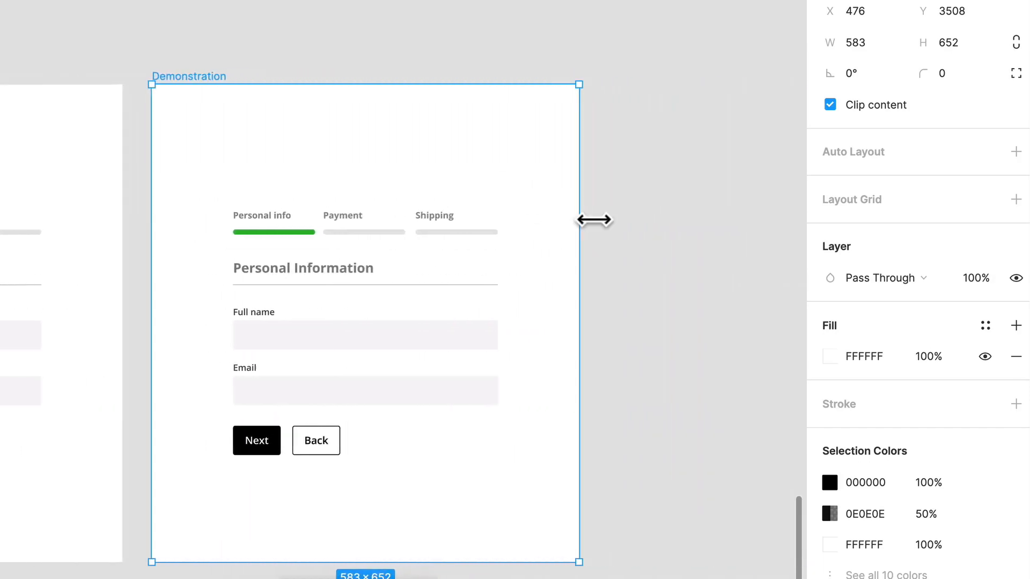
click(306, 168)
Delete the three progress bar segments and the Personal info and Payment labels from the duplicated frame.
scroll(300, 167, up, 5)
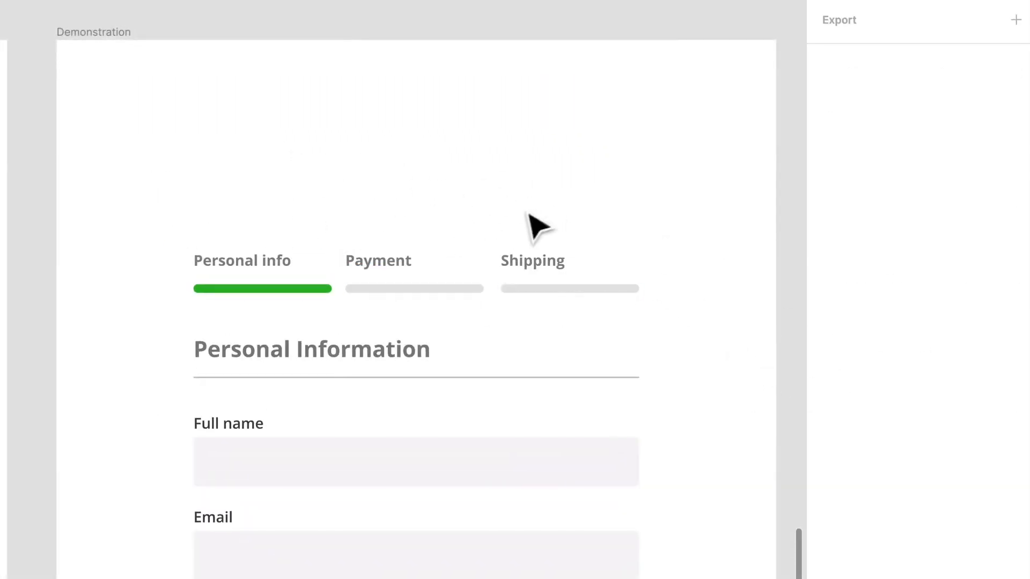
drag(692, 308, 225, 294)
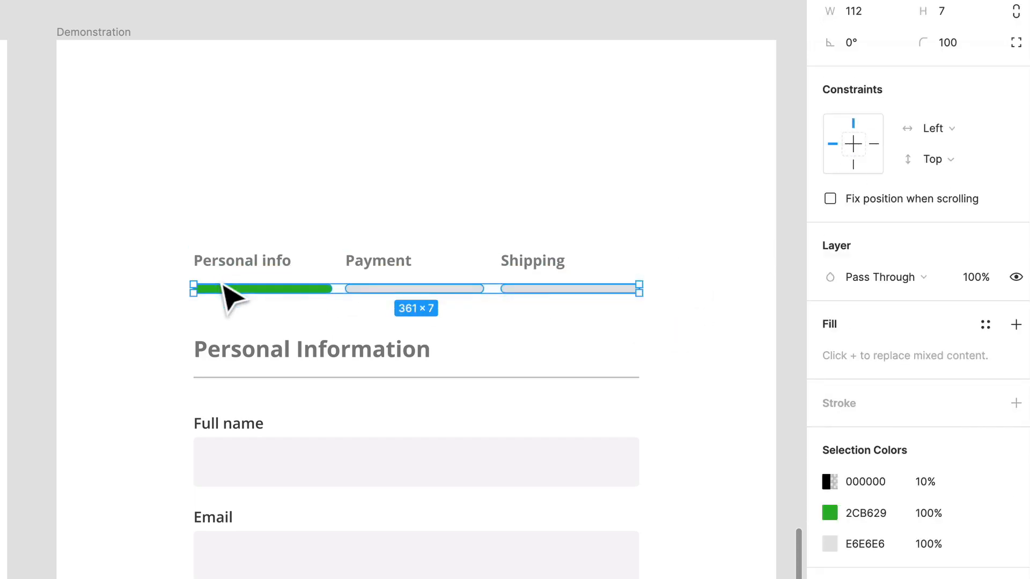
key(Delete)
click(252, 267)
shift+click(375, 266)
key(Delete)
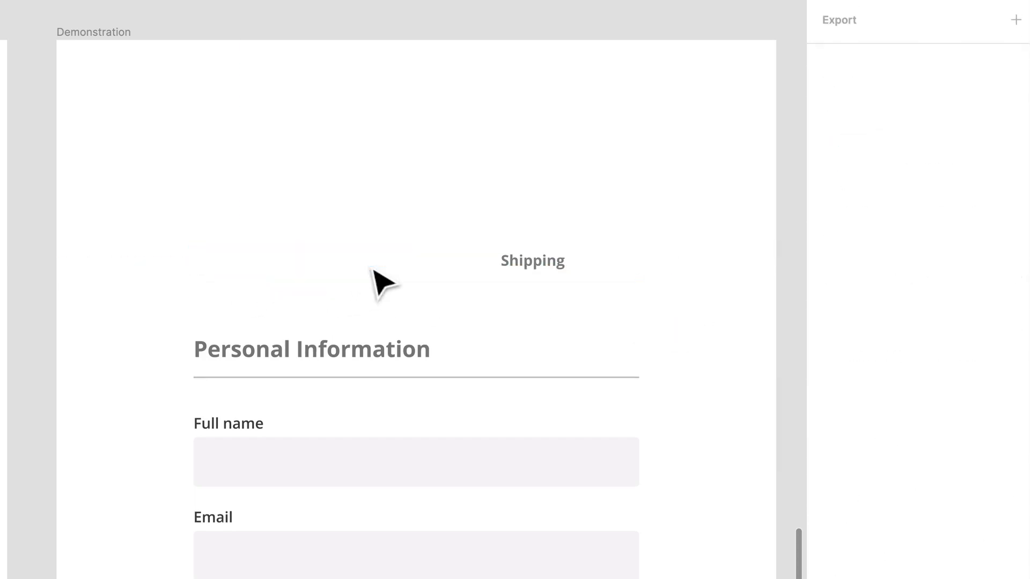
Move the Shipping label onto the Personal Information heading's row, right-aligned with the divider line's end, and change its text to "Step 1 or 3".
drag(558, 274, 622, 355)
click(876, 479)
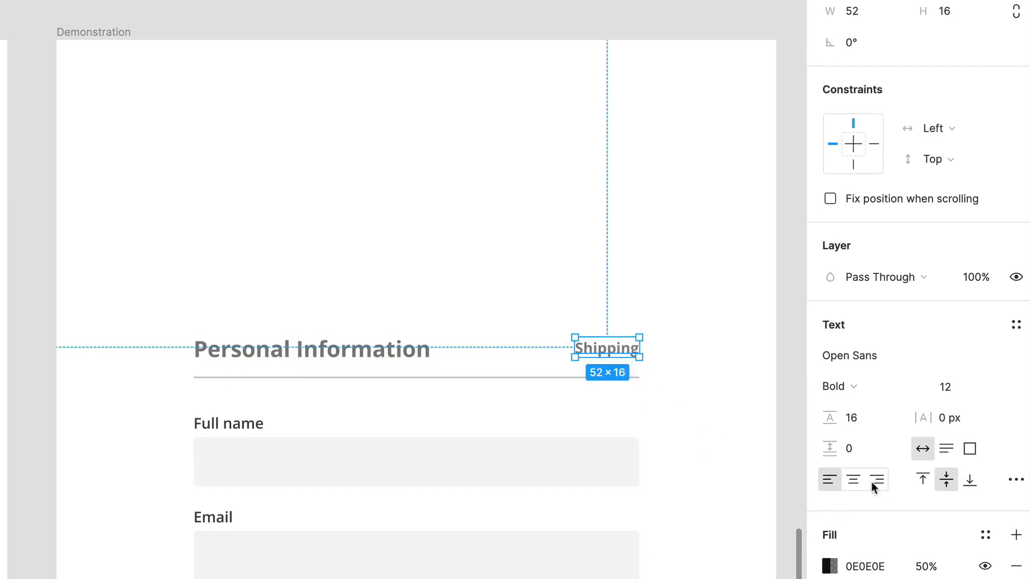
double_click(614, 352)
text(S)
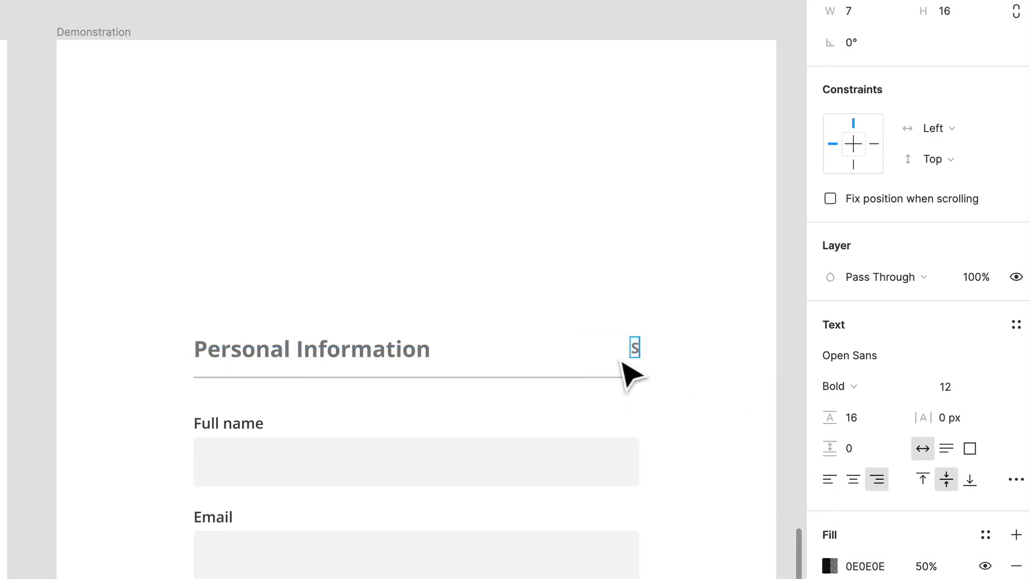
text(tep 1)
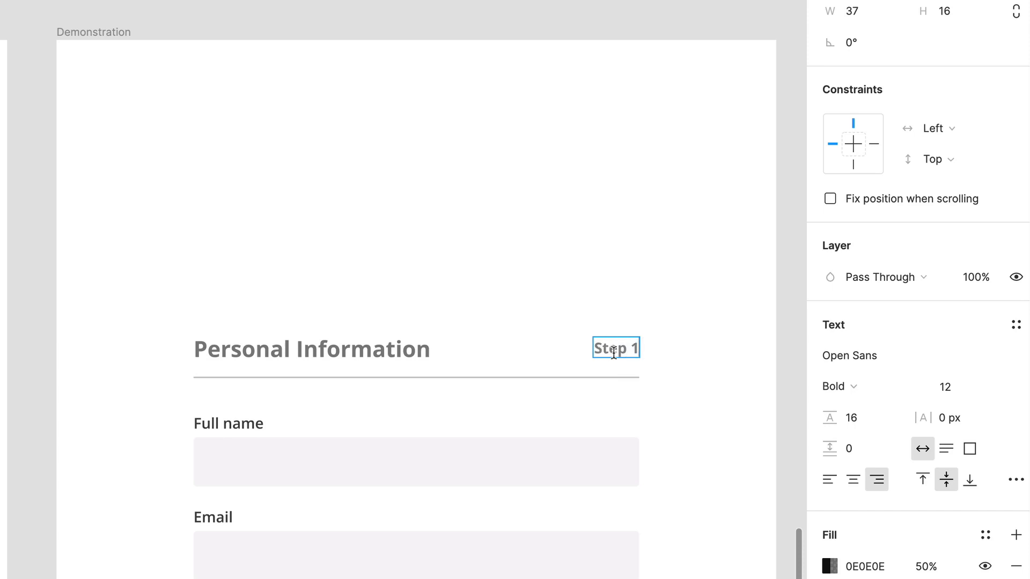
text( or)
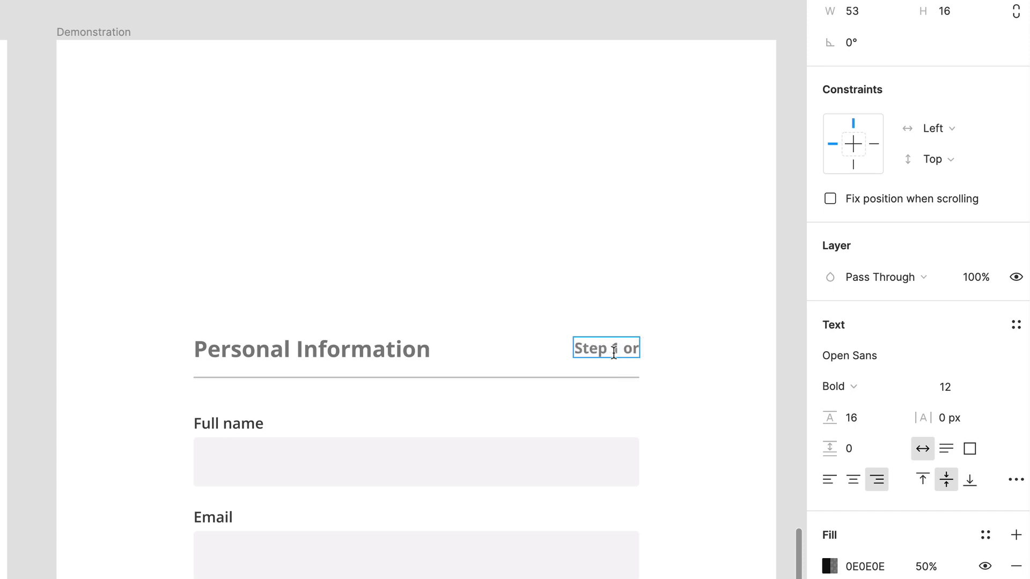
text( 3)
key(Escape)
click(720, 319)
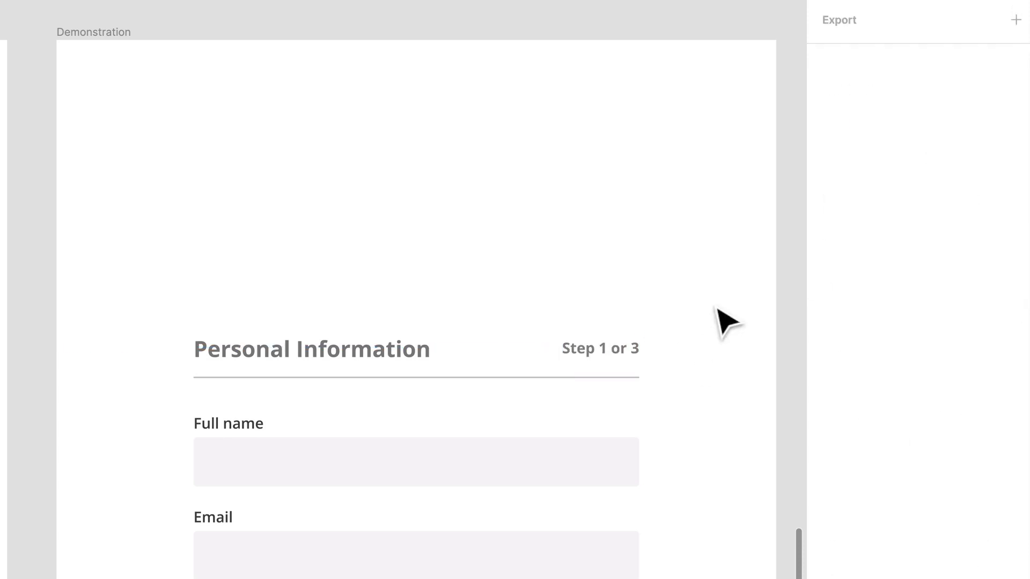
Compare the multi-step form variants with percentage bar, labelled segments and step label, and review the earlier form examples above them.
scroll(720, 320, down, 3)
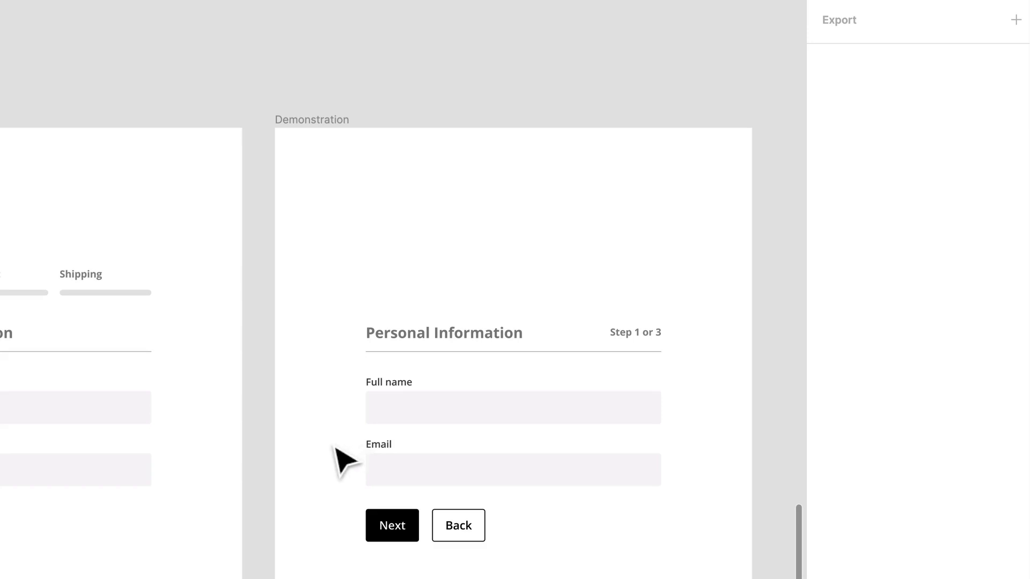
scroll(333, 447, down, 3)
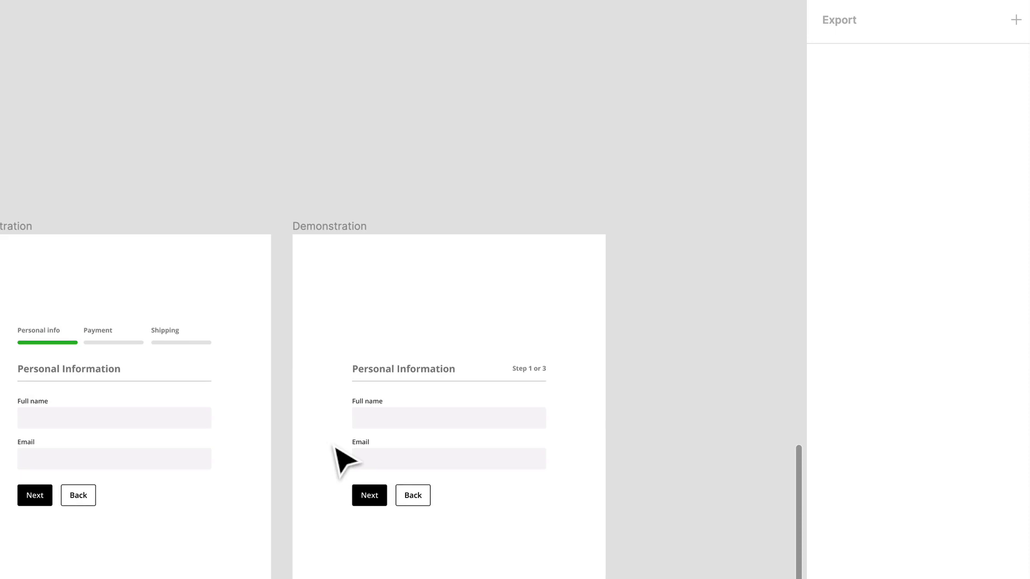
scroll(334, 447, down, 2)
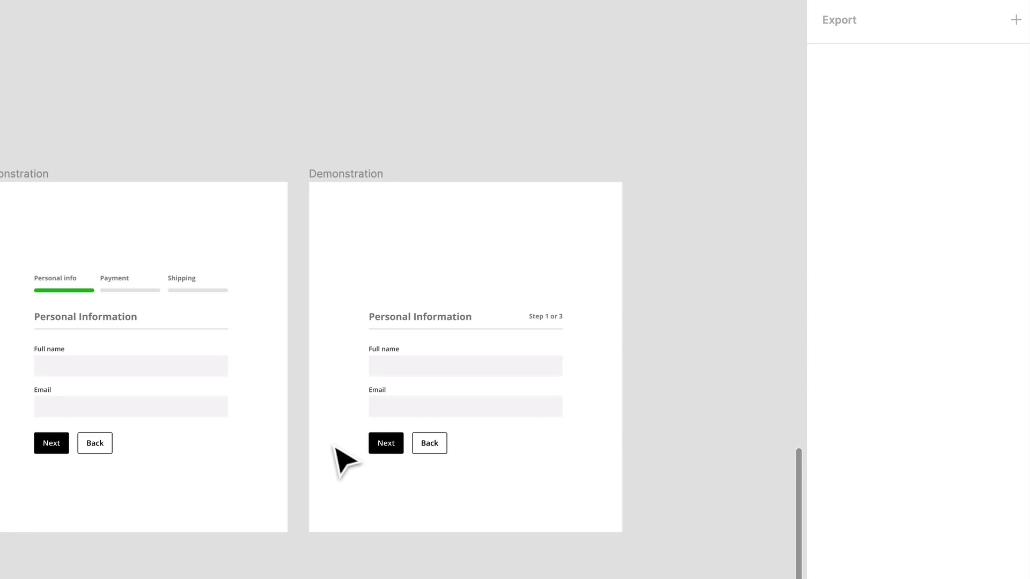
scroll(315, 428, left, 8)
scroll(352, 460, down, 3)
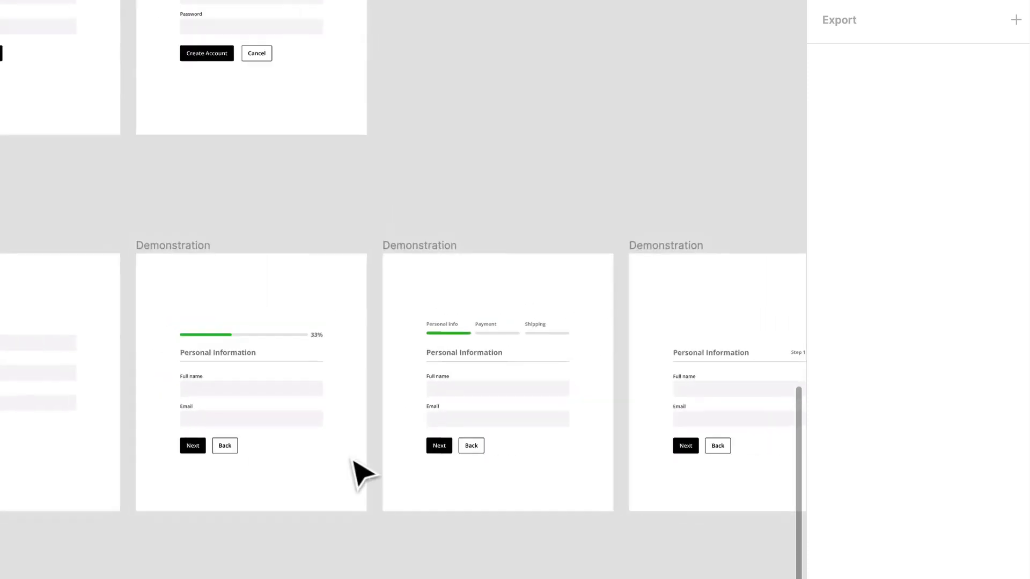
scroll(361, 472, right, 2)
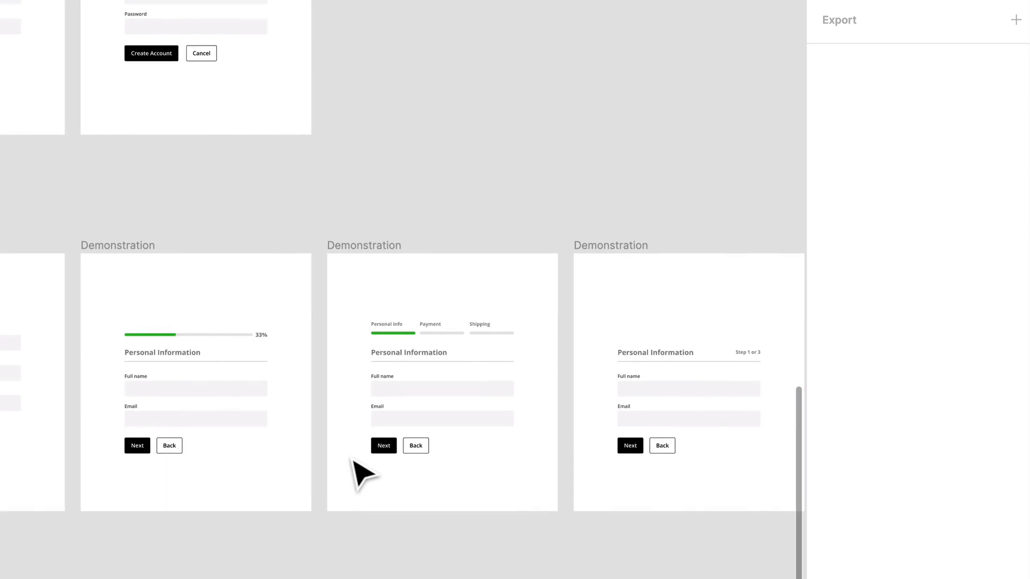
scroll(368, 471, down, 4)
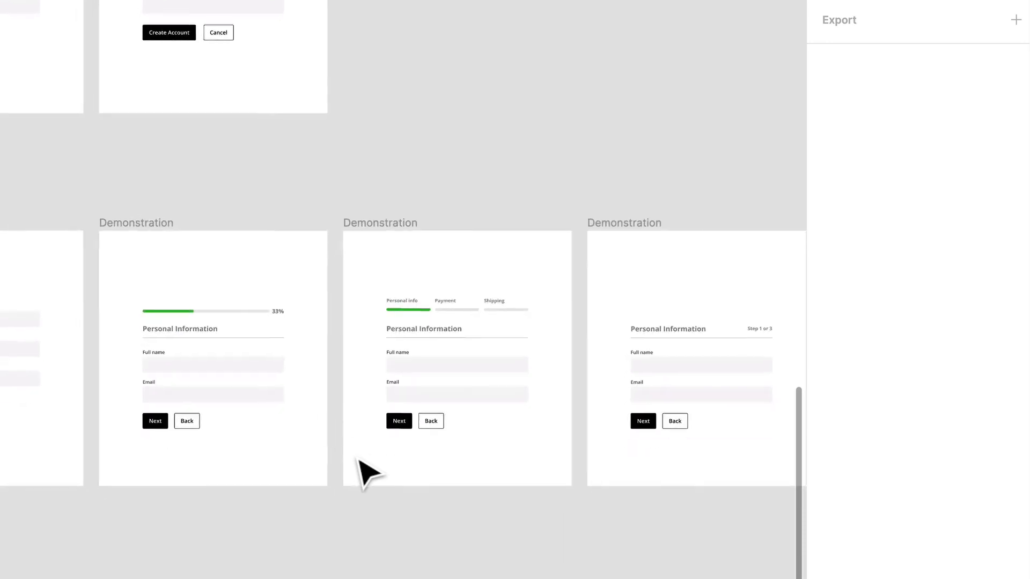
scroll(217, 305, up, 5)
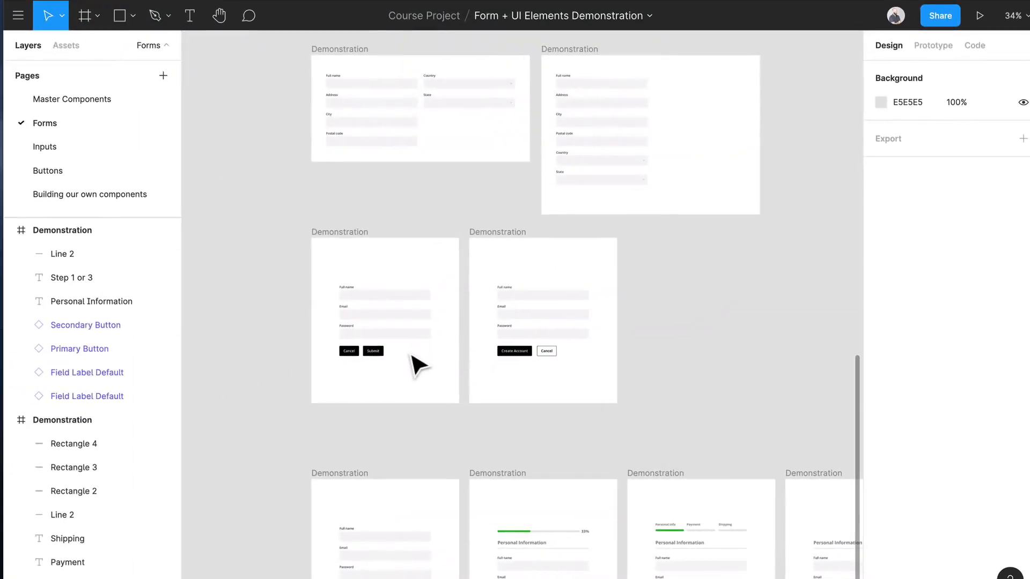